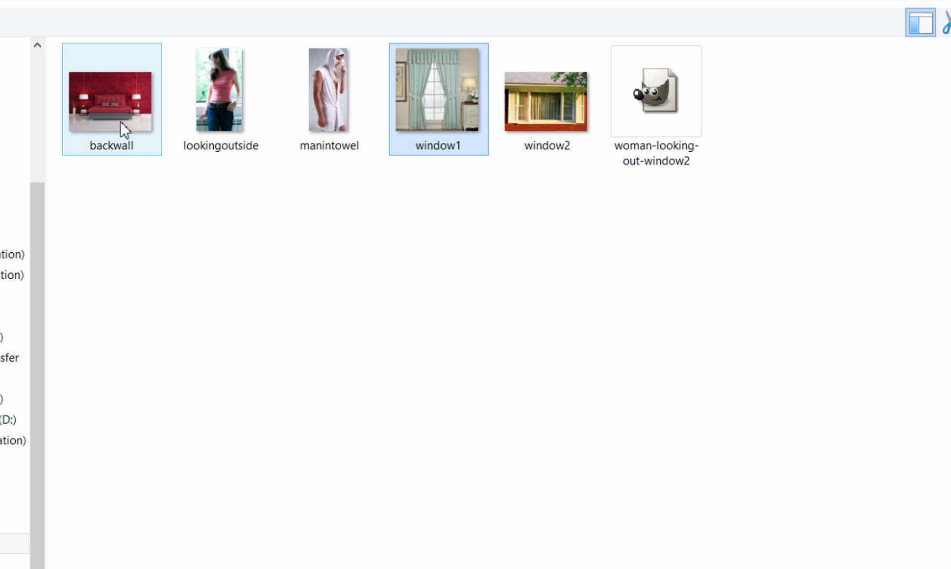
- Browse the backwall, lookingoutside, manintowel, window1 and window2 sample photos in File Explorer
{"action": "left_click", "coordinate": [160, 120]}
{"action": "left_click", "coordinate": [210, 107]}
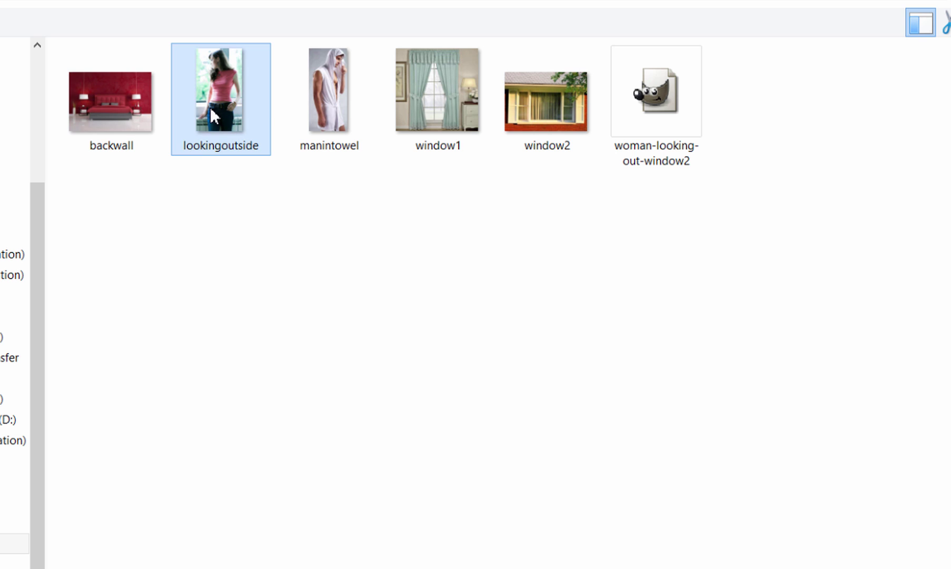
{"action": "left_click", "coordinate": [325, 96]}
{"action": "left_click", "coordinate": [475, 105]}
{"action": "left_click", "coordinate": [544, 106]}
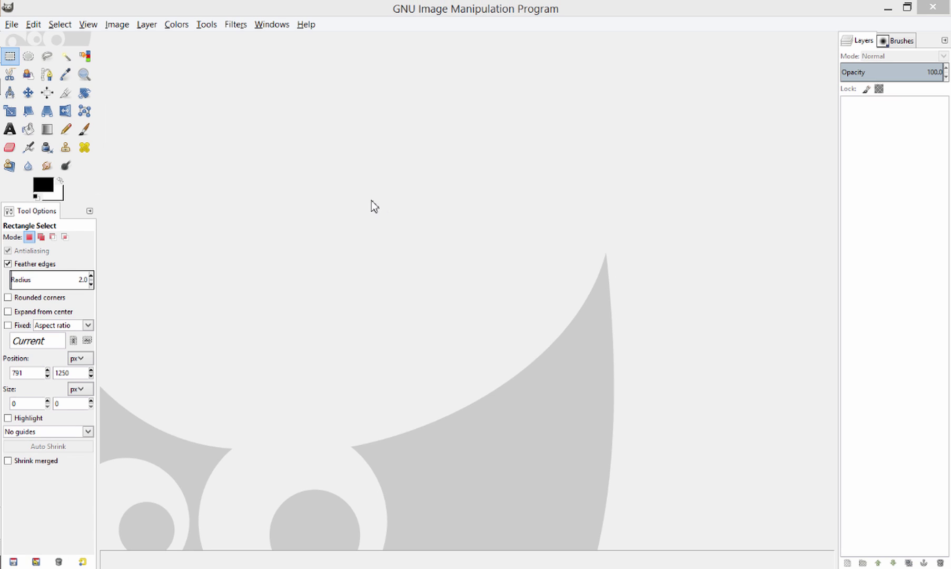
- Open window1.jpg through File > Open
{"action": "left_click", "coordinate": [10, 24]}
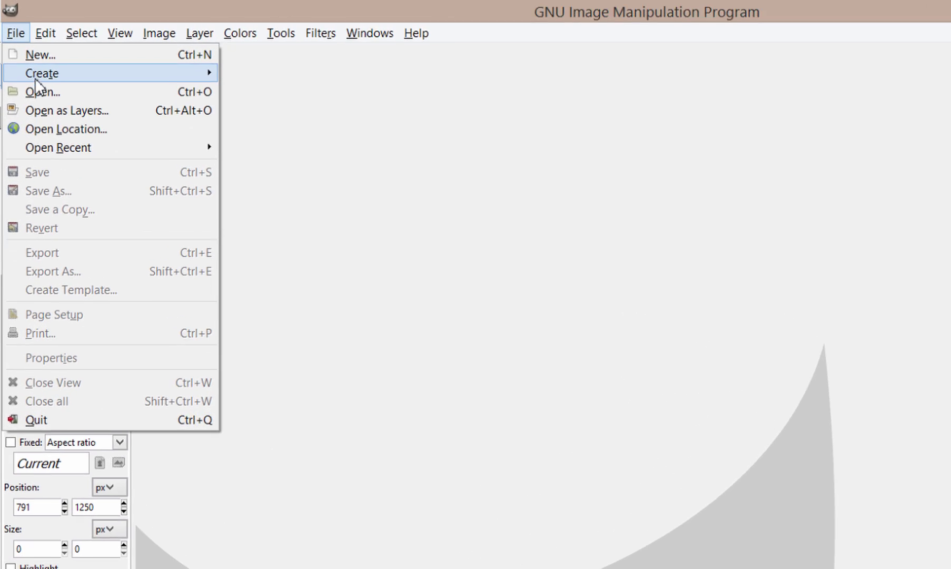
{"action": "left_click", "coordinate": [29, 67]}
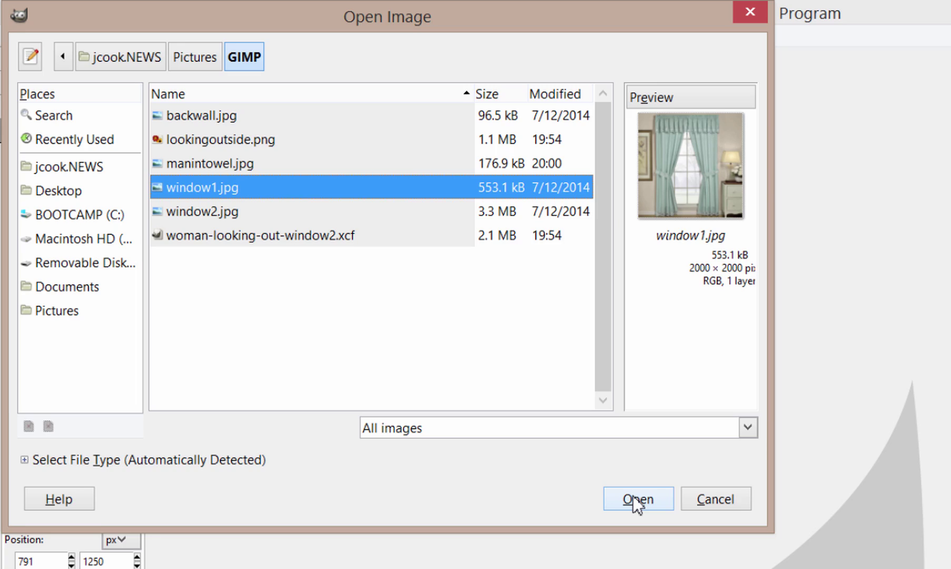
{"action": "left_click", "coordinate": [633, 497]}
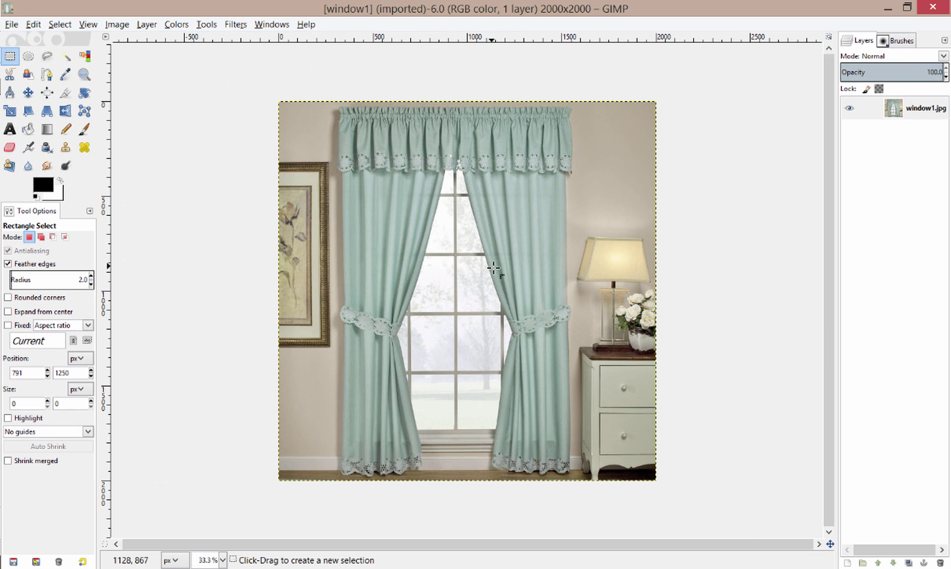
- Zoom the canvas to 100% and pan down onto the window panes
{"action": "scroll", "coordinate": [498, 270], "scroll_direction": "up", "scroll_amount": 1, "text": "ctrl"}
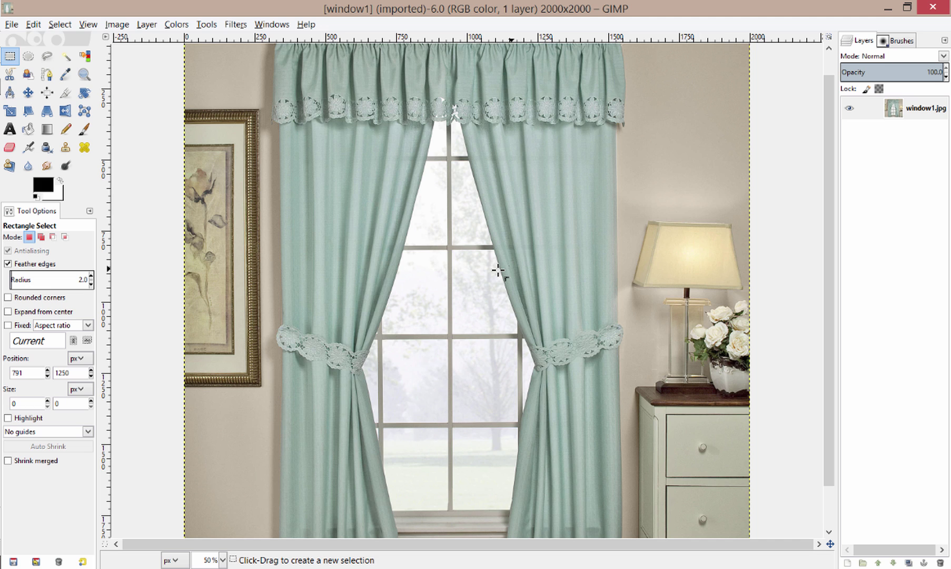
{"action": "scroll", "coordinate": [498, 271], "scroll_direction": "down", "scroll_amount": 1, "text": "ctrl"}
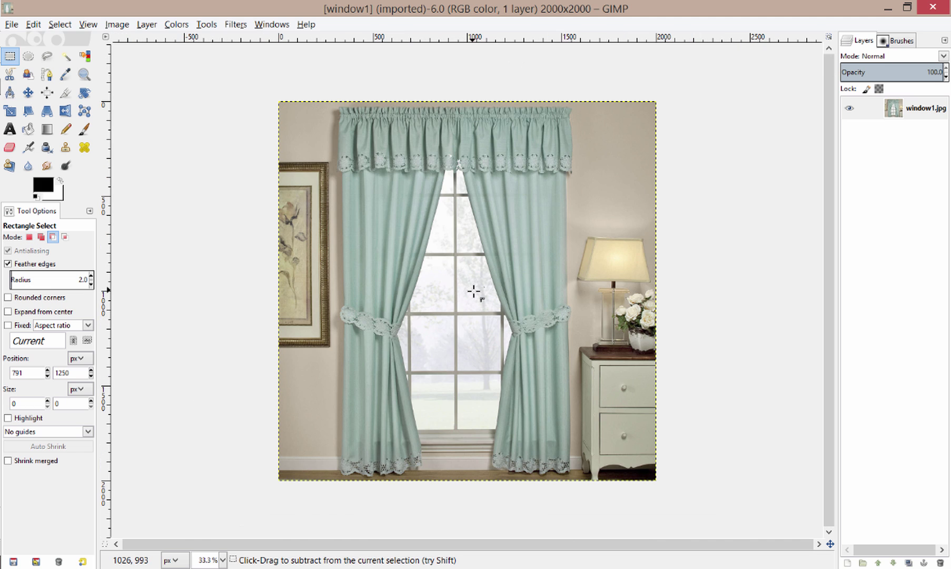
{"action": "scroll", "coordinate": [474, 292], "scroll_direction": "up", "scroll_amount": 1, "text": "ctrl"}
{"action": "scroll", "coordinate": [474, 291], "scroll_direction": "up", "scroll_amount": 1, "text": "ctrl"}
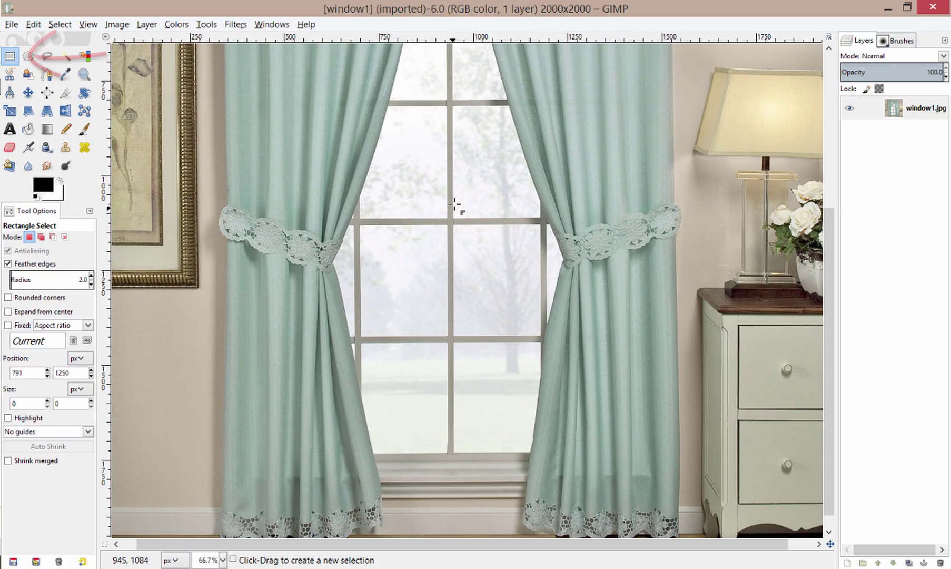
{"action": "left_click_drag", "start_coordinate": [454, 206], "coordinate": [455, 229]}
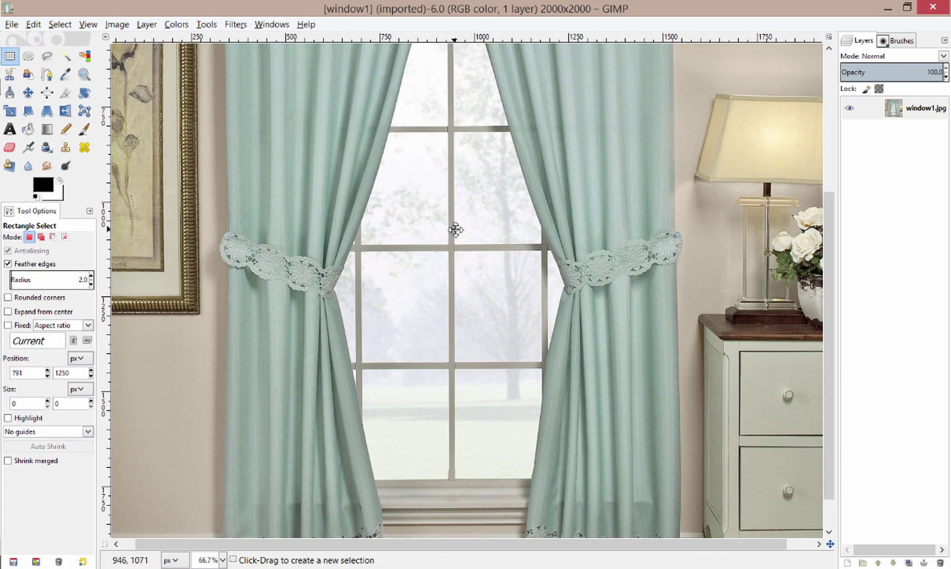
{"action": "scroll", "coordinate": [453, 237], "scroll_direction": "up", "scroll_amount": 2, "text": "ctrl"}
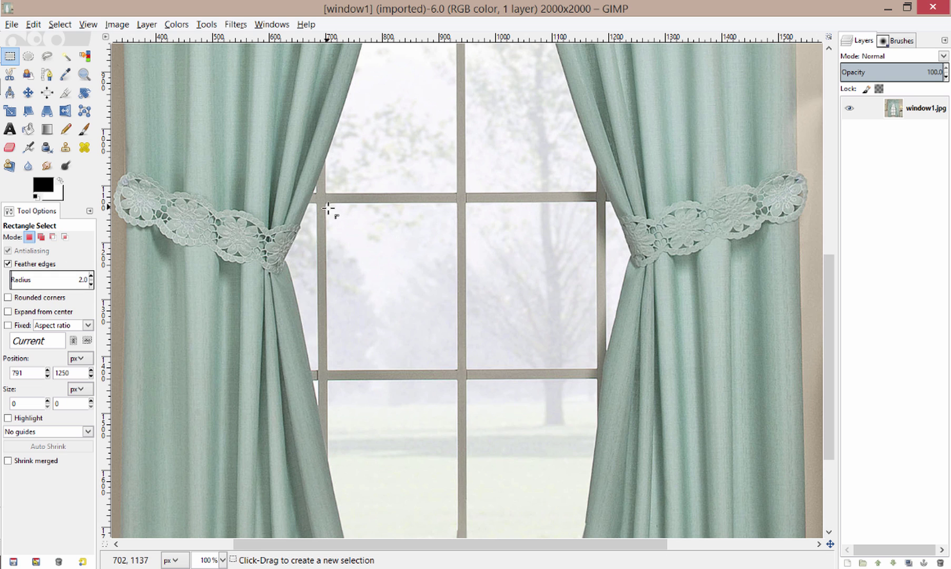
- Draw and move a trial rectangle, deselect, then select 478×290 from the pane corner
{"action": "left_click_drag", "start_coordinate": [327, 207], "coordinate": [585, 330]}
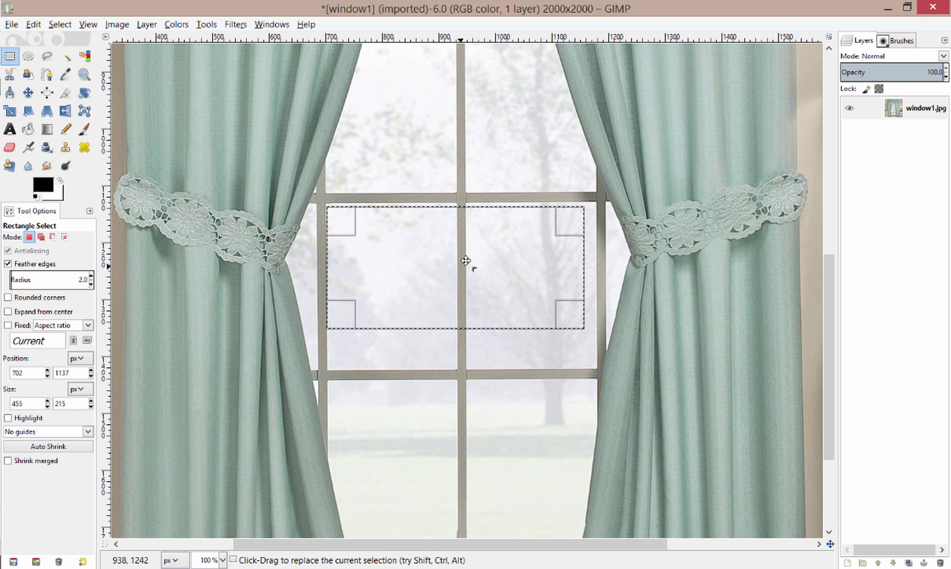
{"action": "scroll", "coordinate": [476, 241], "scroll_direction": "up", "scroll_amount": 3}
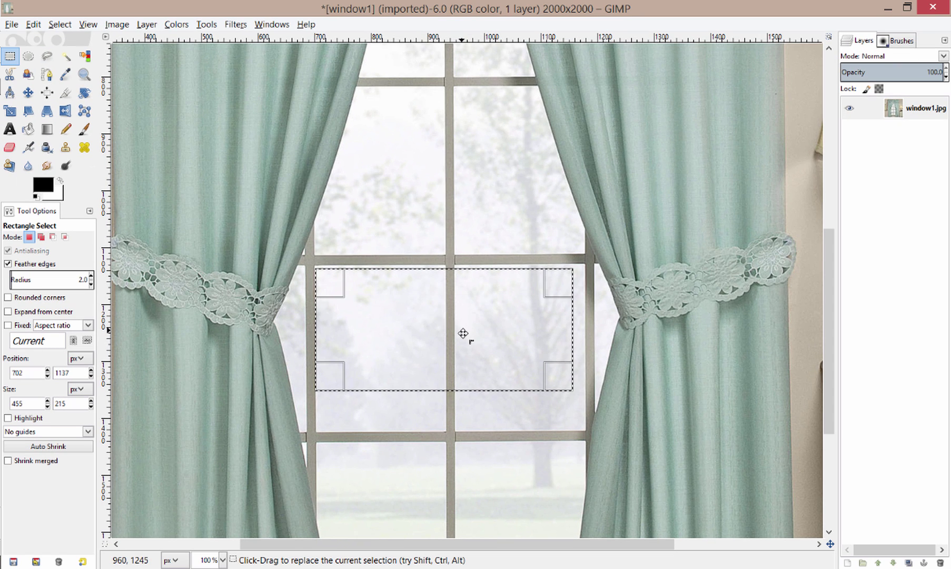
{"action": "left_click_drag", "start_coordinate": [458, 325], "coordinate": [372, 253]}
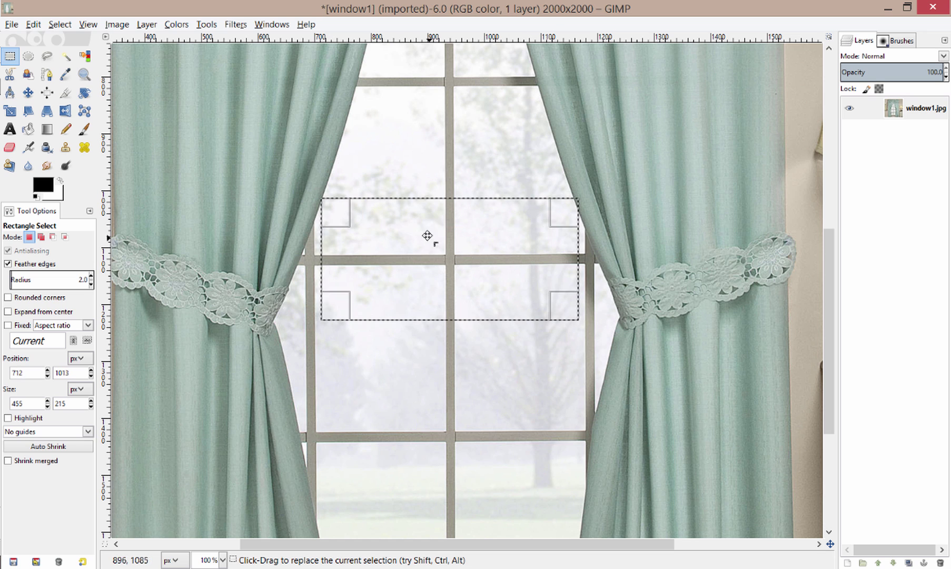
{"action": "left_click", "coordinate": [432, 165]}
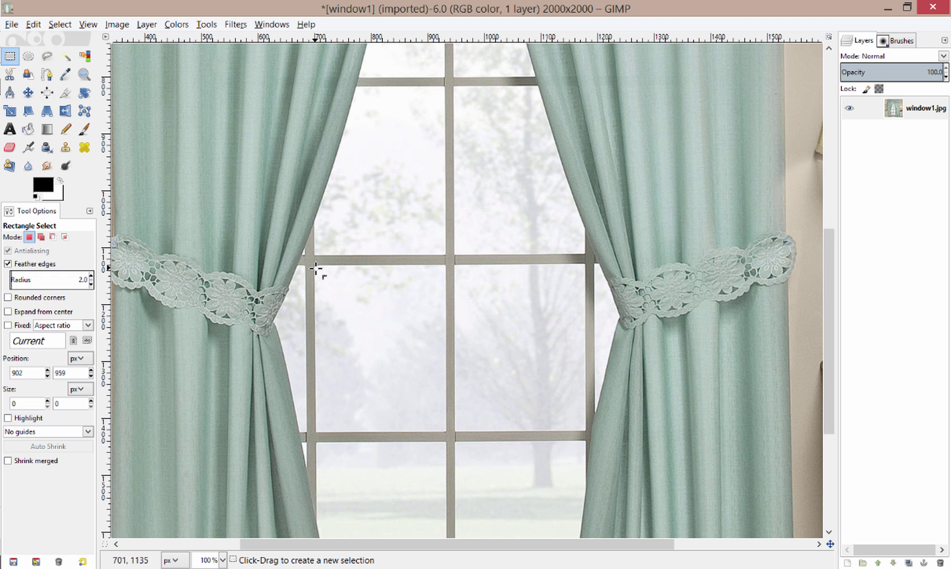
{"action": "left_click_drag", "start_coordinate": [315, 266], "coordinate": [586, 432]}
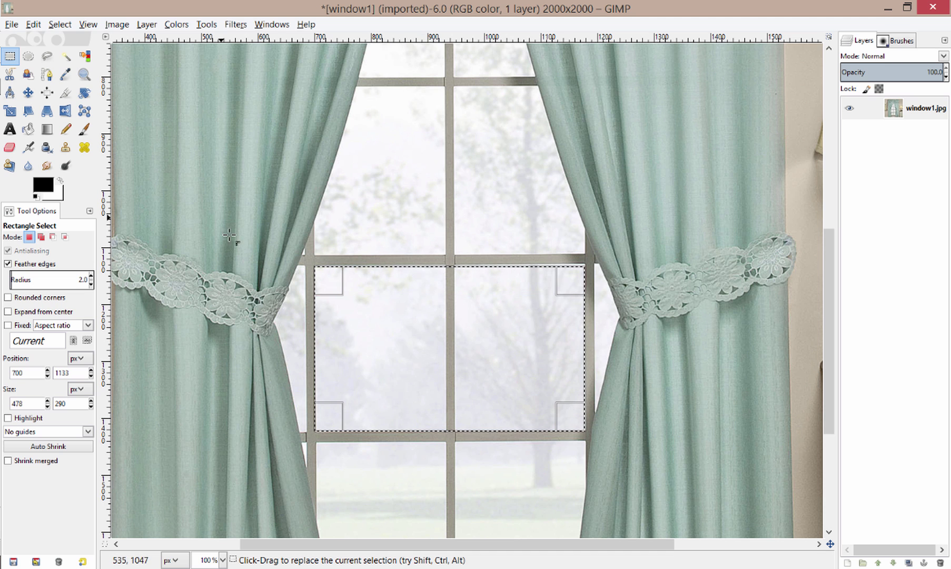
- Undo the black paint on the dresser-top selection so the wood shows again
{"action": "scroll", "coordinate": [265, 272], "scroll_direction": "down", "scroll_amount": 1}
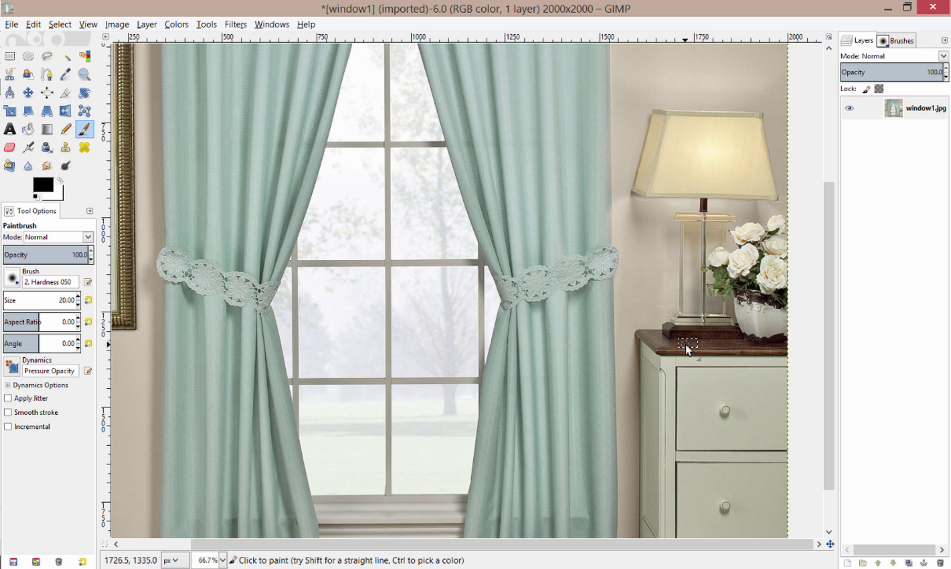
{"action": "scroll", "coordinate": [702, 352], "scroll_direction": "up", "scroll_amount": 5}
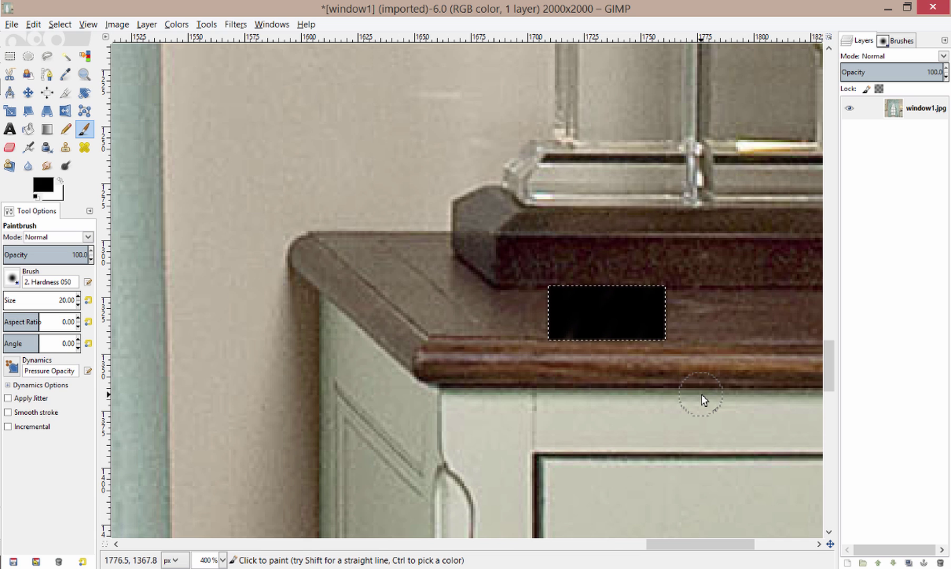
{"action": "key", "text": "ctrl"}
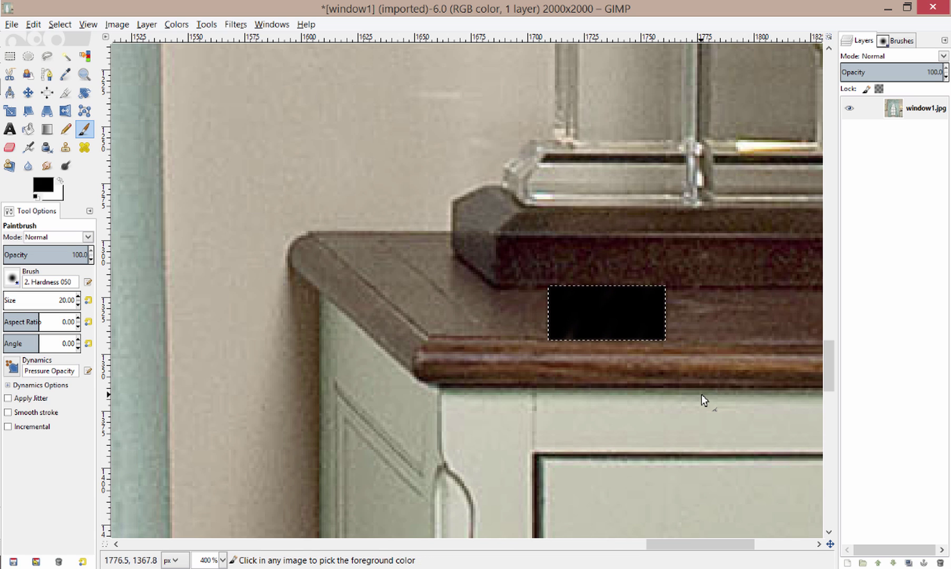
{"action": "key", "text": "ctrl+z"}
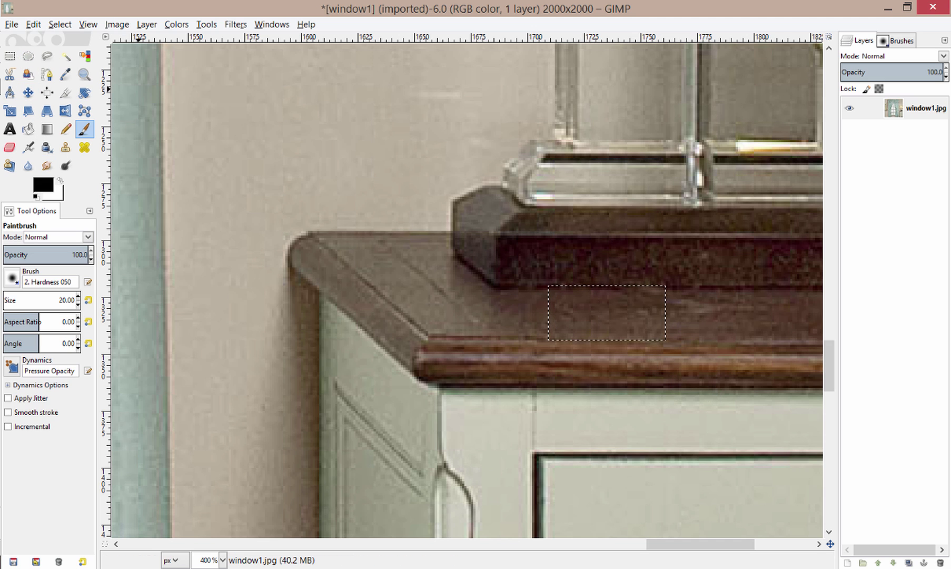
- Select a rectangle over the upper window panes and browse the Filters menu without applying
{"action": "left_click", "coordinate": [10, 56]}
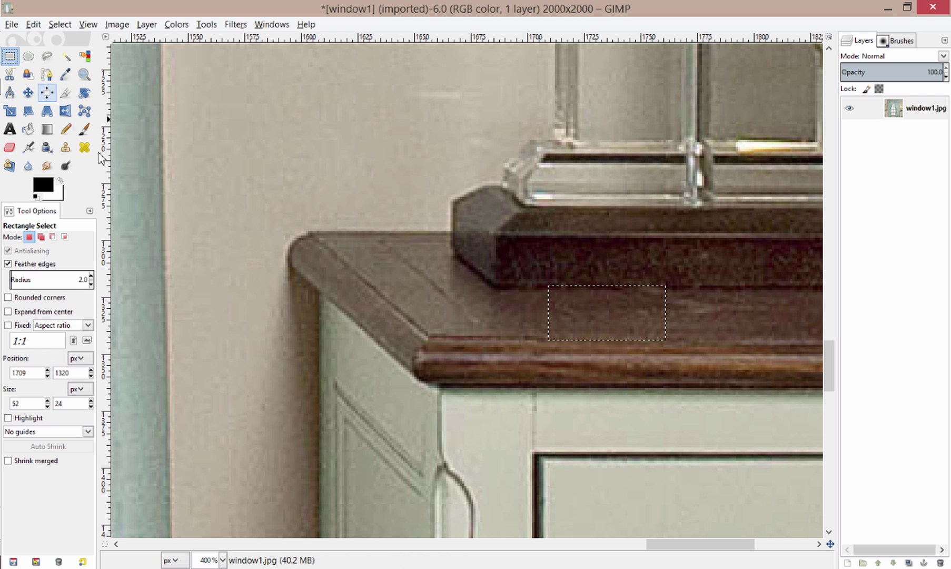
{"action": "scroll", "coordinate": [200, 226], "scroll_direction": "down", "scroll_amount": 3}
{"action": "scroll", "coordinate": [200, 227], "scroll_direction": "down", "scroll_amount": 1}
{"action": "scroll", "coordinate": [165, 255], "scroll_direction": "left", "scroll_amount": 6}
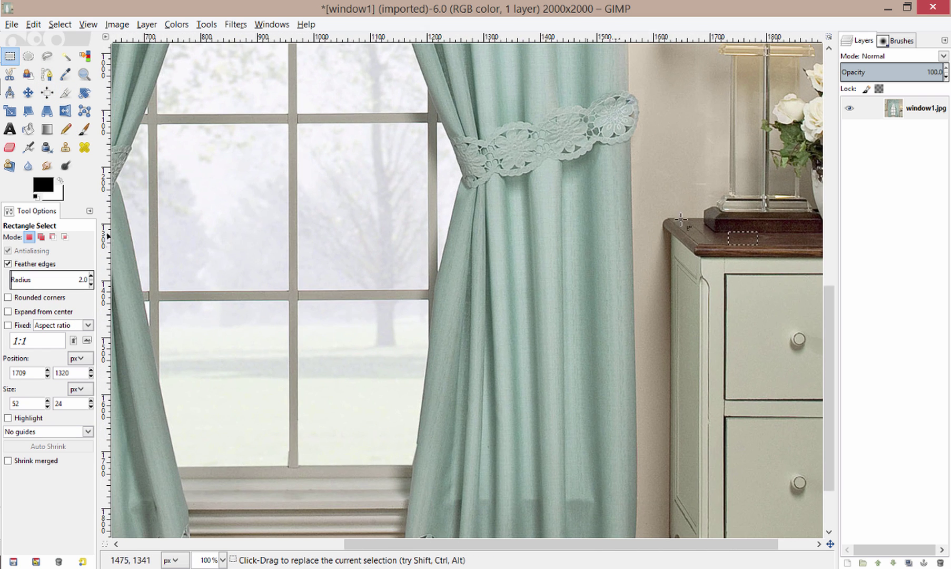
{"action": "left_click_drag", "start_coordinate": [223, 177], "coordinate": [393, 296]}
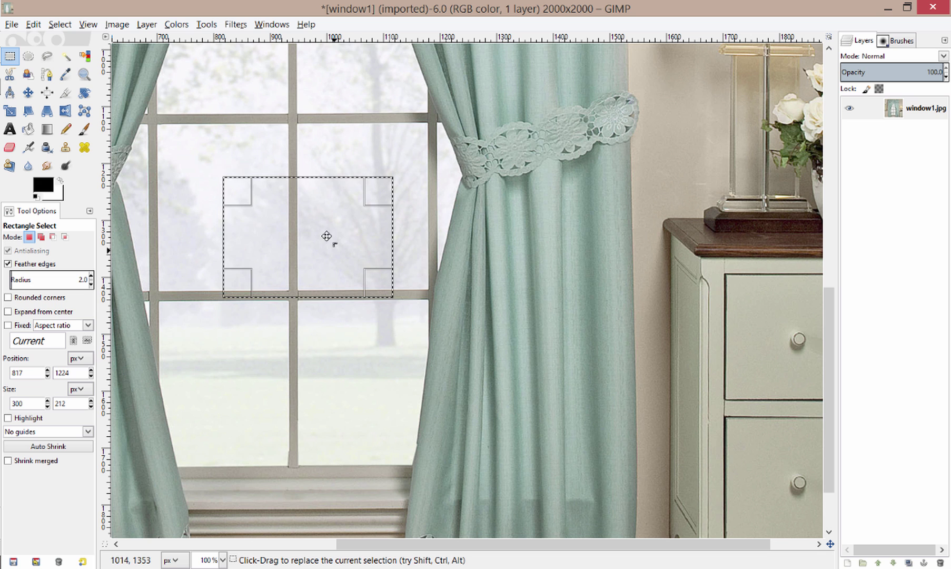
{"action": "scroll", "coordinate": [291, 240], "scroll_direction": "down", "scroll_amount": 3}
{"action": "scroll", "coordinate": [291, 240], "scroll_direction": "left", "scroll_amount": 4}
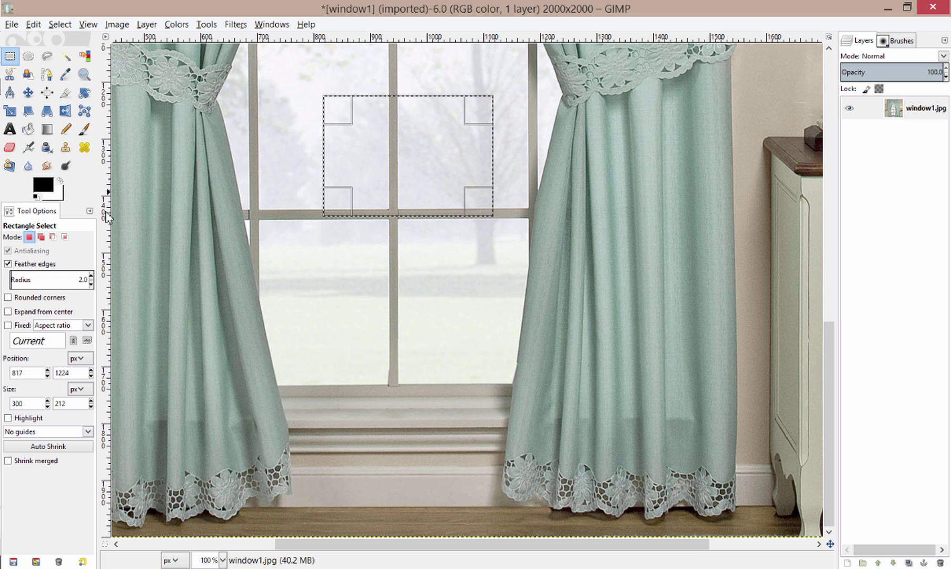
{"action": "left_click", "coordinate": [237, 24]}
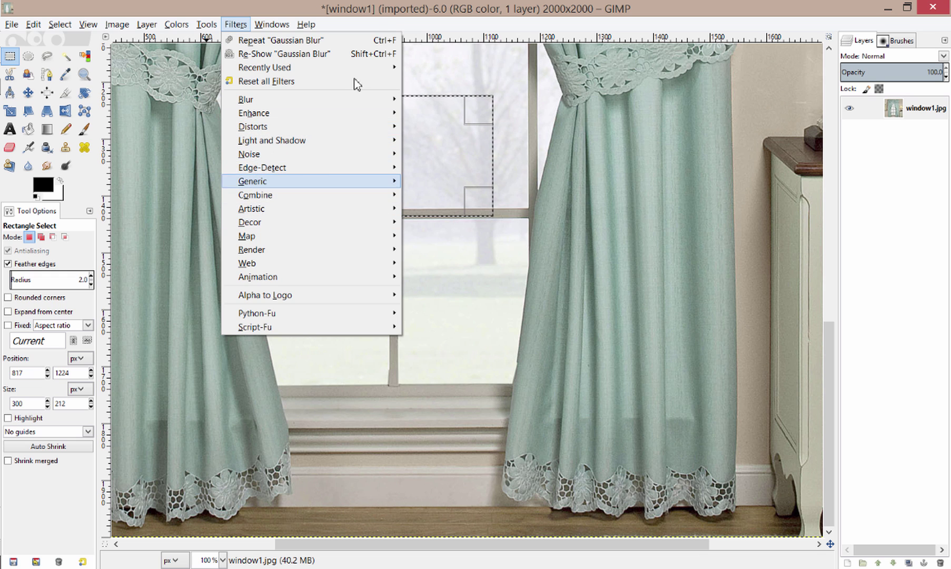
{"action": "left_click", "coordinate": [399, 116]}
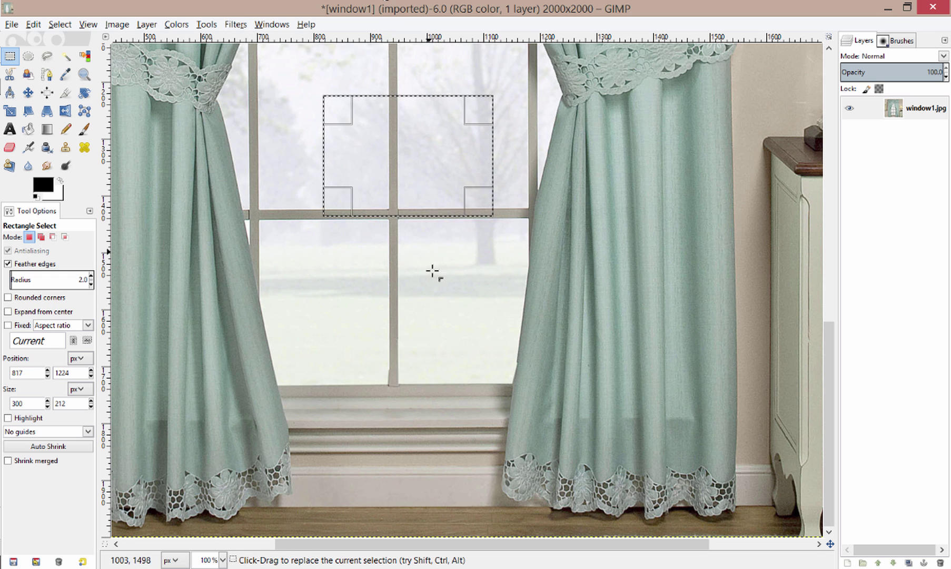
- Redraw a large rectangle across the window panes and apply Gaussian Blur to it
{"action": "left_click_drag", "start_coordinate": [352, 193], "coordinate": [296, 128]}
{"action": "left_click", "coordinate": [314, 149]}
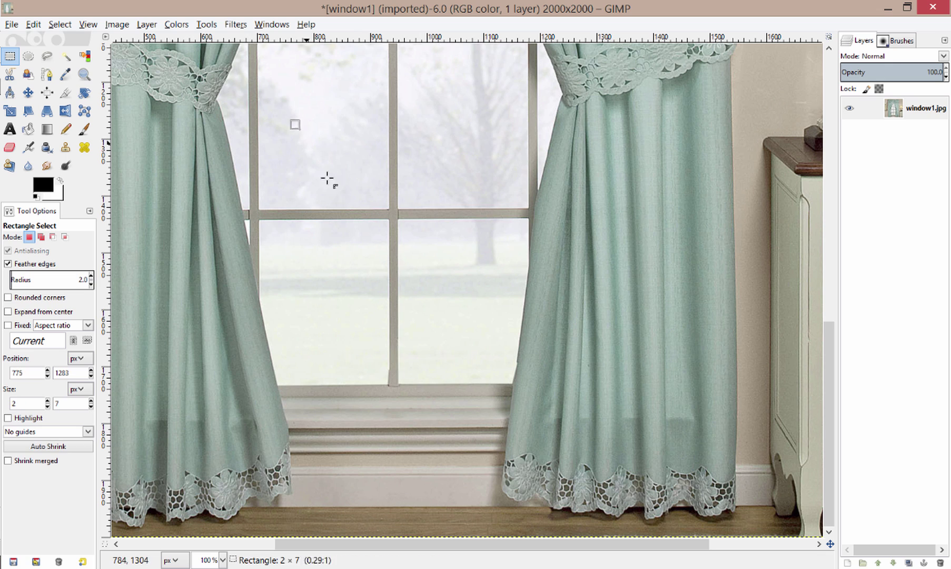
{"action": "left_click_drag", "start_coordinate": [327, 178], "coordinate": [502, 273]}
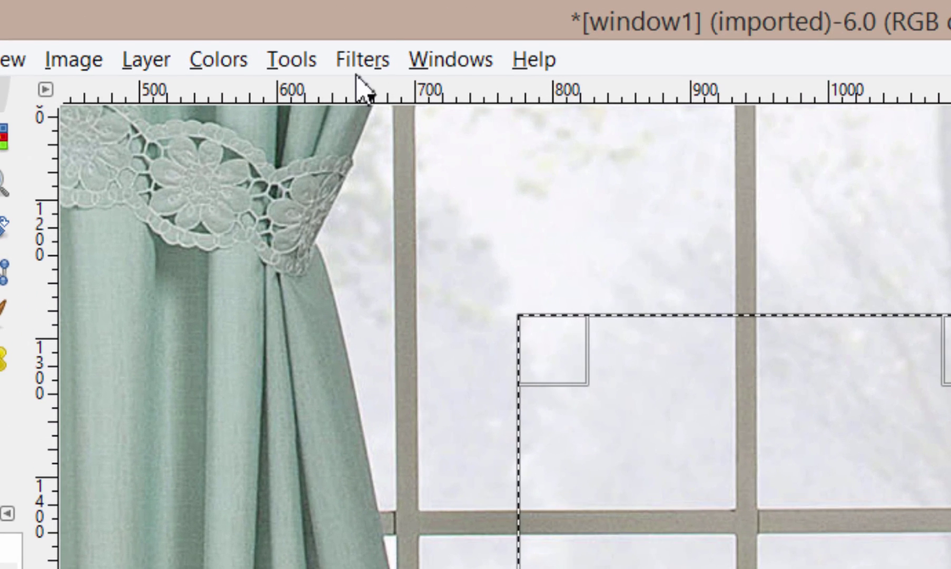
{"action": "left_click", "coordinate": [287, 41]}
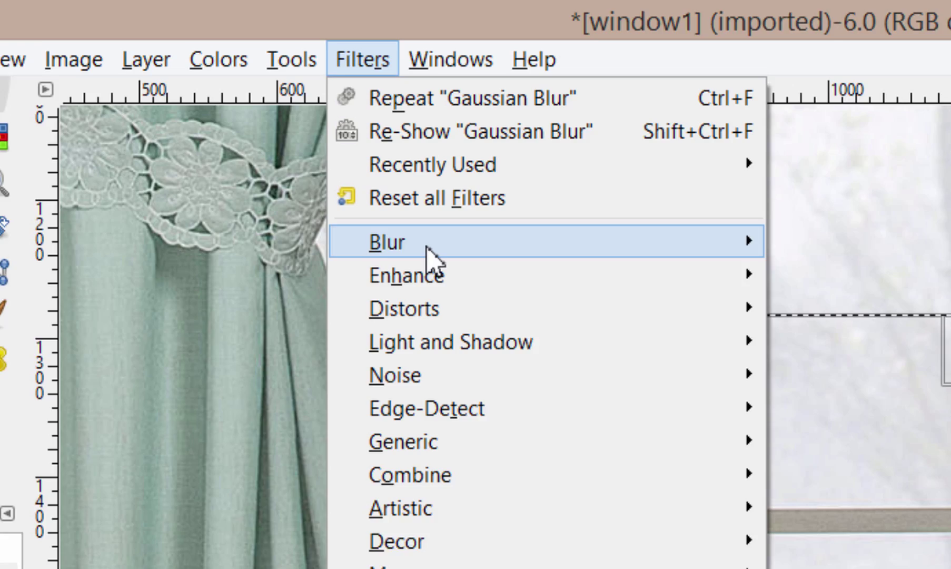
{"action": "mouse_move", "coordinate": [429, 257]}
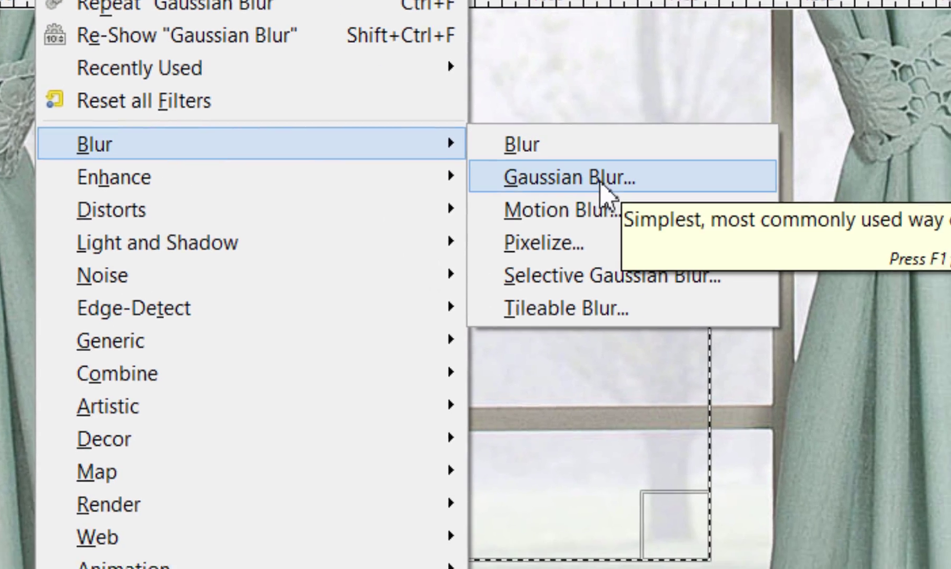
{"action": "left_click", "coordinate": [611, 203]}
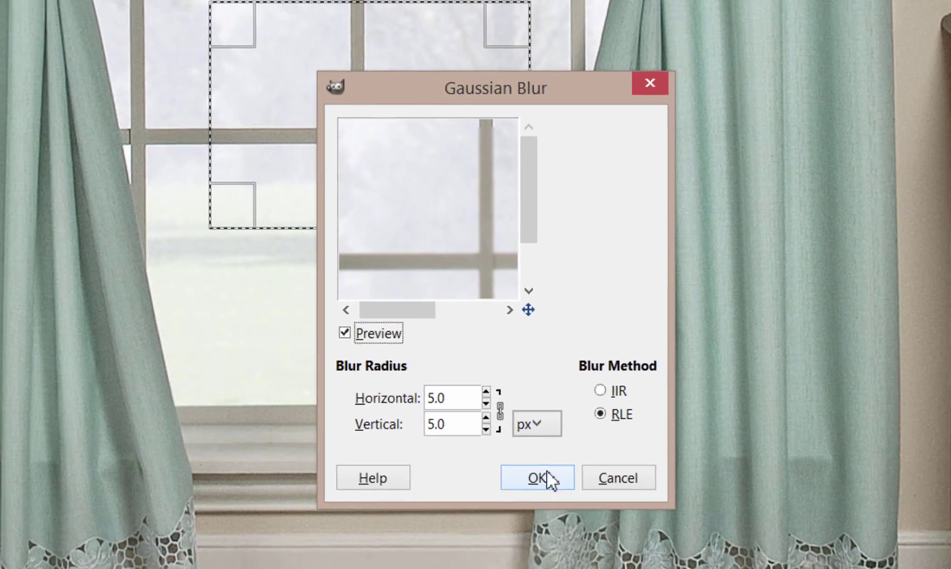
{"action": "left_click", "coordinate": [576, 501]}
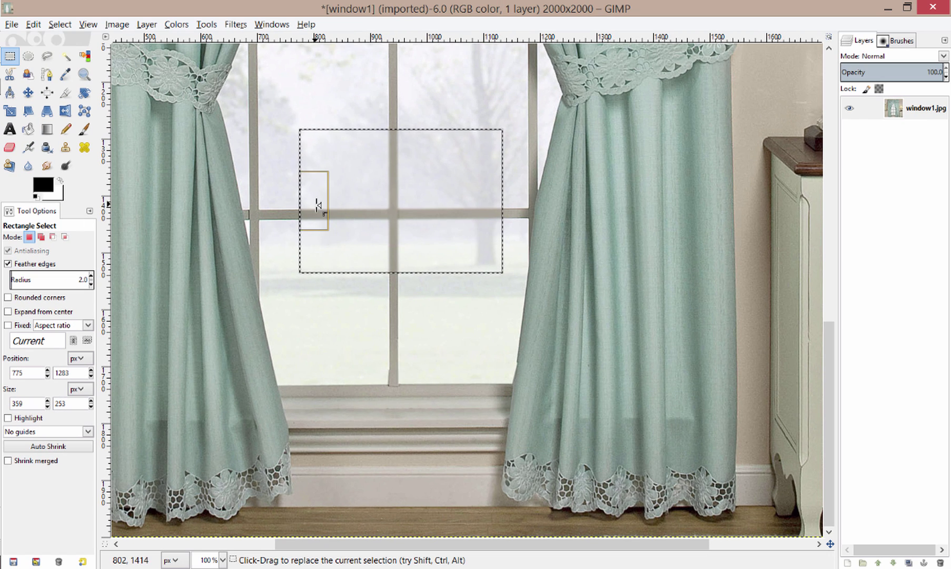
{"action": "scroll", "coordinate": [400, 141], "scroll_direction": "up", "scroll_amount": 5}
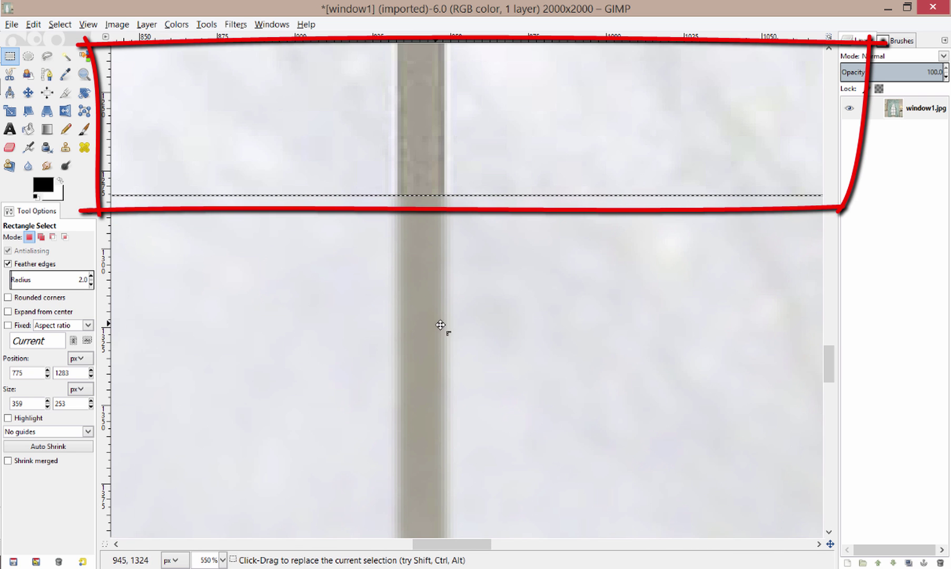
{"action": "scroll", "coordinate": [448, 293], "scroll_direction": "down", "scroll_amount": 1, "text": "ctrl"}
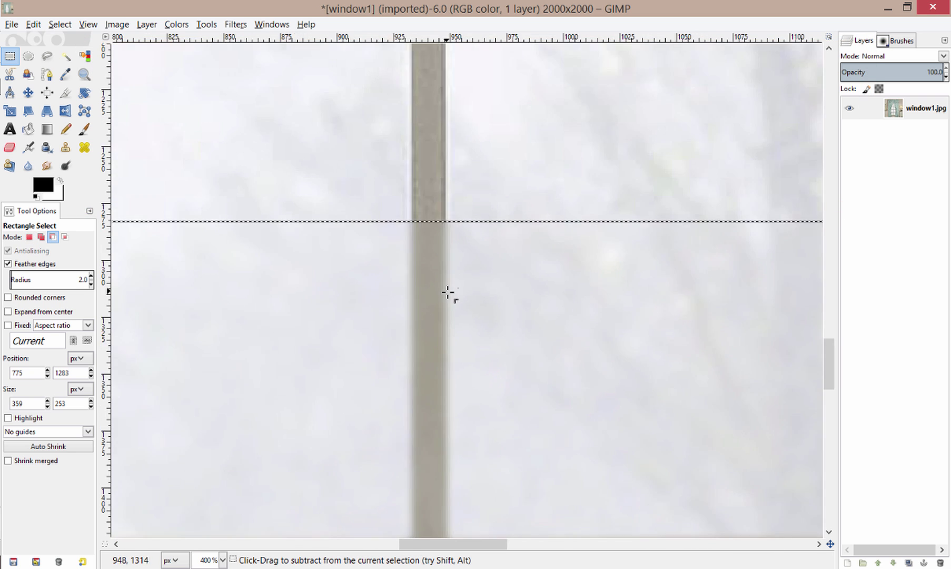
{"action": "scroll", "coordinate": [448, 293], "scroll_direction": "down", "scroll_amount": 3, "text": "ctrl"}
{"action": "scroll", "coordinate": [432, 152], "scroll_direction": "up", "scroll_amount": 2, "text": "ctrl"}
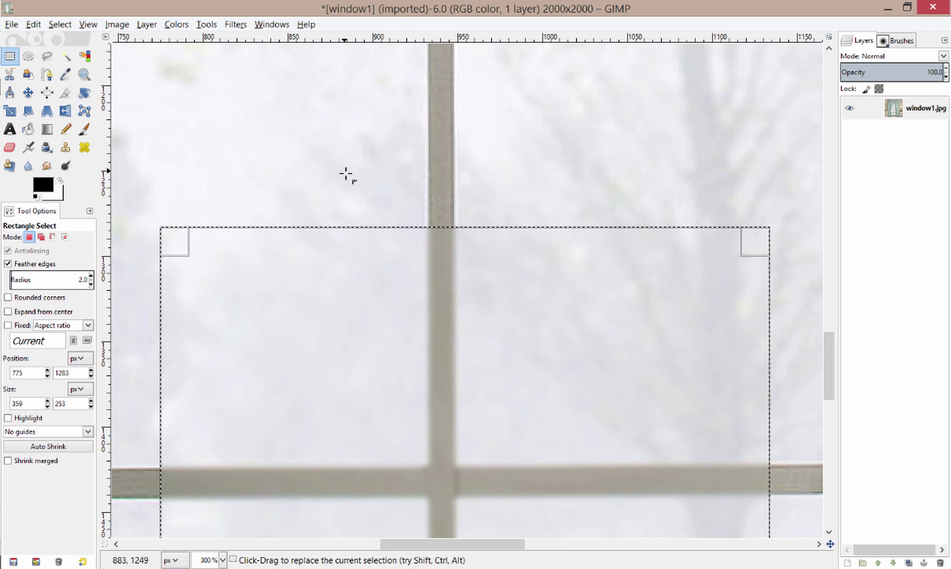
{"action": "scroll", "coordinate": [439, 179], "scroll_direction": "down", "scroll_amount": 4}
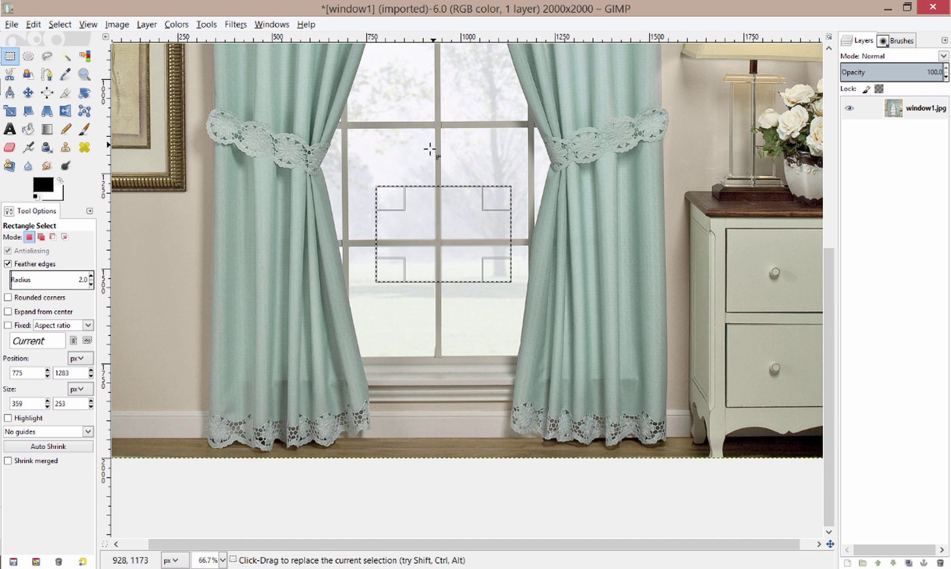
- Clear the selection, including a trial rectangle drawn over the window
{"action": "left_click", "coordinate": [443, 171]}
{"action": "scroll", "coordinate": [442, 198], "scroll_direction": "down", "scroll_amount": 2}
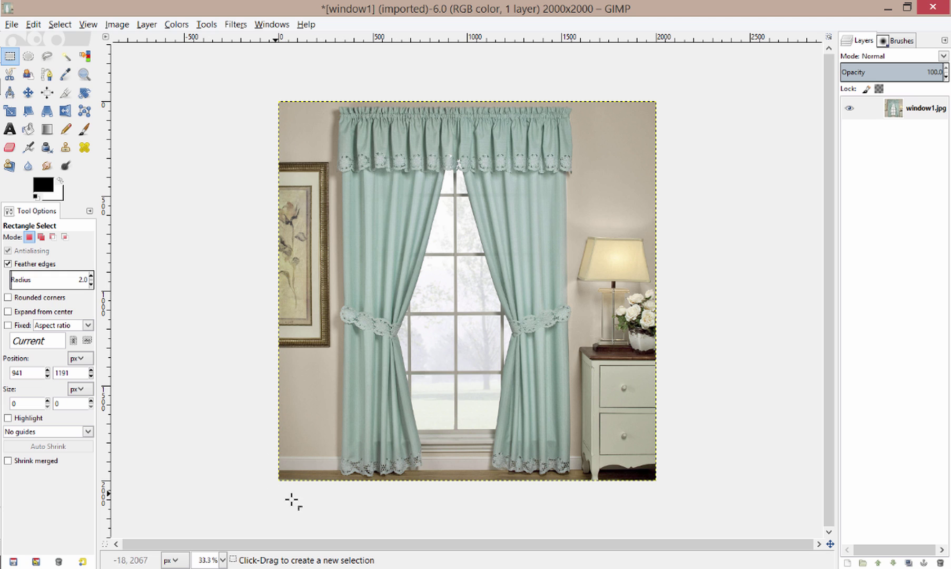
{"action": "left_click_drag", "start_coordinate": [411, 258], "coordinate": [485, 330]}
{"action": "left_click", "coordinate": [466, 257]}
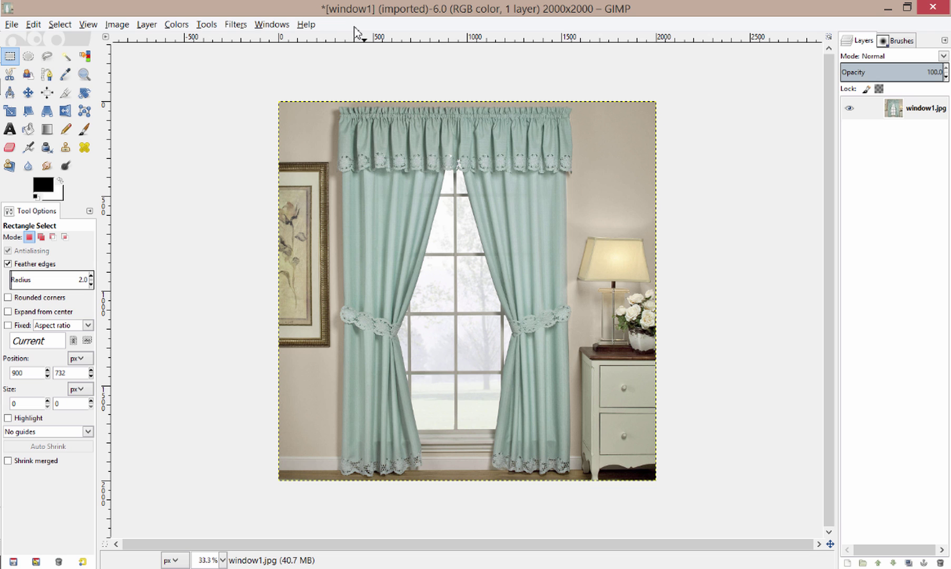
- Re-apply the last Gaussian Blur to the whole unselected photo and inspect the panes
{"action": "left_click", "coordinate": [231, 24]}
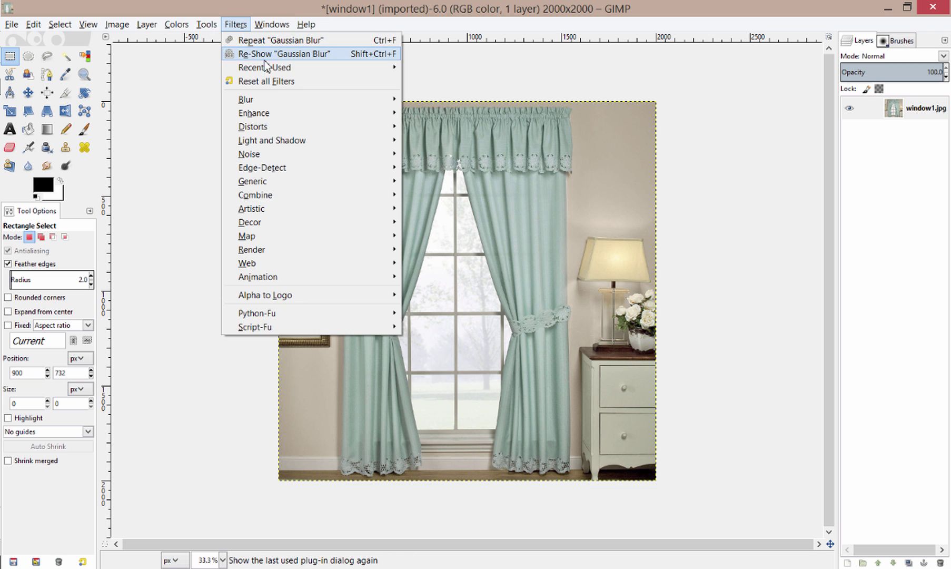
{"action": "left_click", "coordinate": [500, 245]}
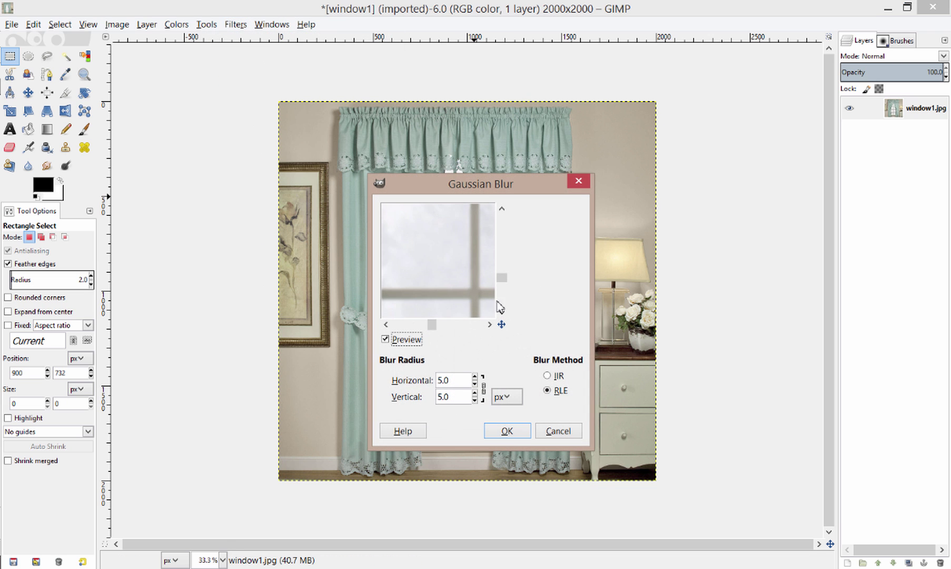
{"action": "left_click", "coordinate": [507, 431]}
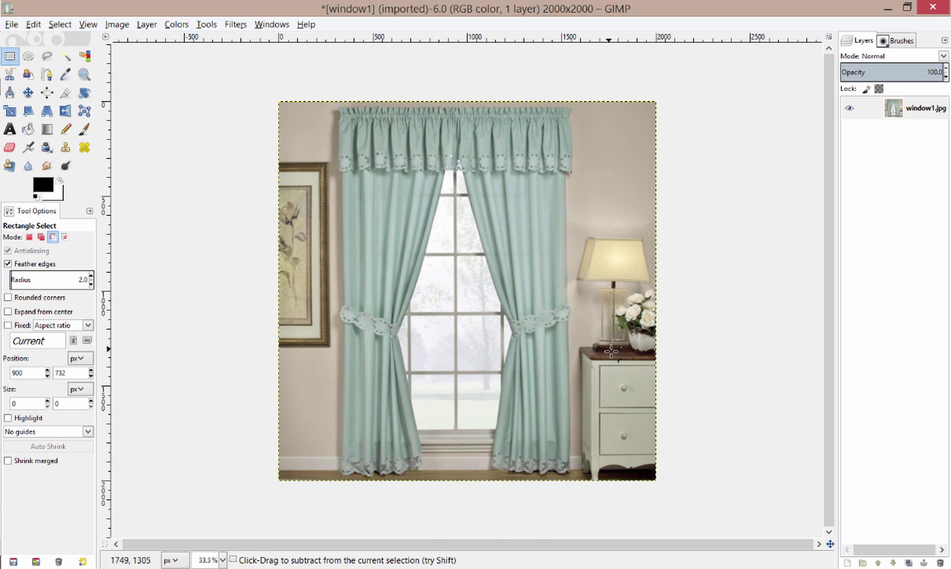
{"action": "scroll", "coordinate": [532, 327], "scroll_direction": "up", "scroll_amount": 6, "text": "ctrl"}
{"action": "scroll", "coordinate": [395, 152], "scroll_direction": "down", "scroll_amount": 3, "text": "ctrl"}
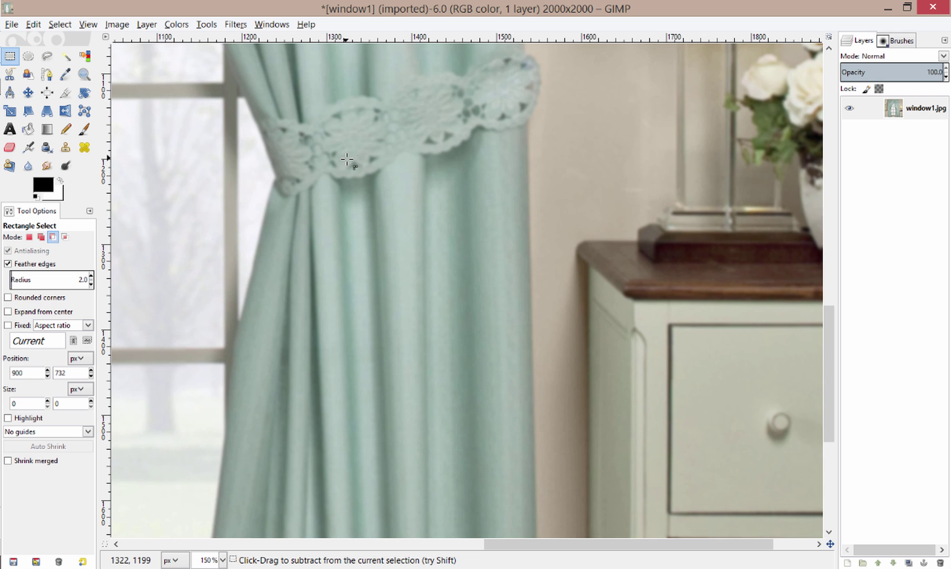
{"action": "scroll", "coordinate": [442, 196], "scroll_direction": "up", "scroll_amount": 1, "text": "ctrl"}
{"action": "scroll", "coordinate": [482, 201], "scroll_direction": "up", "scroll_amount": 2, "text": "ctrl"}
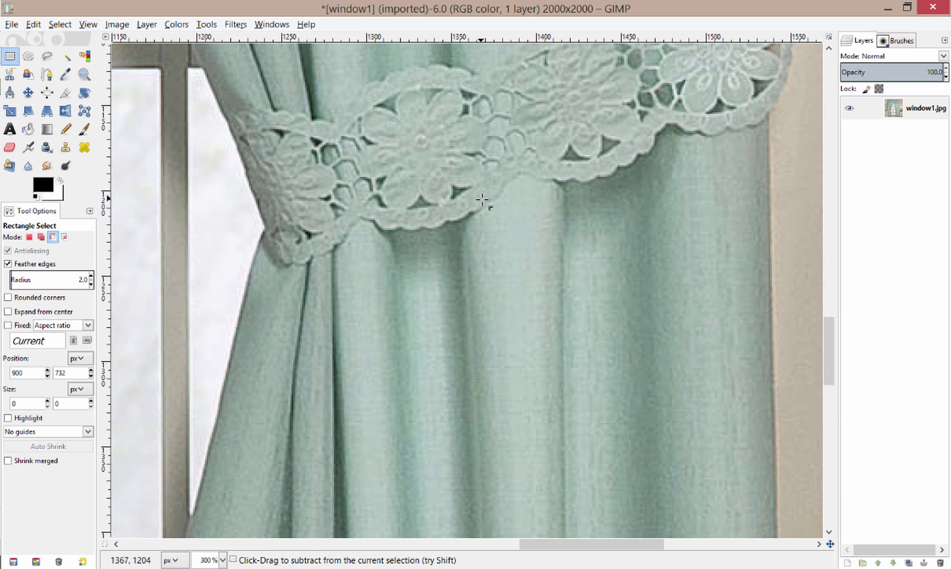
{"action": "scroll", "coordinate": [483, 200], "scroll_direction": "down", "scroll_amount": 3, "text": "ctrl"}
{"action": "scroll", "coordinate": [435, 206], "scroll_direction": "up", "scroll_amount": 2, "text": "ctrl"}
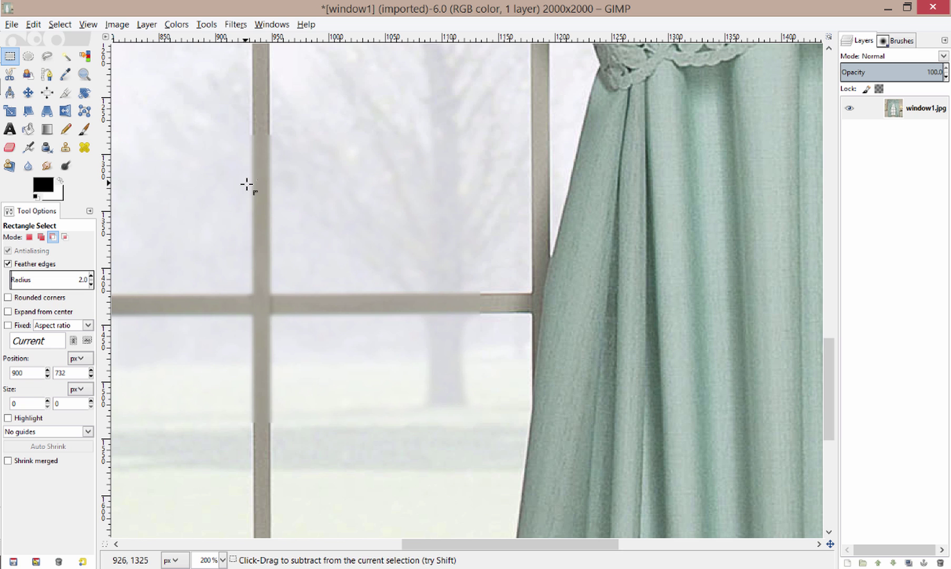
{"action": "left_click_drag", "start_coordinate": [286, 197], "coordinate": [435, 169]}
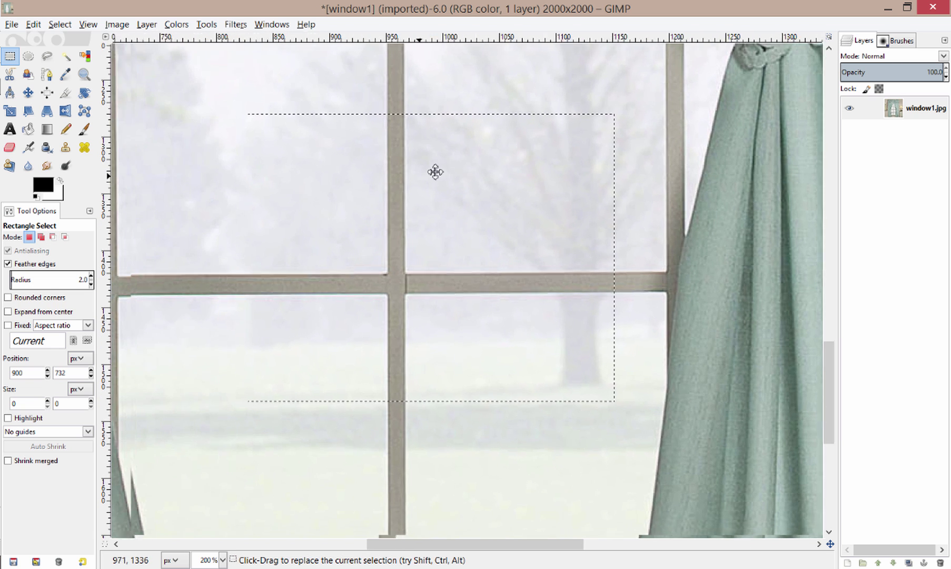
{"action": "left_click", "coordinate": [397, 84]}
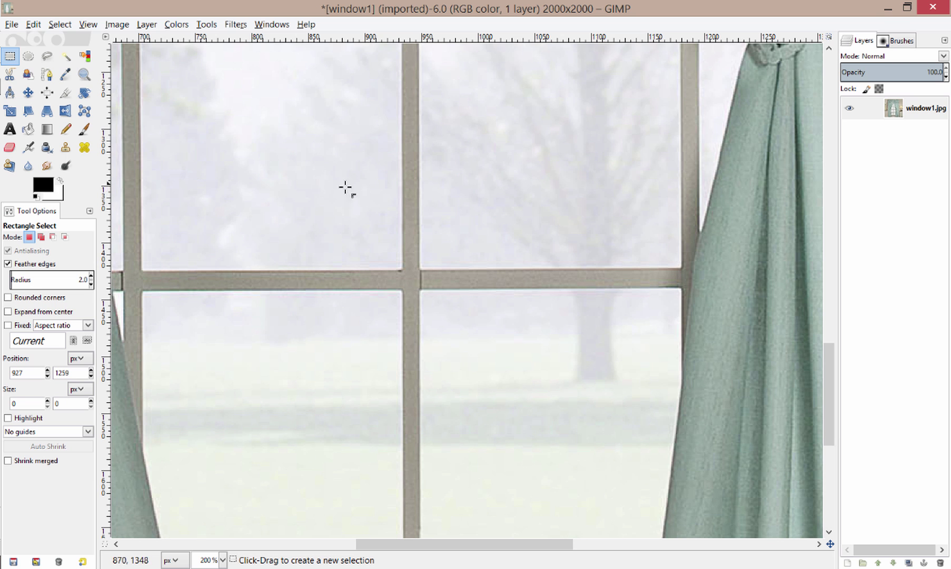
{"action": "left_click_drag", "start_coordinate": [428, 250], "coordinate": [417, 160]}
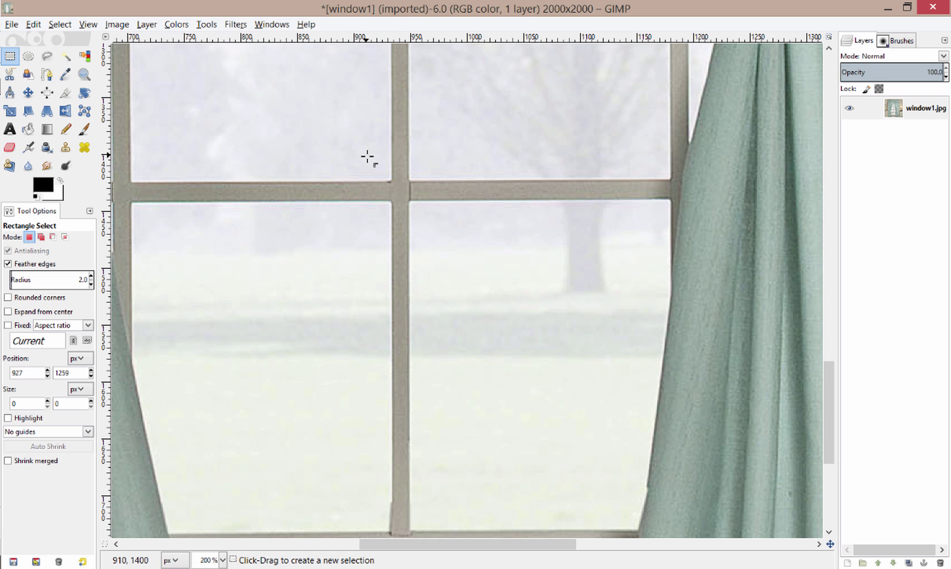
{"action": "scroll", "coordinate": [367, 156], "scroll_direction": "down", "scroll_amount": 3, "text": "ctrl"}
{"action": "scroll", "coordinate": [370, 163], "scroll_direction": "up", "scroll_amount": 2, "text": "ctrl"}
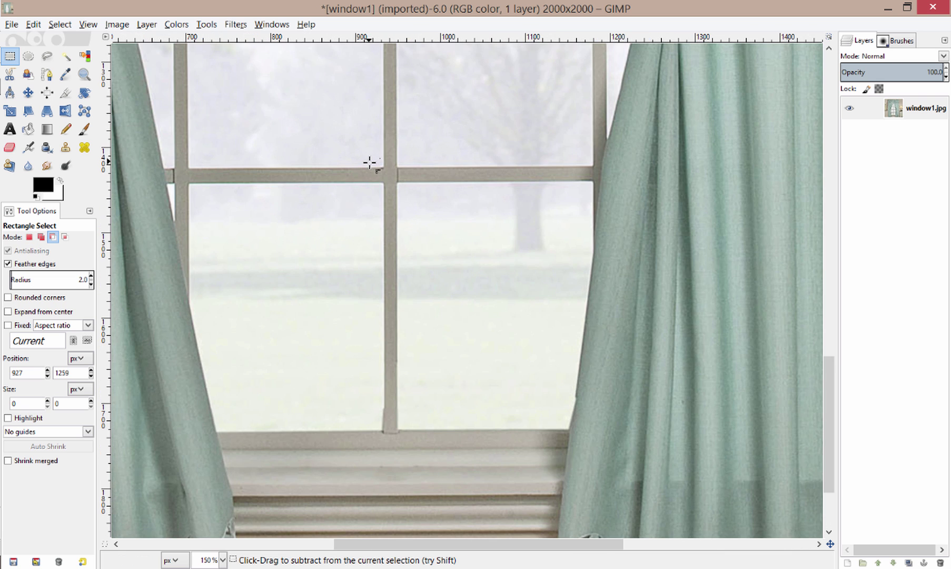
{"action": "scroll", "coordinate": [371, 153], "scroll_direction": "up", "scroll_amount": 1}
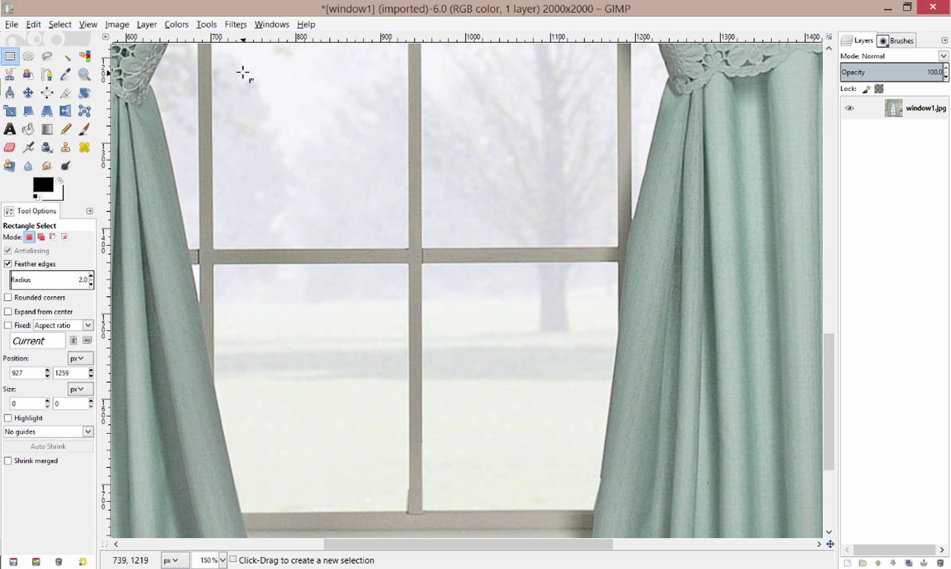
{"action": "left_click", "coordinate": [241, 70]}
{"action": "left_click_drag", "start_coordinate": [264, 90], "coordinate": [350, 193]}
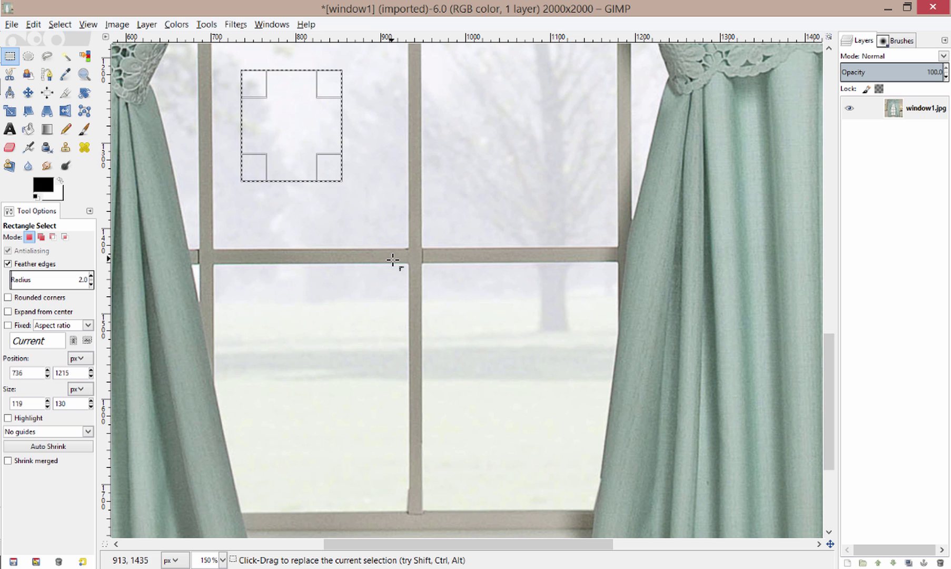
{"action": "left_click_drag", "start_coordinate": [235, 65], "coordinate": [392, 230]}
{"action": "left_click_drag", "start_coordinate": [490, 103], "coordinate": [662, 295]}
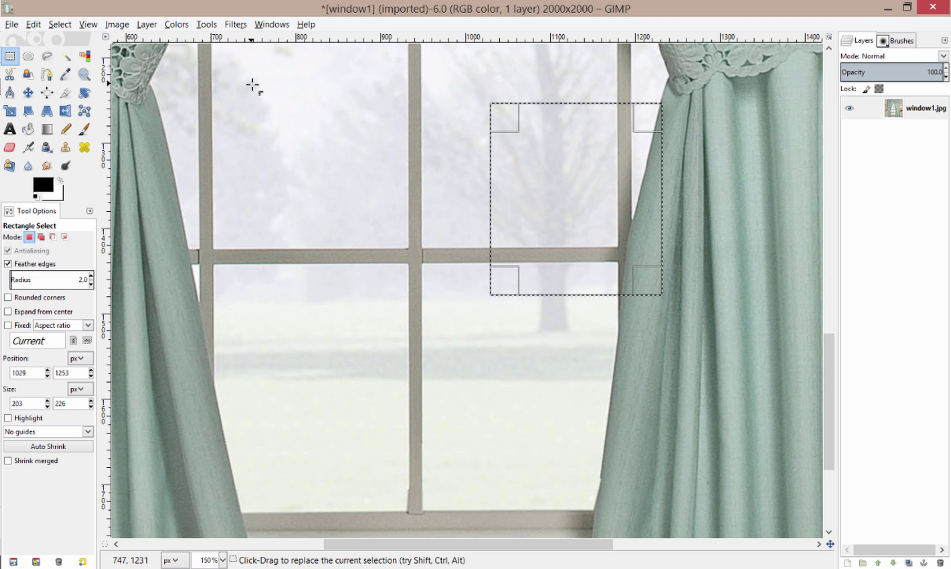
{"action": "left_click_drag", "start_coordinate": [250, 83], "coordinate": [441, 233]}
{"action": "left_click_drag", "start_coordinate": [467, 96], "coordinate": [604, 259]}
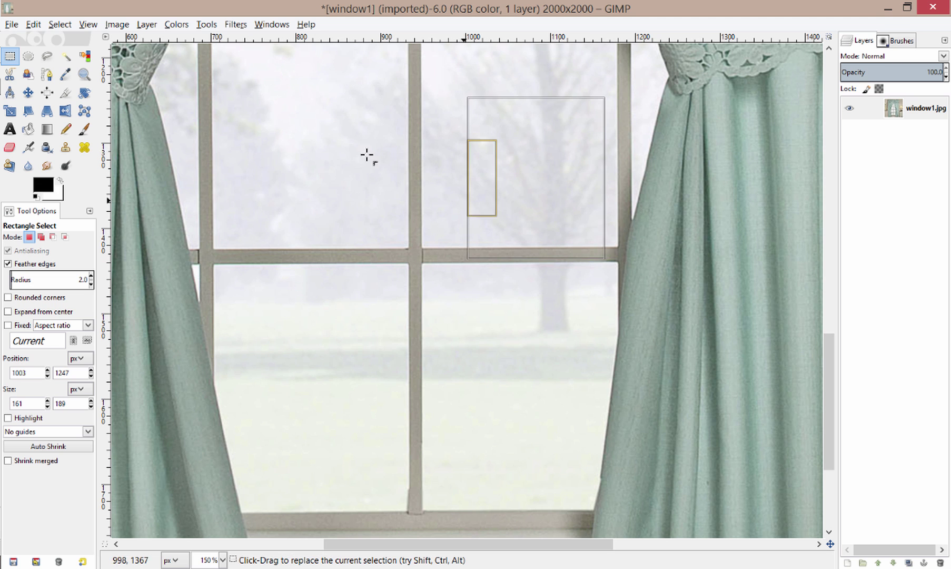
{"action": "left_click_drag", "start_coordinate": [272, 86], "coordinate": [445, 238]}
{"action": "left_click_drag", "start_coordinate": [283, 260], "coordinate": [592, 424]}
{"action": "left_click_drag", "start_coordinate": [250, 83], "coordinate": [548, 201]}
{"action": "left_click", "coordinate": [586, 211]}
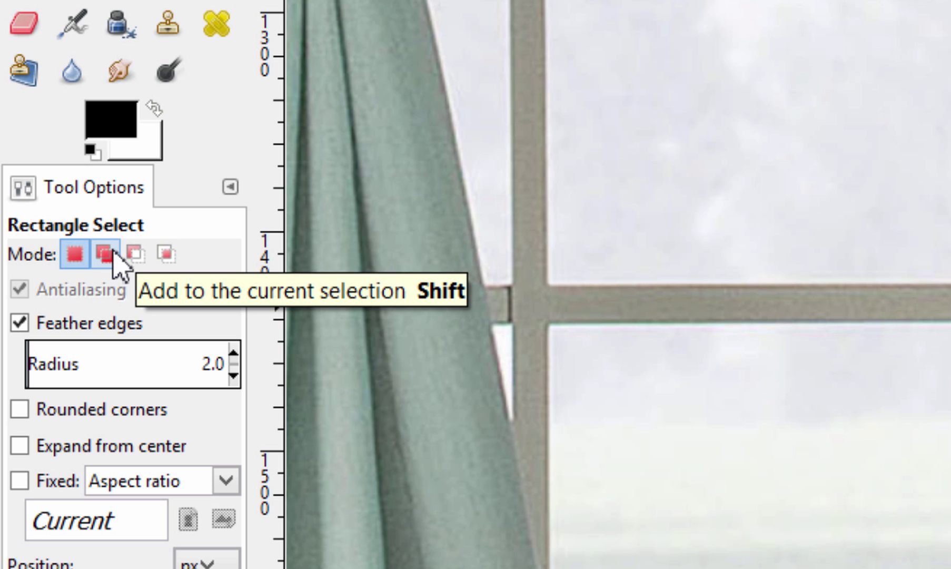
- In Add mode, select rectangles in the upper-left and upper-right panes
{"action": "left_click", "coordinate": [105, 254]}
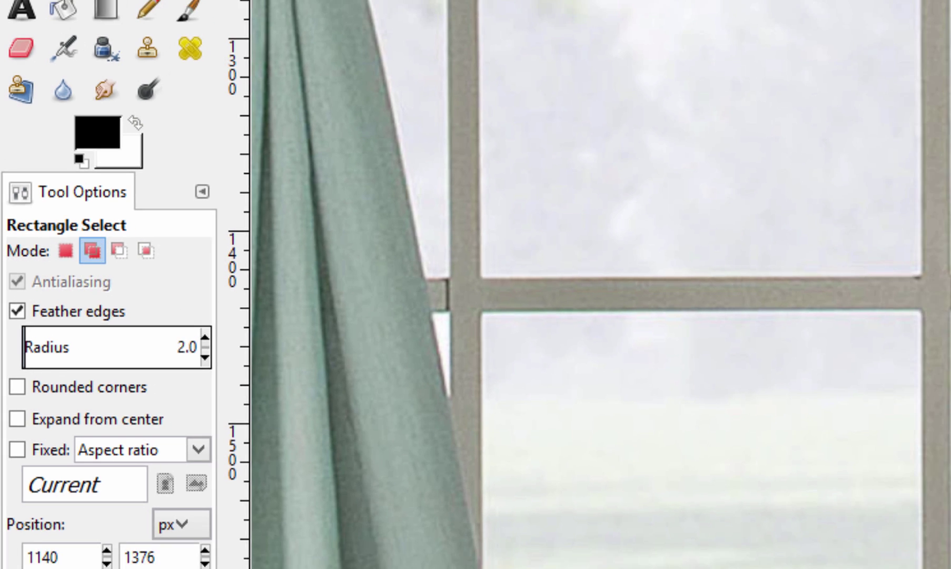
{"action": "left_click_drag", "start_coordinate": [650, 0], "coordinate": [705, 0]}
{"action": "left_click_drag", "start_coordinate": [402, 47], "coordinate": [517, 131]}
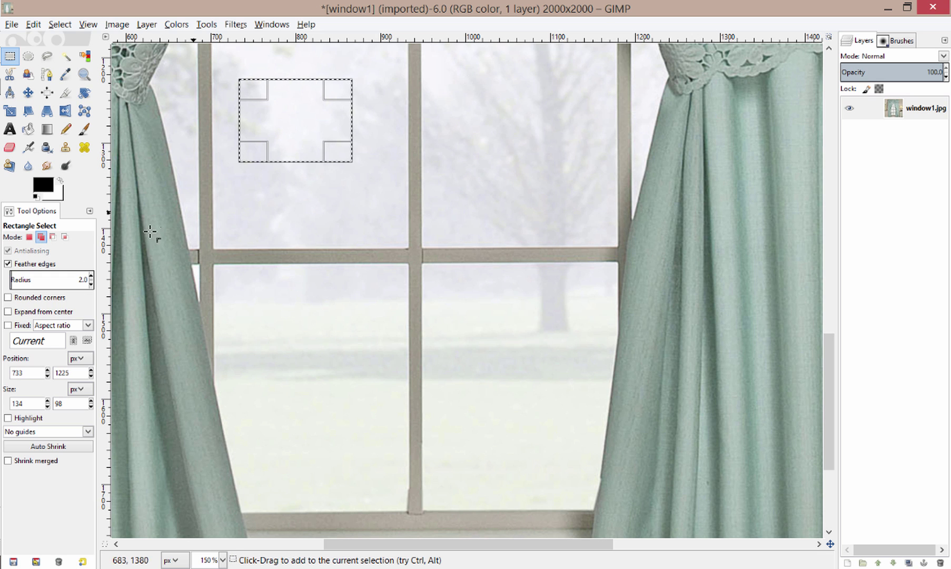
{"action": "left_click_drag", "start_coordinate": [463, 85], "coordinate": [586, 195]}
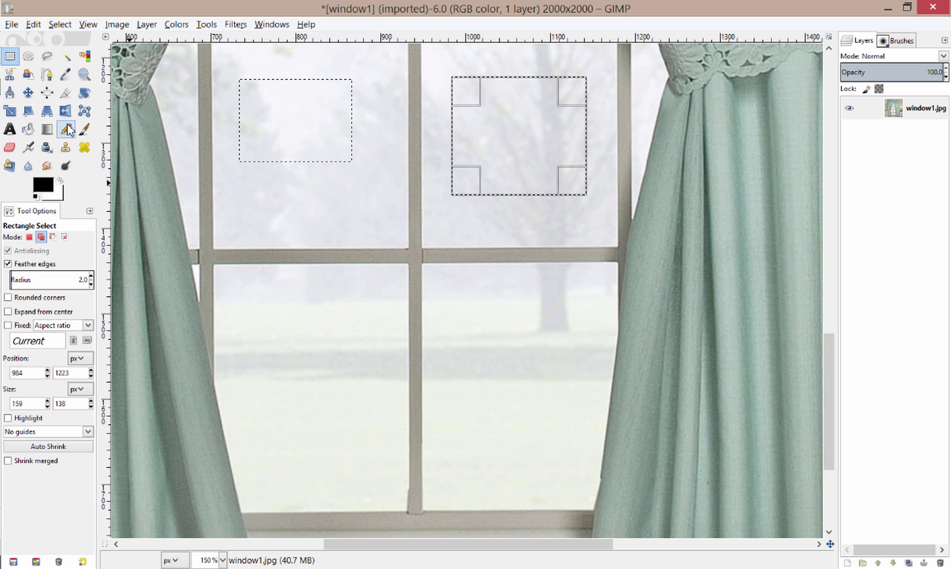
- Paint a test stroke across both rectangles, undo it, and return to Rectangle Select in Add mode
{"action": "left_click", "coordinate": [84, 129]}
{"action": "mouse_move", "coordinate": [155, 133]}
{"action": "left_mouse_down"}
{"action": "mouse_move", "coordinate": [701, 142]}
{"action": "mouse_move", "coordinate": [796, 144]}
{"action": "left_mouse_up"}
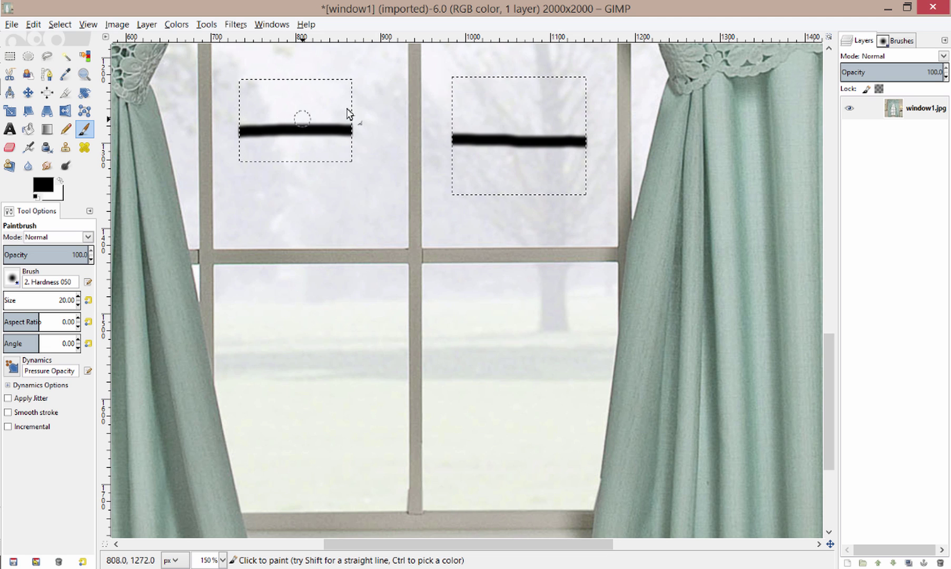
{"action": "key", "text": "ctrl+z"}
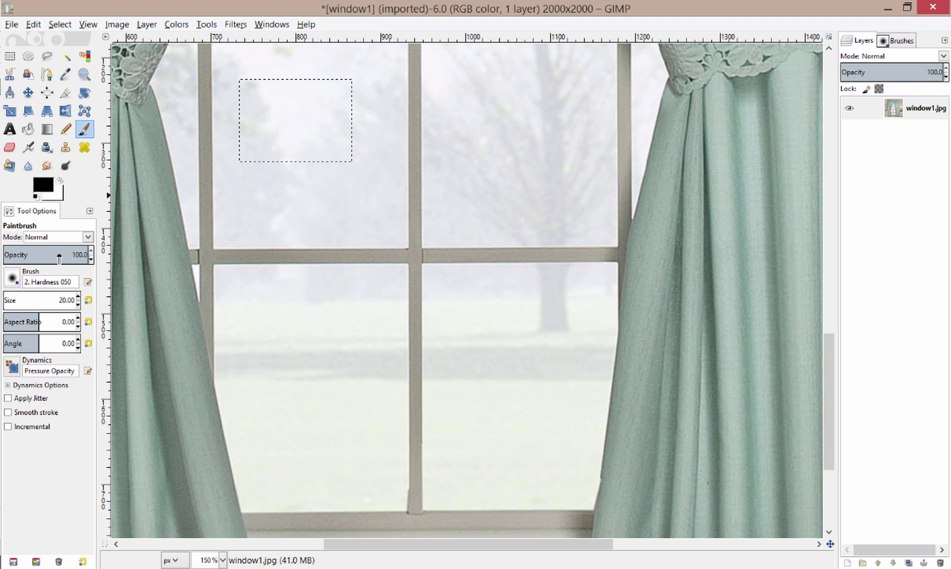
{"action": "left_click", "coordinate": [10, 57]}
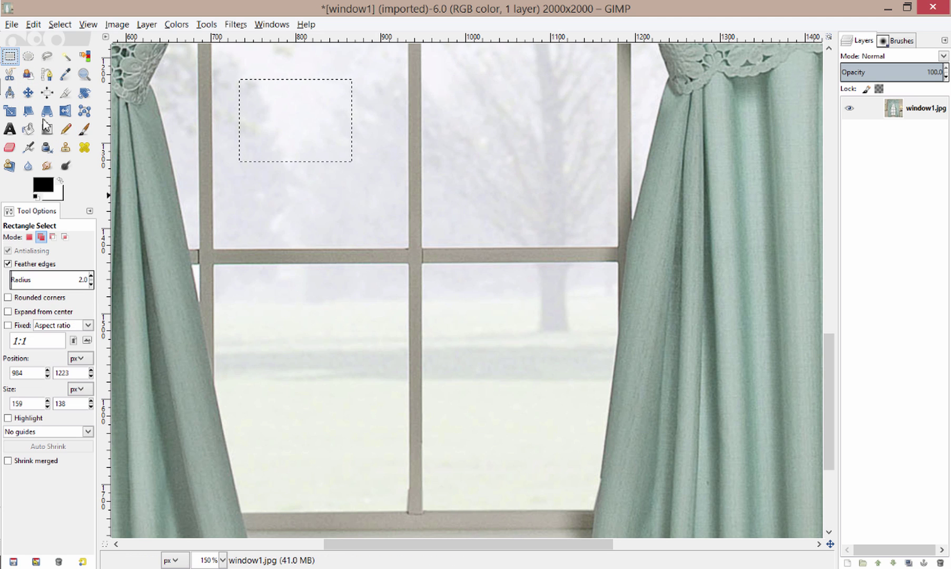
{"action": "left_click", "coordinate": [42, 238]}
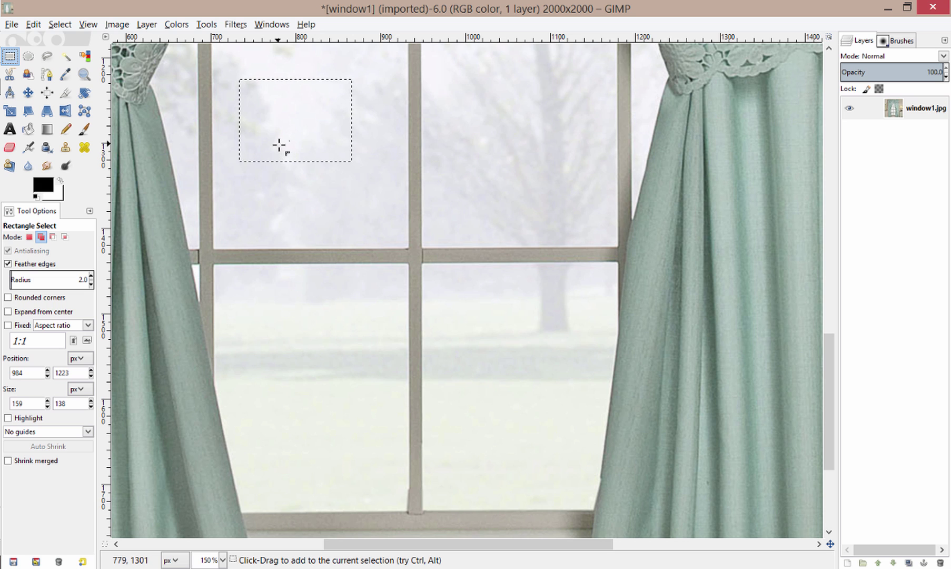
- Add an overlapping rectangle down and right to form an L-shaped selection
{"action": "left_click_drag", "start_coordinate": [279, 144], "coordinate": [292, 157]}
{"action": "left_click_drag", "start_coordinate": [354, 194], "coordinate": [456, 251]}
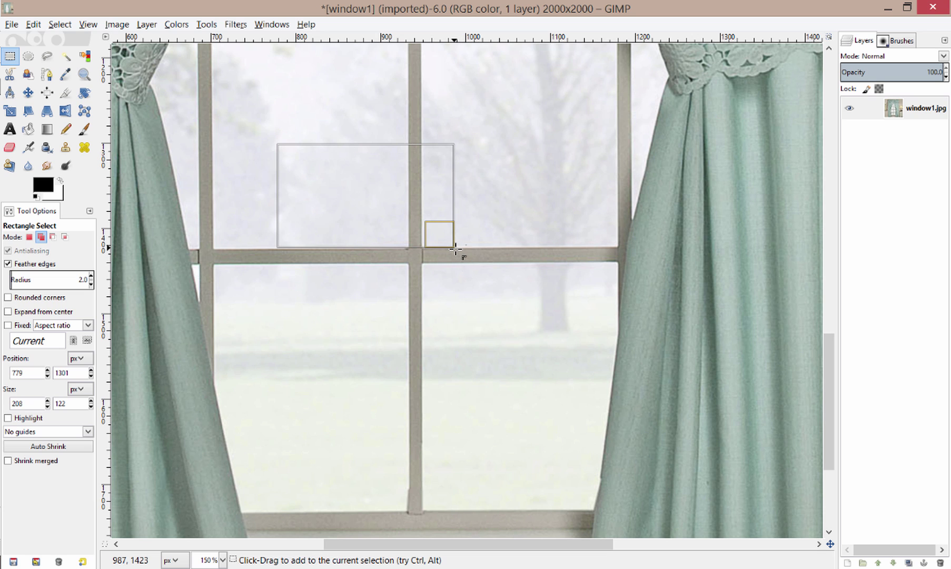
{"action": "left_click", "coordinate": [325, 109]}
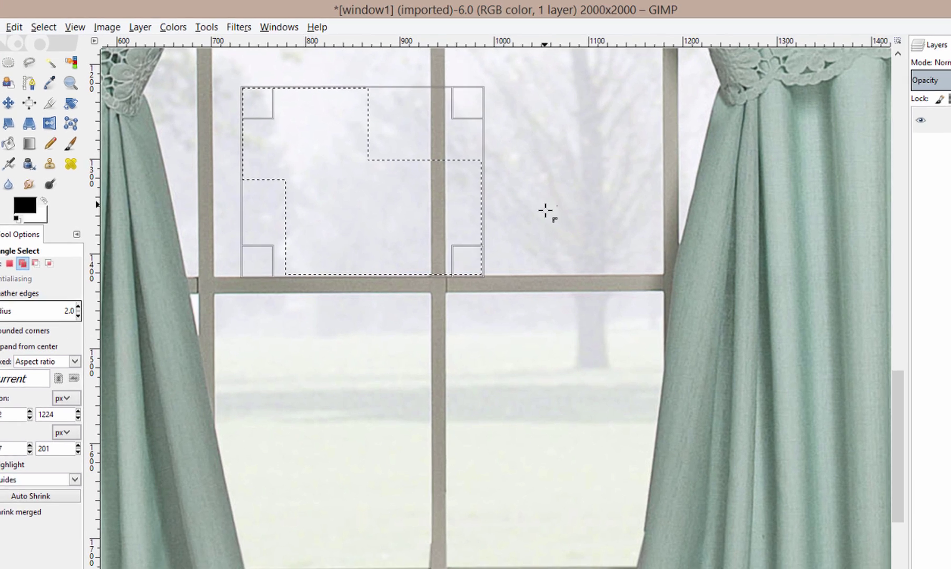
{"action": "left_click", "coordinate": [512, 188]}
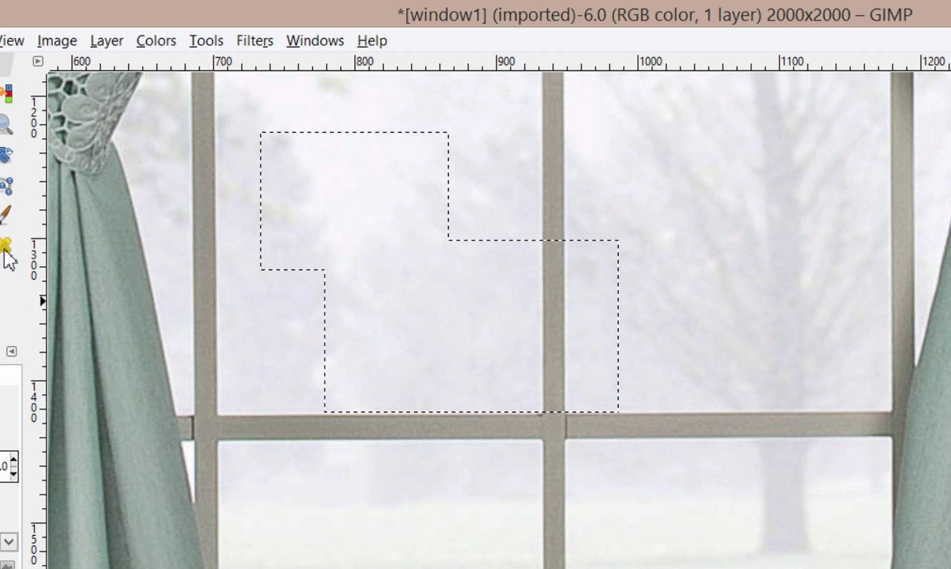
- Paint black strokes inside the L-shape, then undo back to the single rectangle
{"action": "left_click", "coordinate": [8, 215]}
{"action": "mouse_move", "coordinate": [227, 259]}
{"action": "left_mouse_down"}
{"action": "mouse_move", "coordinate": [371, 206]}
{"action": "mouse_move", "coordinate": [337, 300]}
{"action": "left_mouse_up"}
{"action": "left_click_drag", "start_coordinate": [329, 393], "coordinate": [552, 244]}
{"action": "left_click_drag", "start_coordinate": [411, 237], "coordinate": [500, 241]}
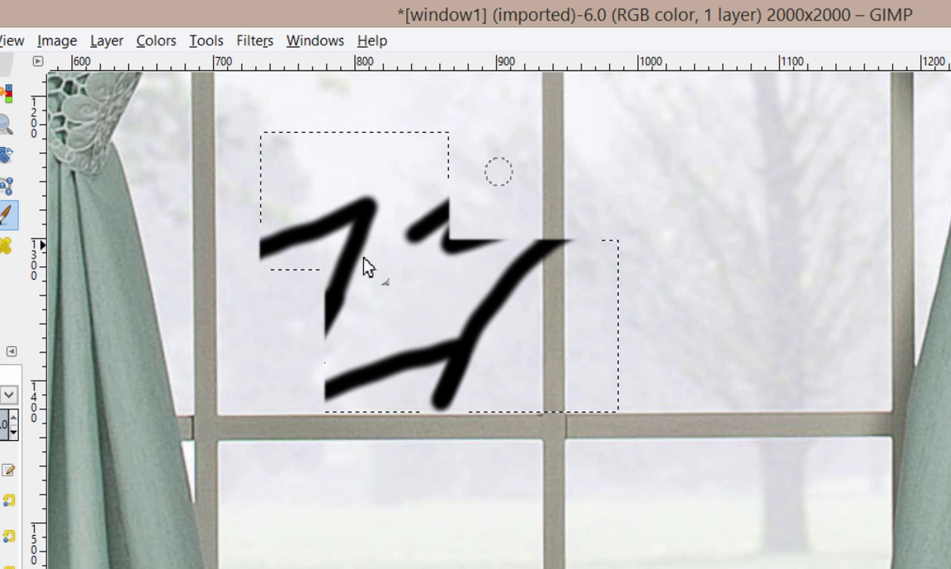
{"action": "mouse_move", "coordinate": [363, 257]}
{"action": "left_mouse_down"}
{"action": "mouse_move", "coordinate": [630, 221]}
{"action": "mouse_move", "coordinate": [620, 452]}
{"action": "mouse_move", "coordinate": [440, 480]}
{"action": "left_mouse_up"}
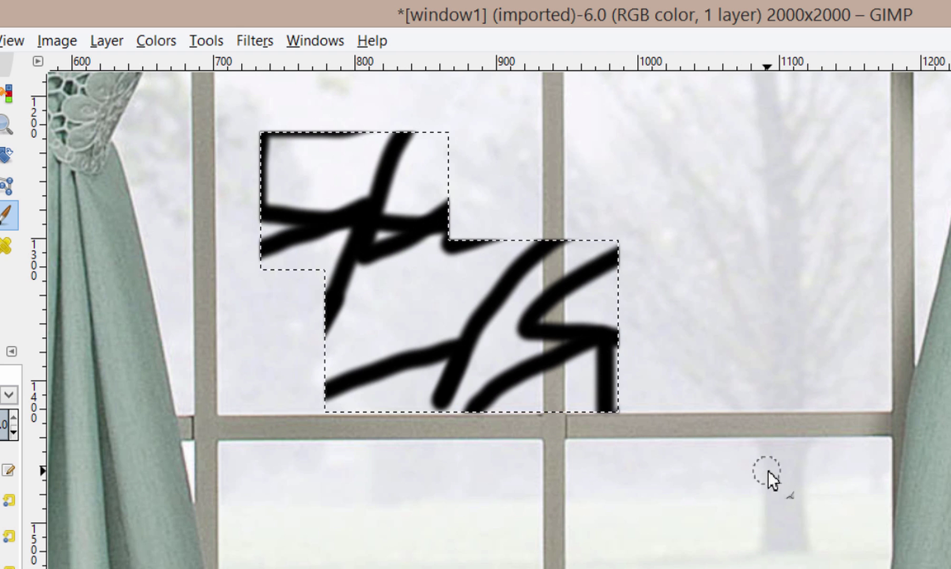
{"action": "key", "text": "ctrl+z"}
{"action": "key", "text": "ctrl+z"}
{"action": "key", "text": "ctrl+z"}
{"action": "key", "text": "ctrl+z"}
{"action": "key", "text": "ctrl+z"}
{"action": "key", "text": "ctrl+z"}
{"action": "key", "text": "ctrl+z"}
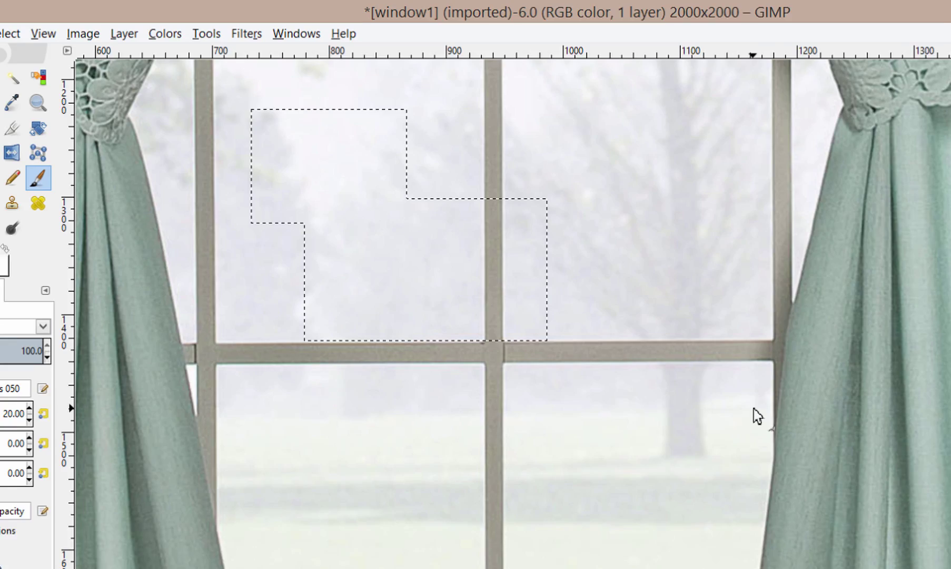
{"action": "key", "text": "ctrl+z"}
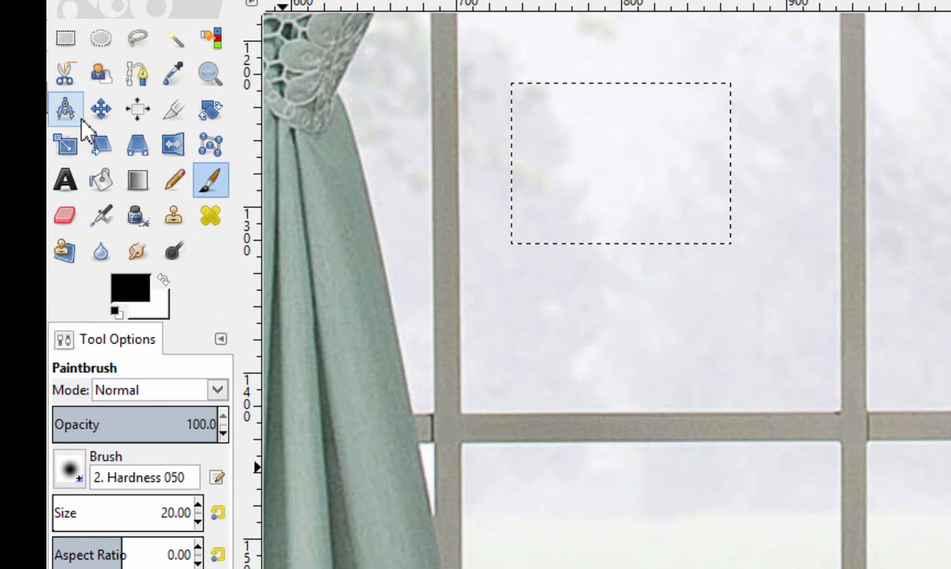
- In Intersect mode, drag a rectangle over the L-shape, keeping only the small upper-left pane
{"action": "left_click", "coordinate": [67, 42]}
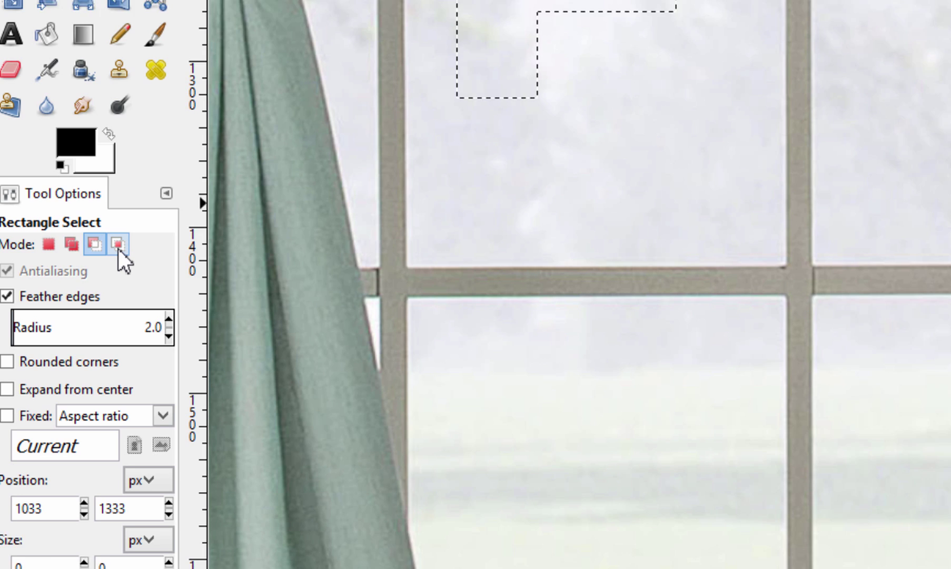
{"action": "left_click", "coordinate": [117, 246]}
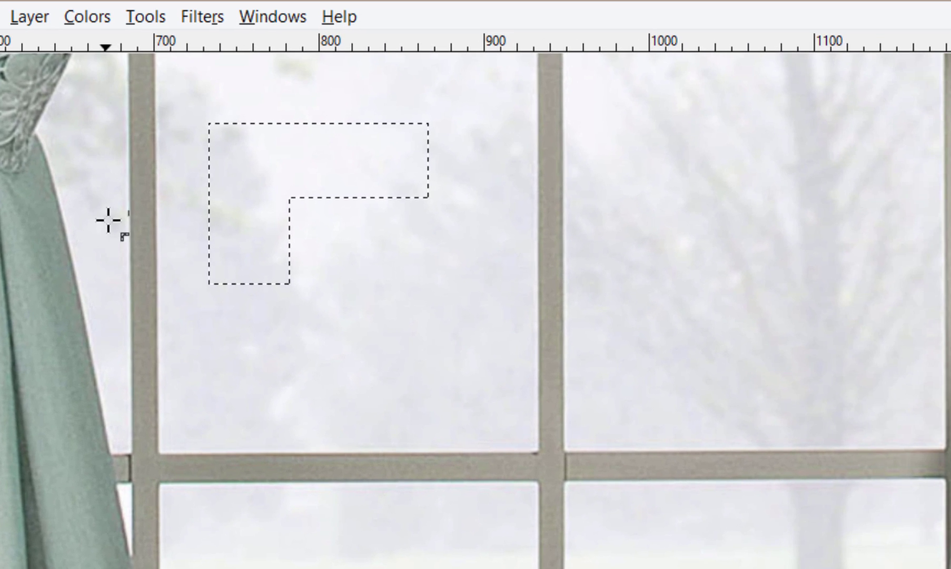
{"action": "left_click_drag", "start_coordinate": [368, 38], "coordinate": [646, 191]}
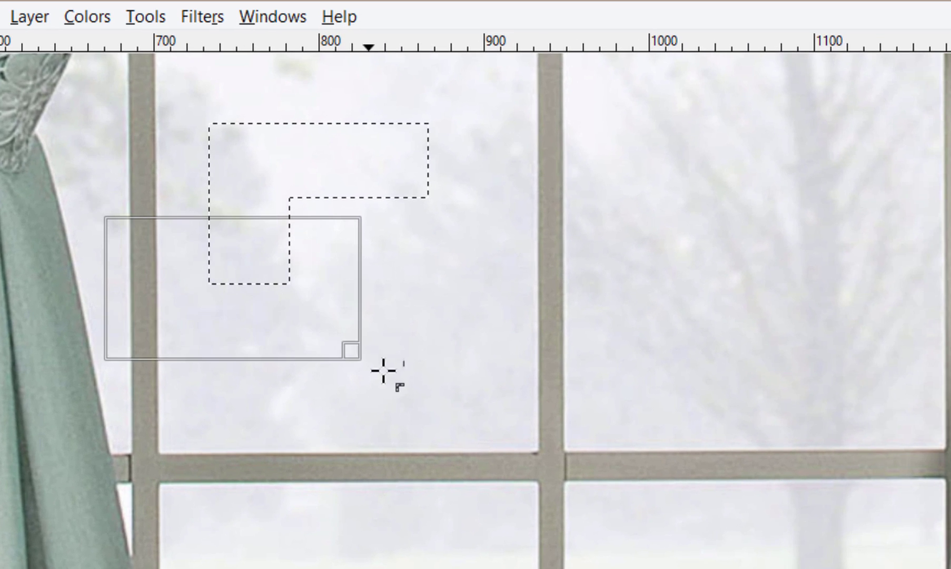
{"action": "left_click_drag", "start_coordinate": [383, 370], "coordinate": [406, 349]}
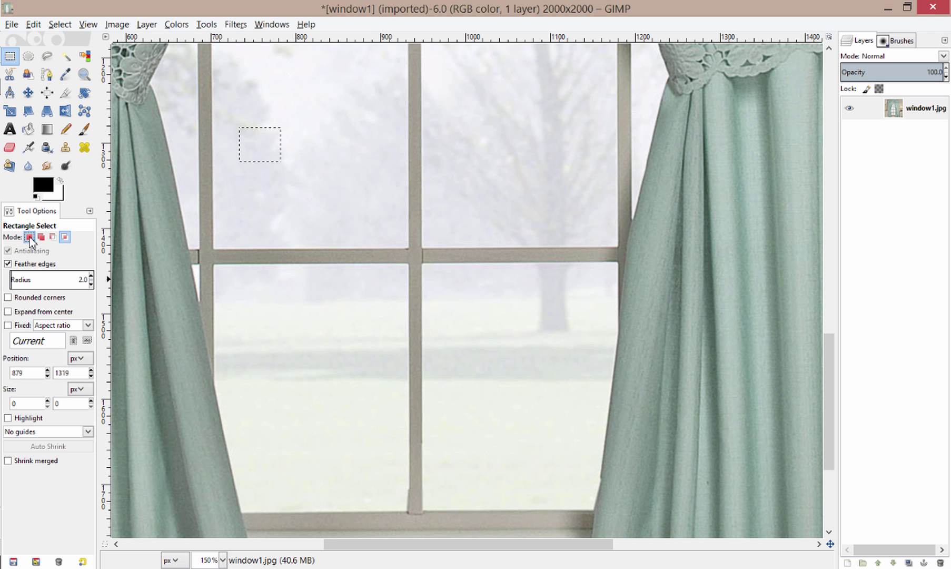
- Deselect, raise the rectangle selection's feather radius from 2.0 to 15.0, and pan toward the left curtain
{"action": "left_click", "coordinate": [318, 170]}
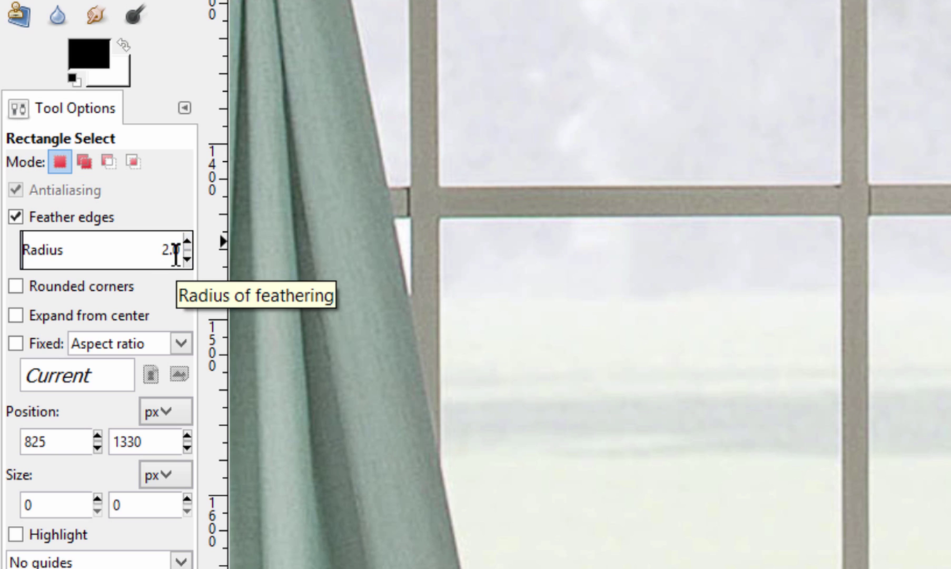
{"action": "scroll", "coordinate": [185, 252], "scroll_direction": "up", "scroll_amount": 18}
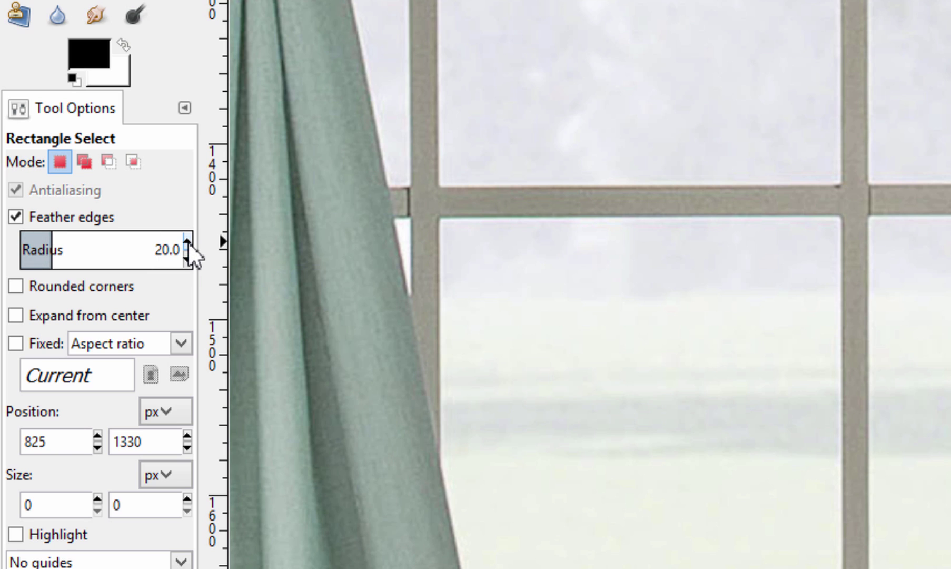
{"action": "scroll", "coordinate": [185, 262], "scroll_direction": "down", "scroll_amount": 6}
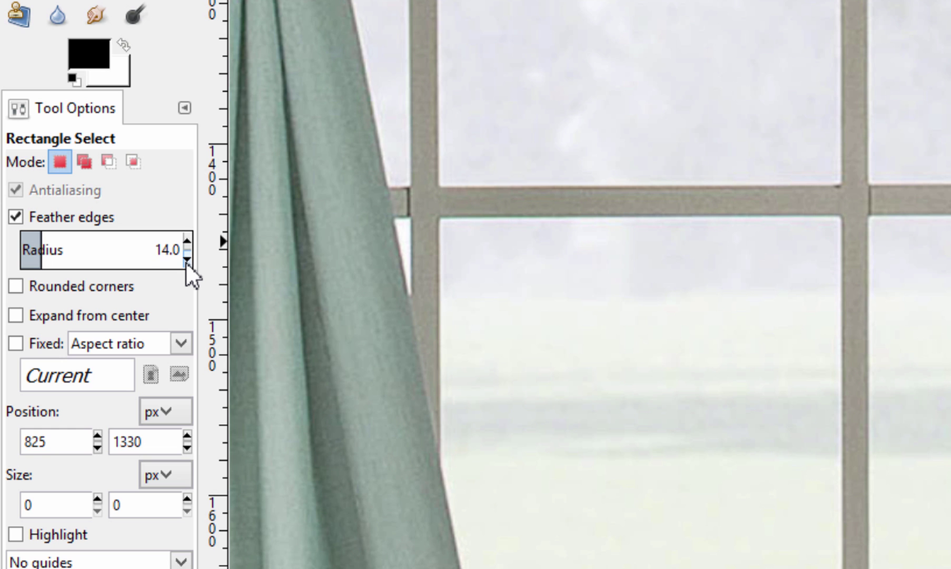
{"action": "scroll", "coordinate": [188, 246], "scroll_direction": "up", "scroll_amount": 1}
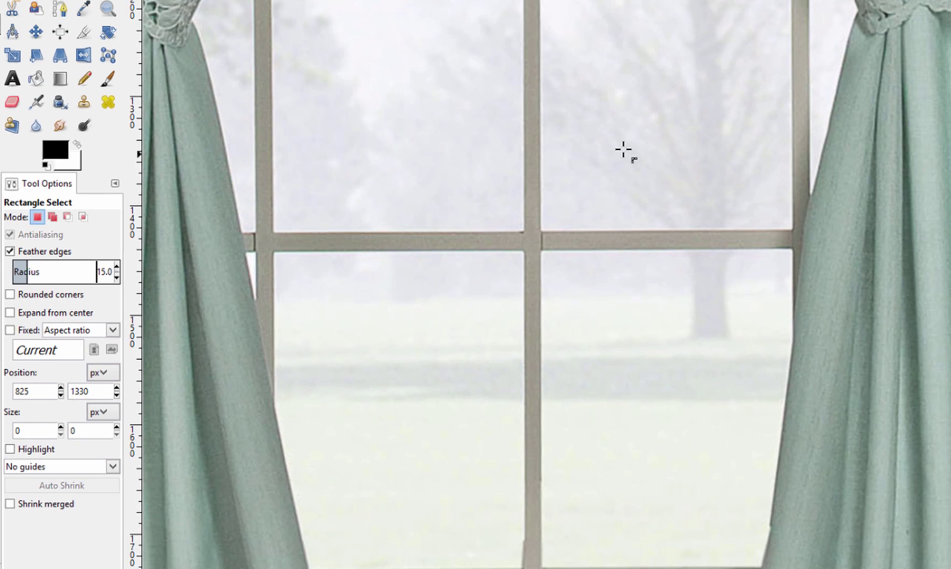
{"action": "scroll", "coordinate": [623, 150], "scroll_direction": "up", "scroll_amount": 5}
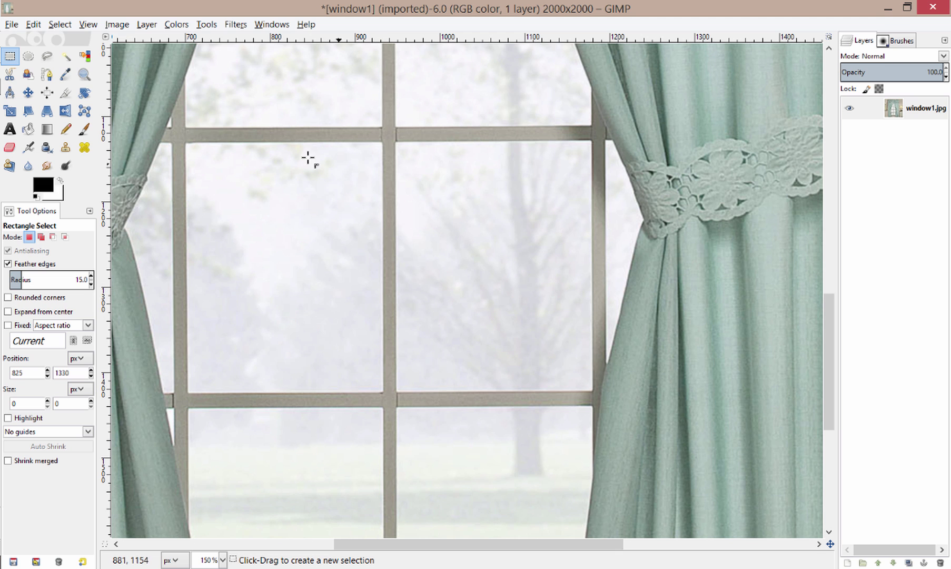
{"action": "left_click_drag", "start_coordinate": [291, 215], "coordinate": [389, 199]}
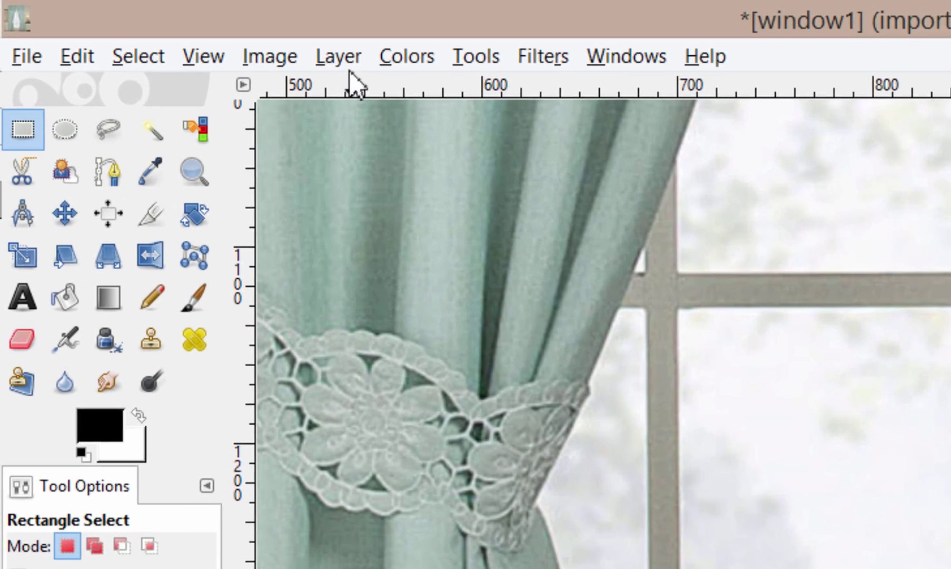
- Add an alpha channel to the image layer and zoom out to 50%
{"action": "left_click", "coordinate": [145, 25]}
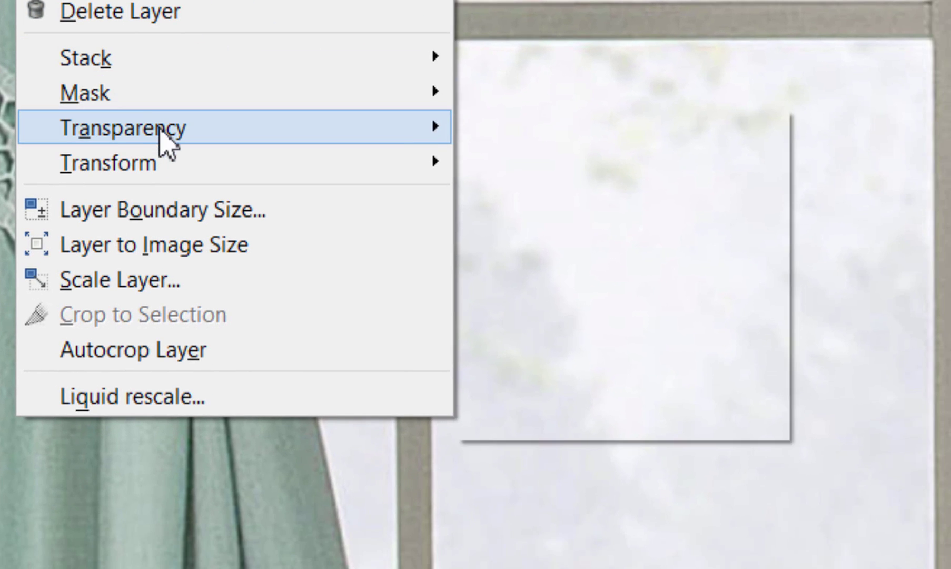
{"action": "mouse_move", "coordinate": [516, 340]}
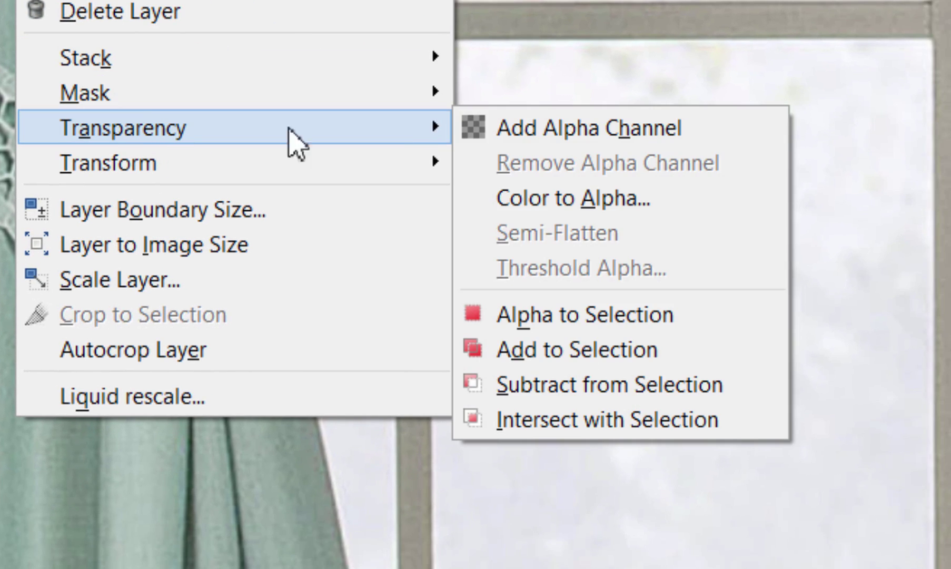
{"action": "left_click", "coordinate": [634, 138]}
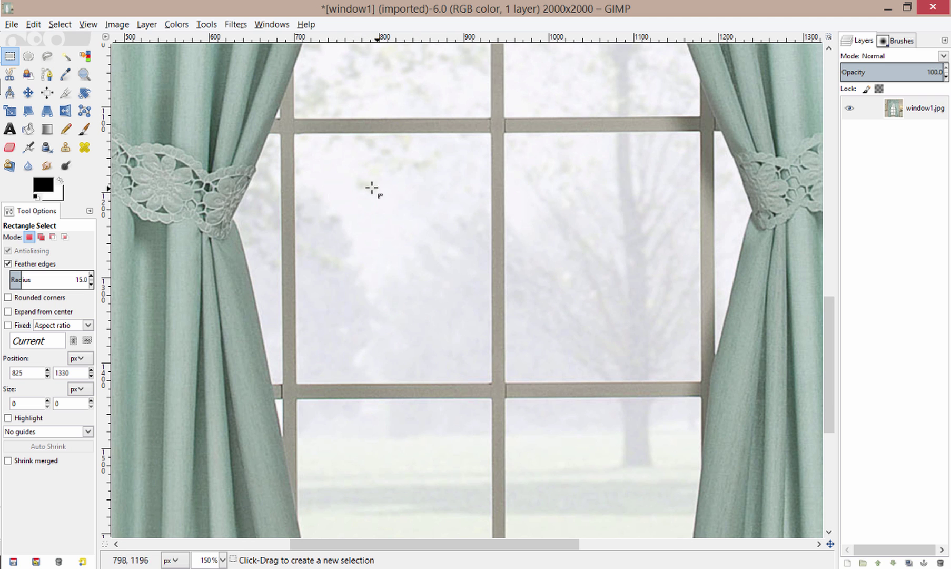
{"action": "scroll", "coordinate": [372, 188], "scroll_direction": "down", "scroll_amount": 3}
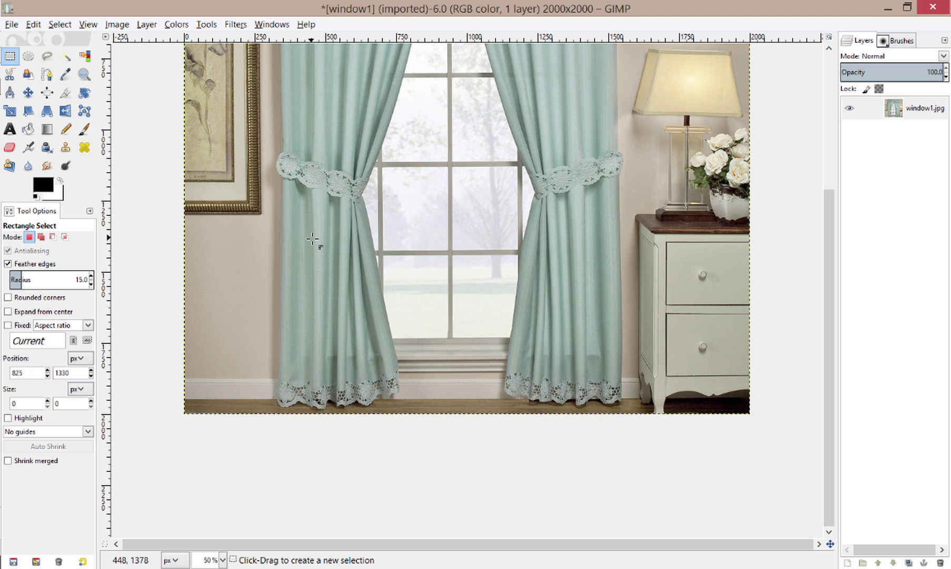
- With the Eraser, undo the trial wall stroke and erase a patch of the upper window pane
{"action": "left_click", "coordinate": [9, 147]}
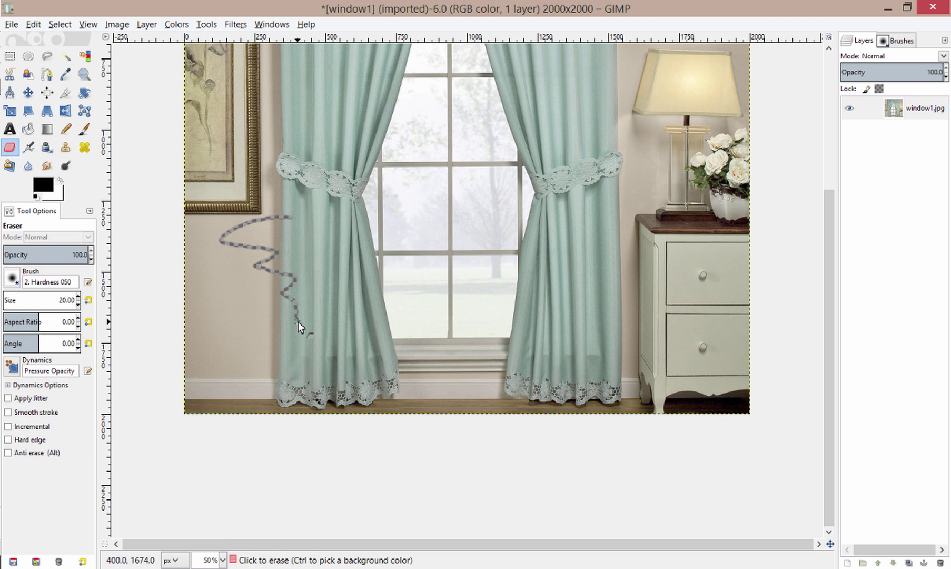
{"action": "key", "text": "ctrl+z"}
{"action": "scroll", "coordinate": [375, 221], "scroll_direction": "up", "scroll_amount": 5}
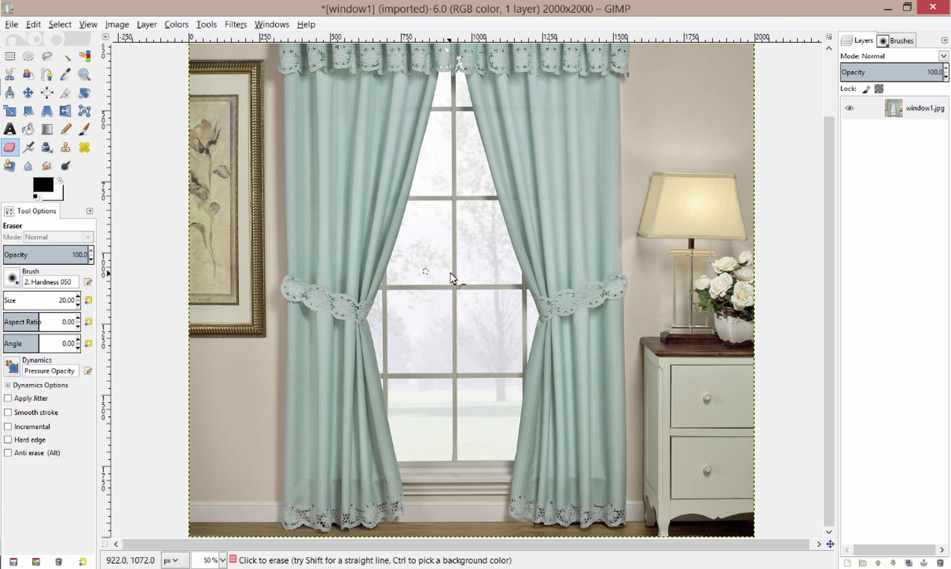
{"action": "scroll", "coordinate": [458, 239], "scroll_direction": "up", "scroll_amount": 1}
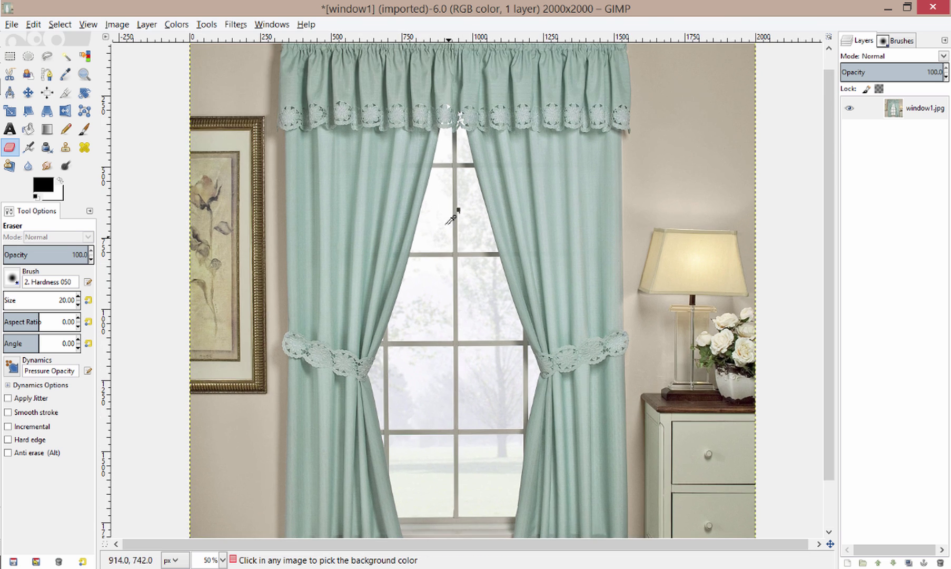
{"action": "scroll", "coordinate": [458, 232], "scroll_direction": "down", "scroll_amount": 1, "text": "ctrl"}
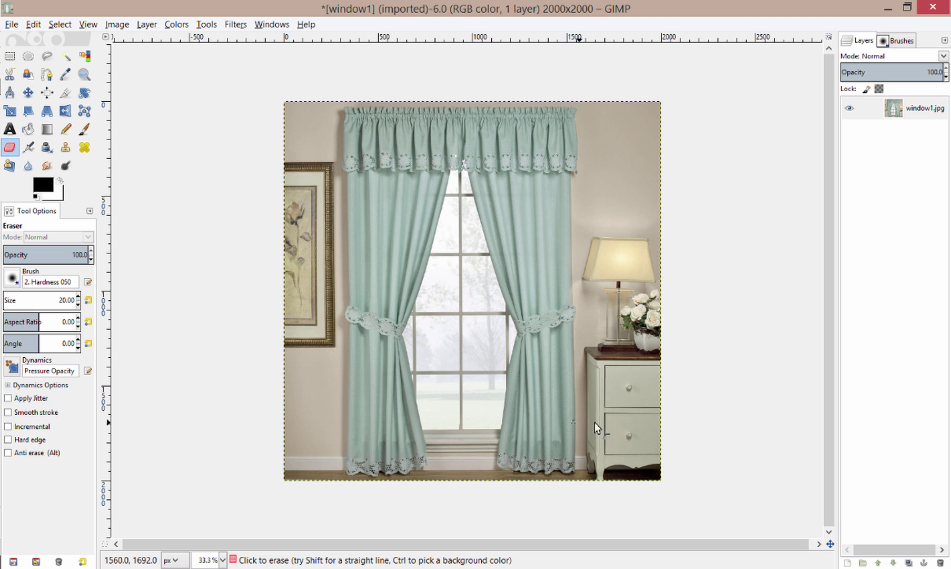
{"action": "scroll", "coordinate": [390, 246], "scroll_direction": "up", "scroll_amount": 2, "text": "ctrl"}
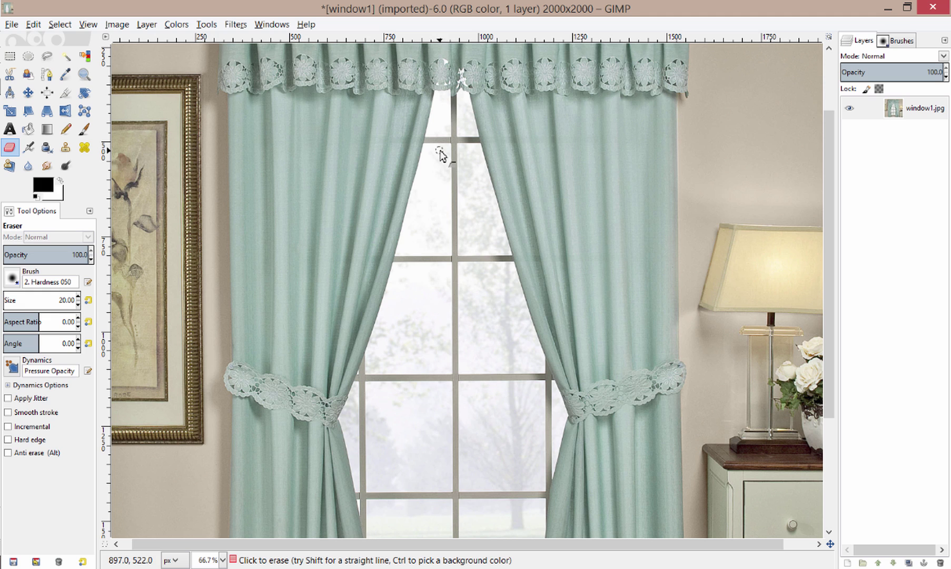
{"action": "left_click_drag", "start_coordinate": [439, 151], "coordinate": [413, 237]}
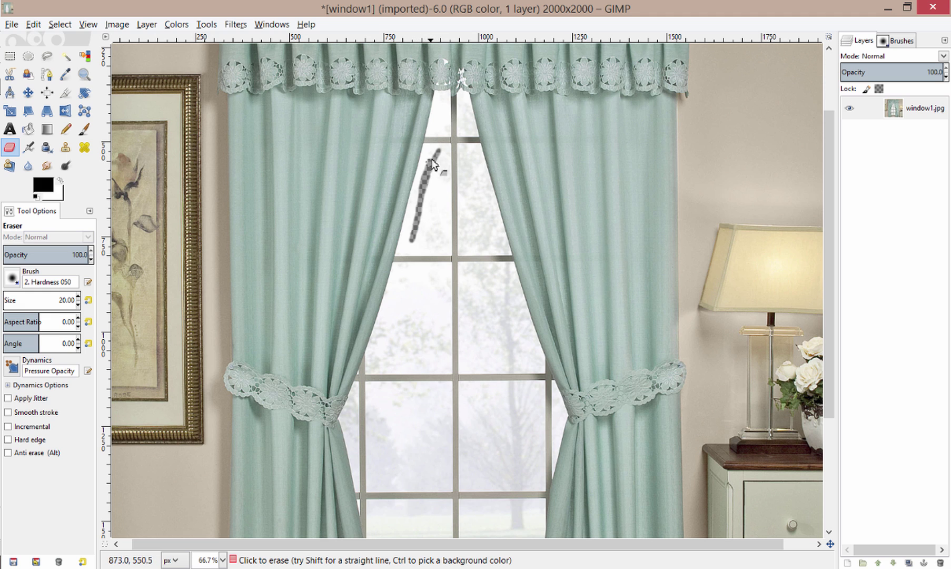
{"action": "mouse_move", "coordinate": [432, 164]}
{"action": "left_mouse_down"}
{"action": "mouse_move", "coordinate": [425, 245]}
{"action": "mouse_move", "coordinate": [426, 168]}
{"action": "mouse_move", "coordinate": [429, 237]}
{"action": "mouse_move", "coordinate": [429, 171]}
{"action": "mouse_move", "coordinate": [438, 233]}
{"action": "left_mouse_up"}
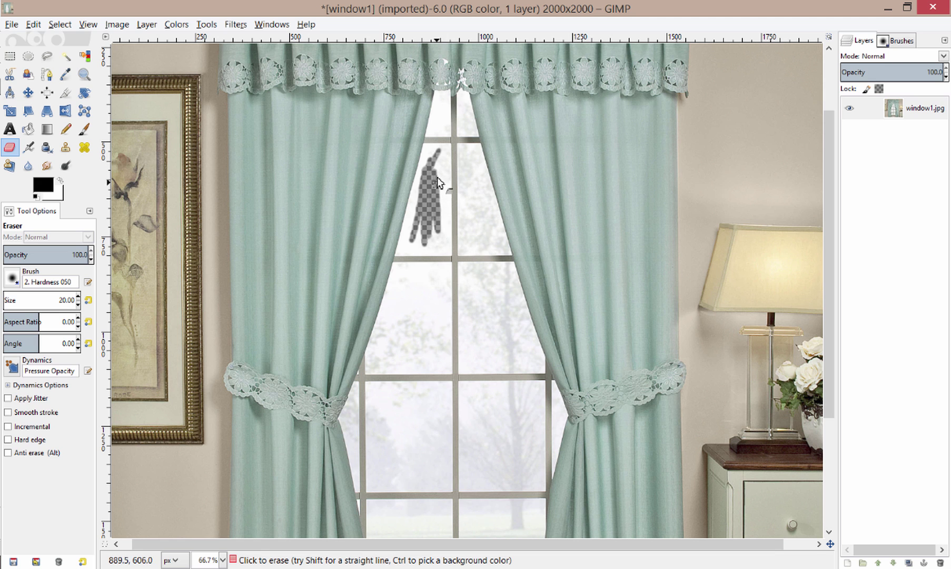
{"action": "scroll", "coordinate": [461, 178], "scroll_direction": "down", "scroll_amount": 3, "text": "ctrl"}
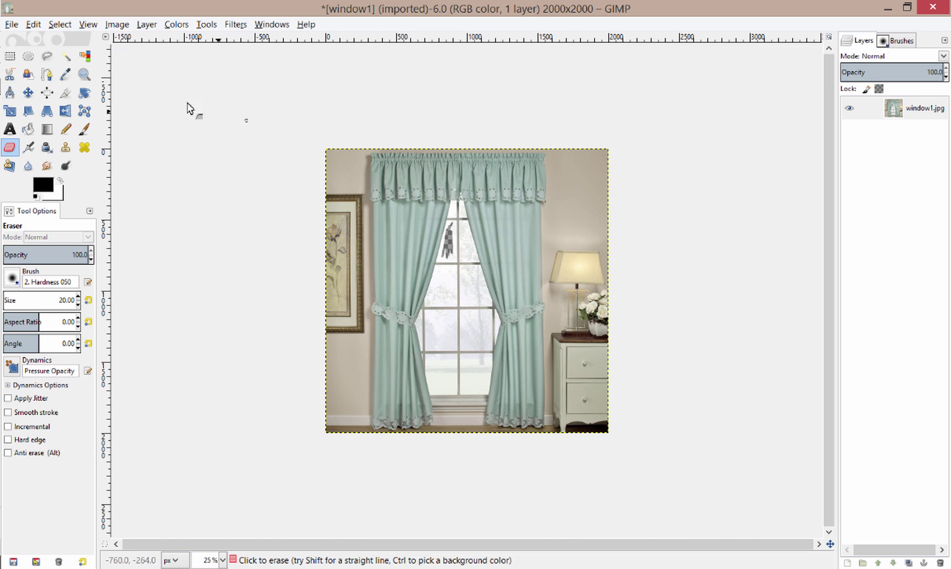
- Shift the image layer around with the Move tool, then undo the moves to restore its position
{"action": "left_click", "coordinate": [28, 93]}
{"action": "left_click_drag", "start_coordinate": [410, 200], "coordinate": [459, 256]}
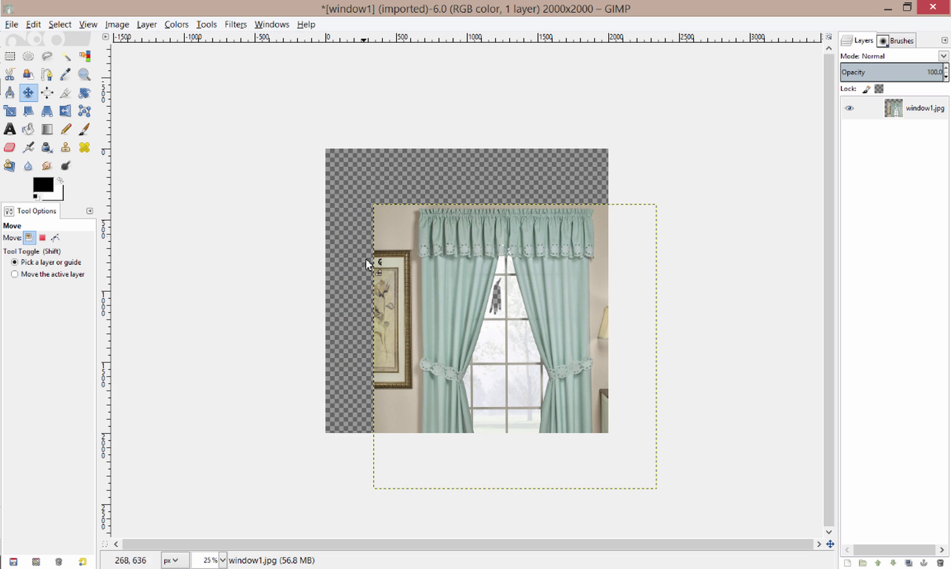
{"action": "left_click_drag", "start_coordinate": [436, 247], "coordinate": [387, 199]}
{"action": "scroll", "coordinate": [431, 240], "scroll_direction": "up", "scroll_amount": 3}
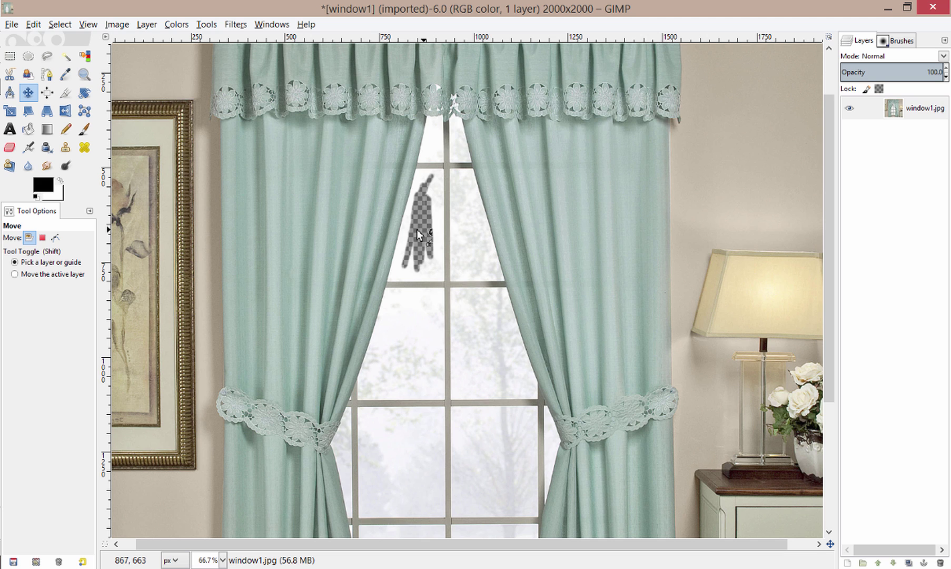
{"action": "left_click_drag", "start_coordinate": [452, 234], "coordinate": [462, 234]}
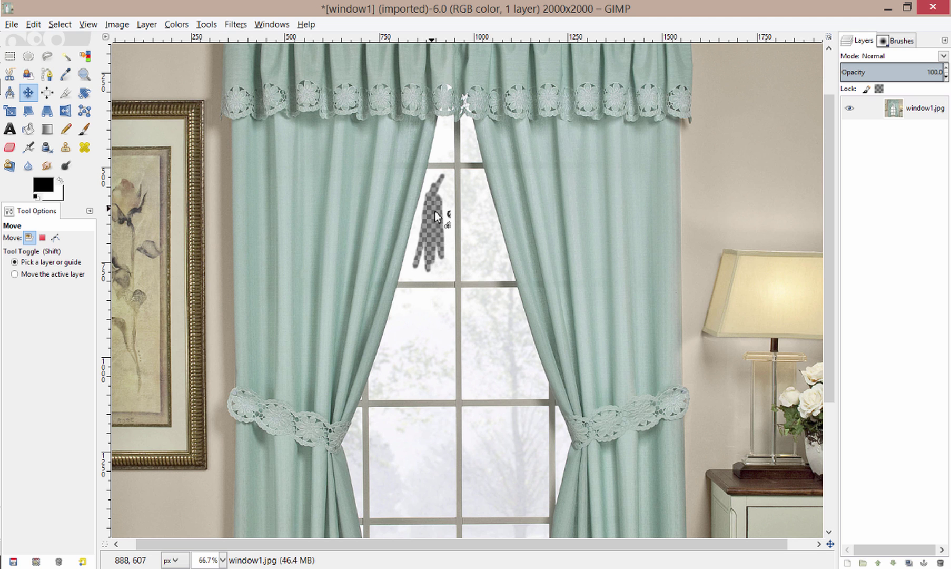
{"action": "scroll", "coordinate": [442, 217], "scroll_direction": "down", "scroll_amount": 2}
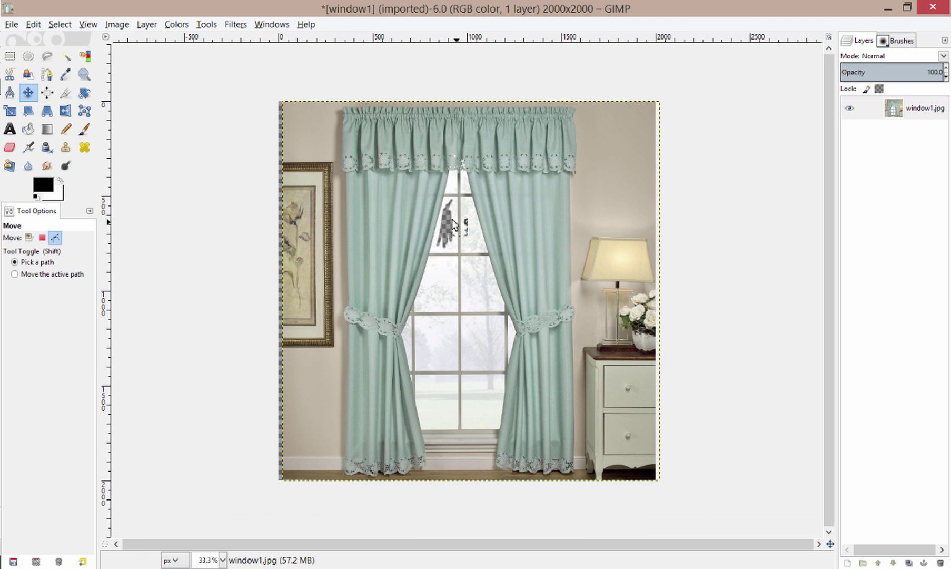
{"action": "key", "text": "ctrl+z"}
{"action": "key", "text": "ctrl+z"}
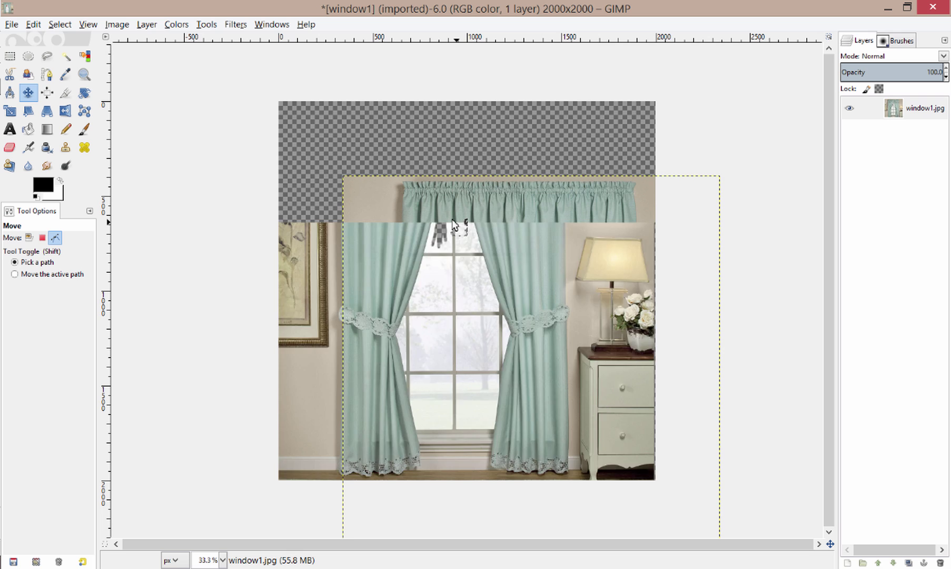
{"action": "key", "text": "ctrl+z"}
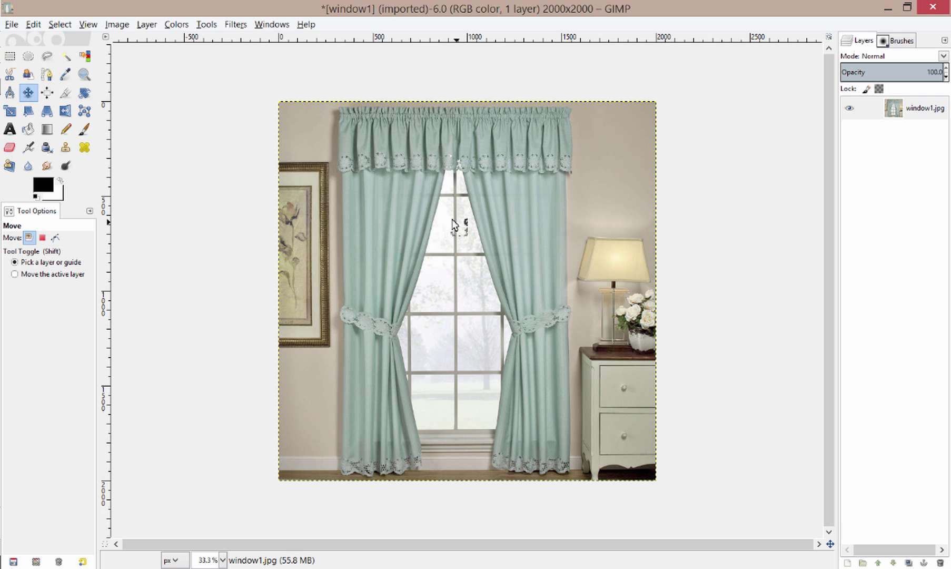
- Zoom to 150% on the window panes between the curtains
{"action": "scroll", "coordinate": [453, 224], "scroll_direction": "up", "scroll_amount": 3}
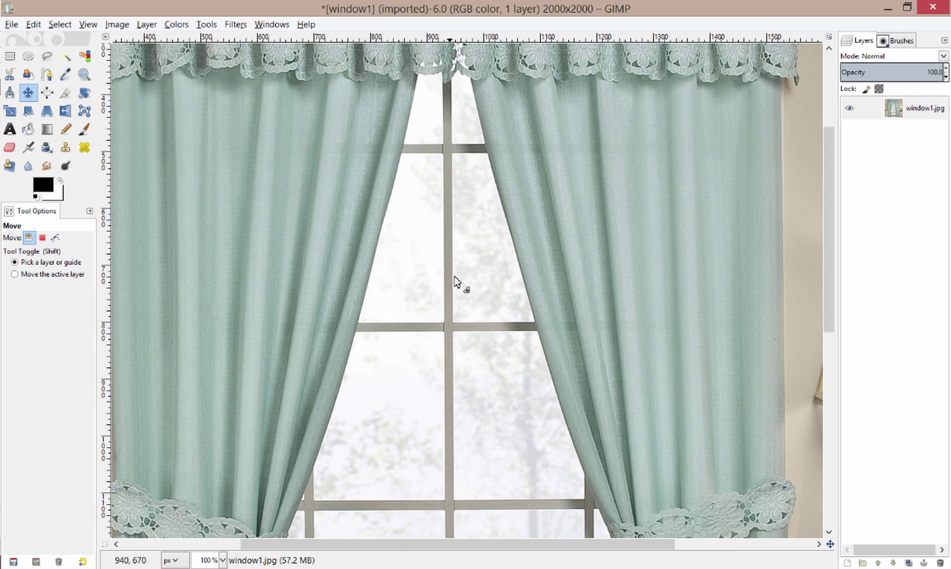
{"action": "scroll", "coordinate": [490, 192], "scroll_direction": "down", "scroll_amount": 3}
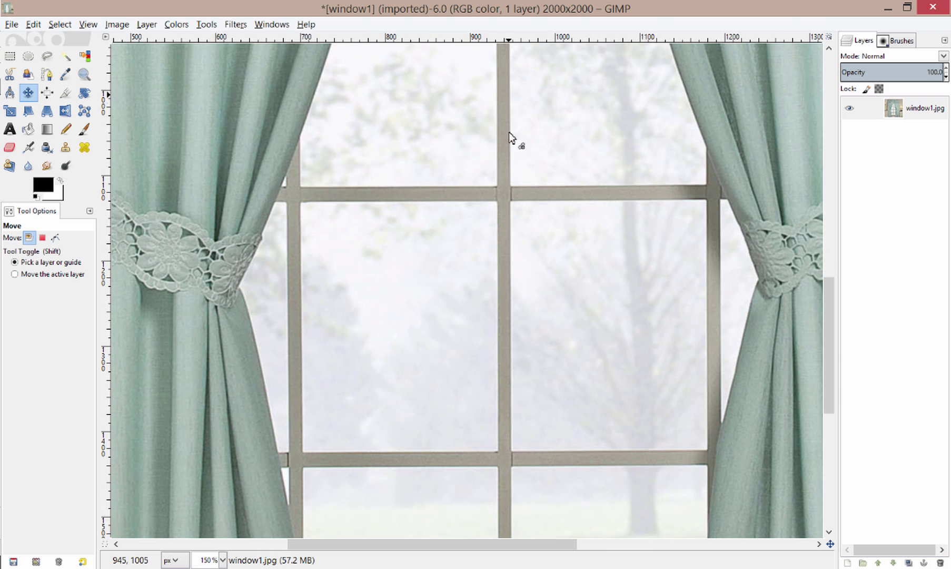
{"action": "scroll", "coordinate": [512, 140], "scroll_direction": "up", "scroll_amount": 1}
{"action": "scroll", "coordinate": [528, 214], "scroll_direction": "down", "scroll_amount": 1}
{"action": "scroll", "coordinate": [323, 241], "scroll_direction": "left", "scroll_amount": 1}
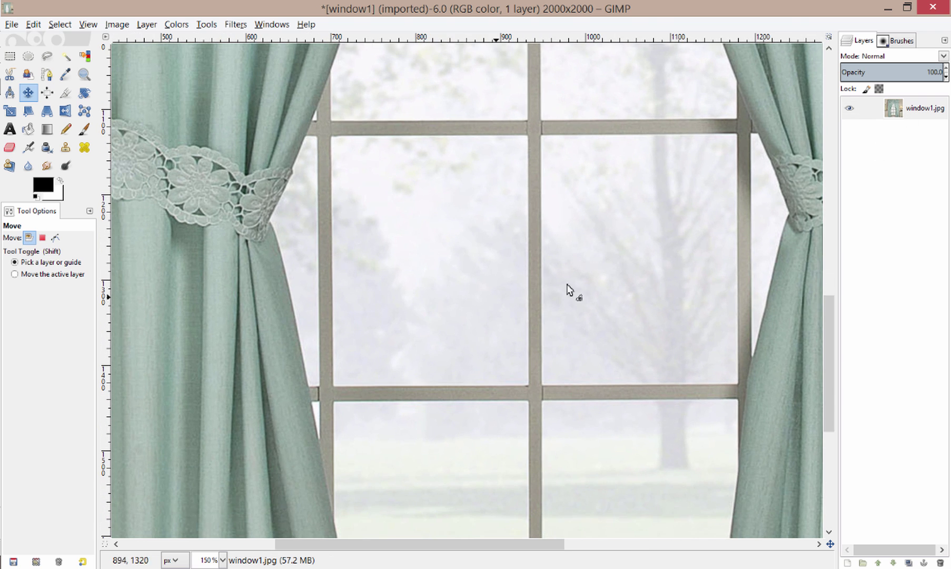
{"action": "left_click_drag", "start_coordinate": [522, 238], "coordinate": [531, 222]}
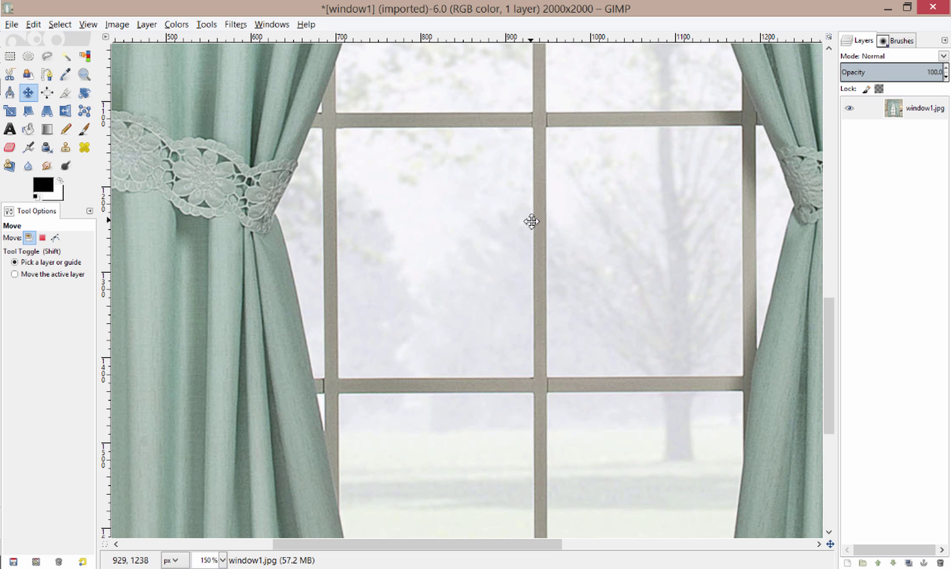
- Select the pane left of the central mullion with a 15 px feathered rectangle and clear it
{"action": "left_click", "coordinate": [9, 56]}
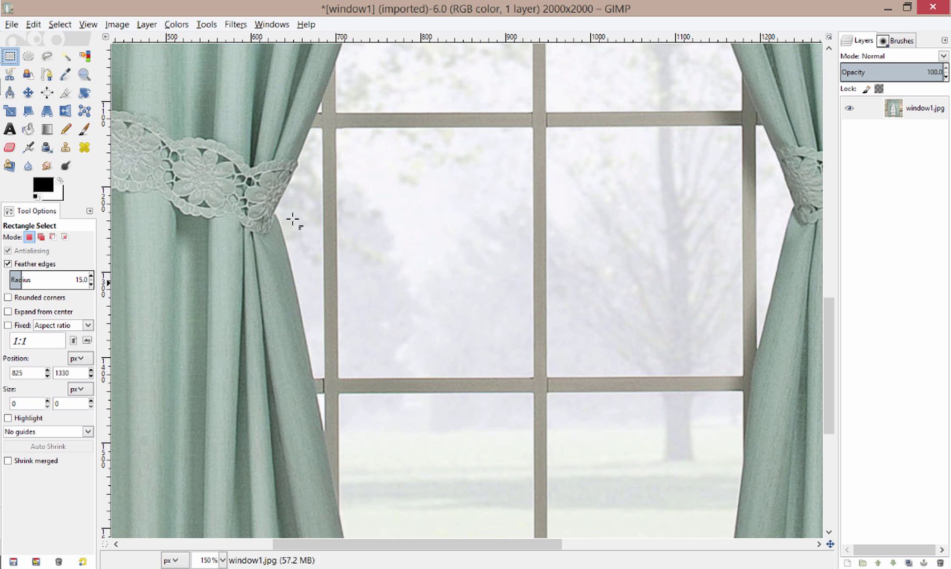
{"action": "left_click_drag", "start_coordinate": [337, 127], "coordinate": [535, 380]}
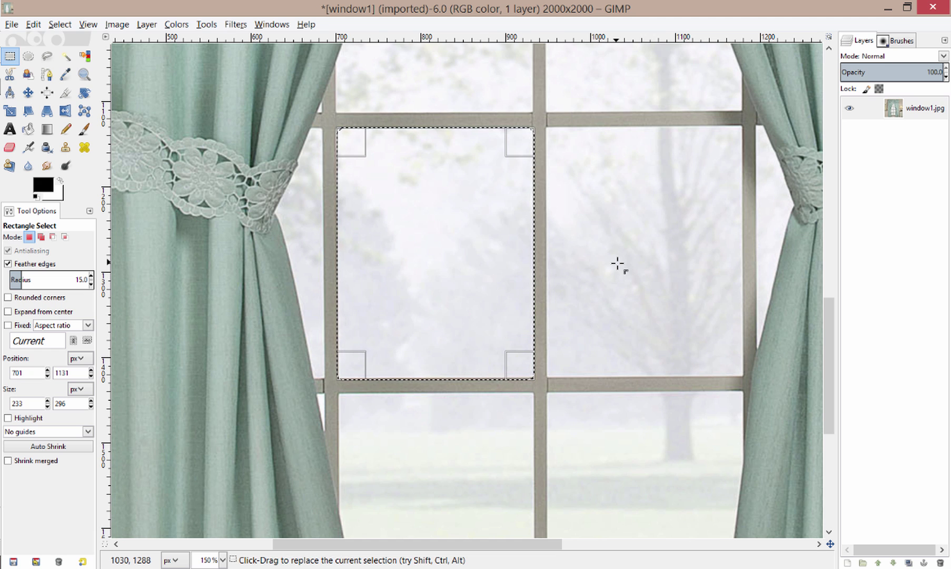
{"action": "key", "text": "Delete"}
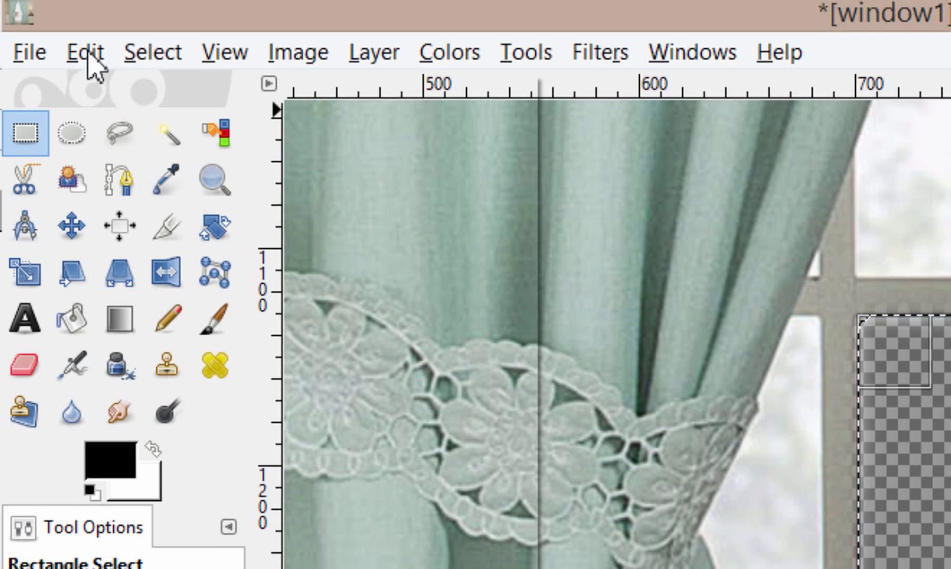
{"action": "left_click", "coordinate": [85, 62]}
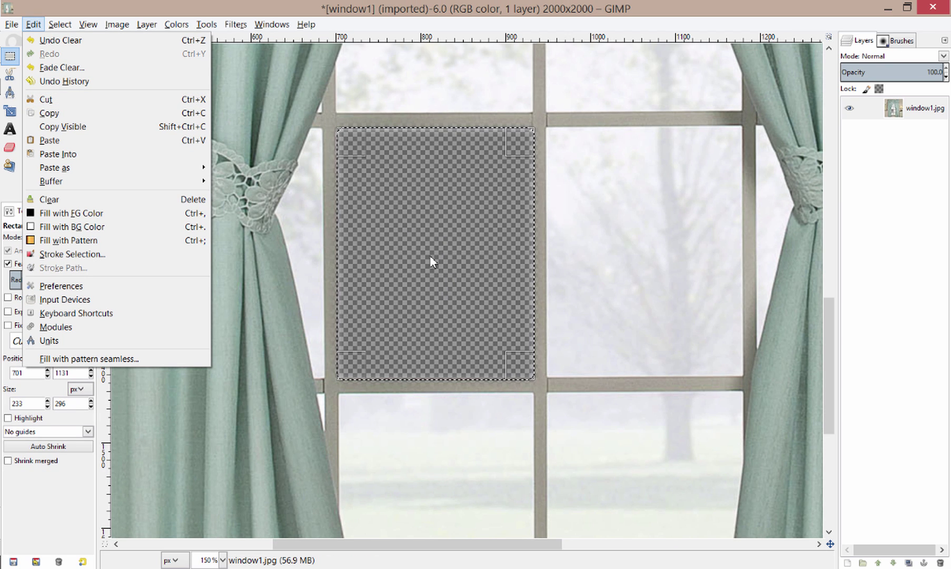
{"action": "left_click", "coordinate": [414, 225]}
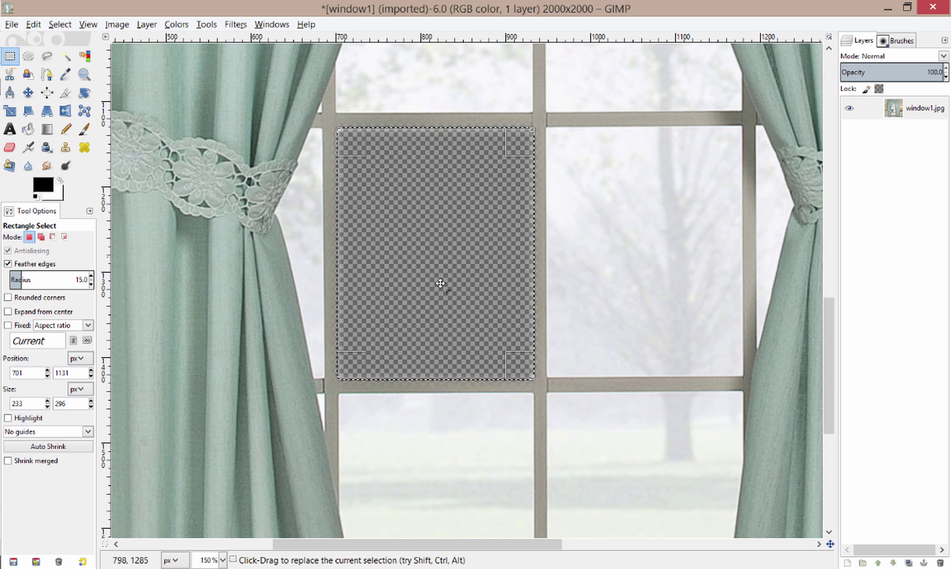
- Show subtract mode with a strip at the selection's top, then zoom in on the soft edge
{"action": "key", "text": "ctrl"}
{"action": "left_click_drag", "start_coordinate": [379, 127], "coordinate": [492, 156]}
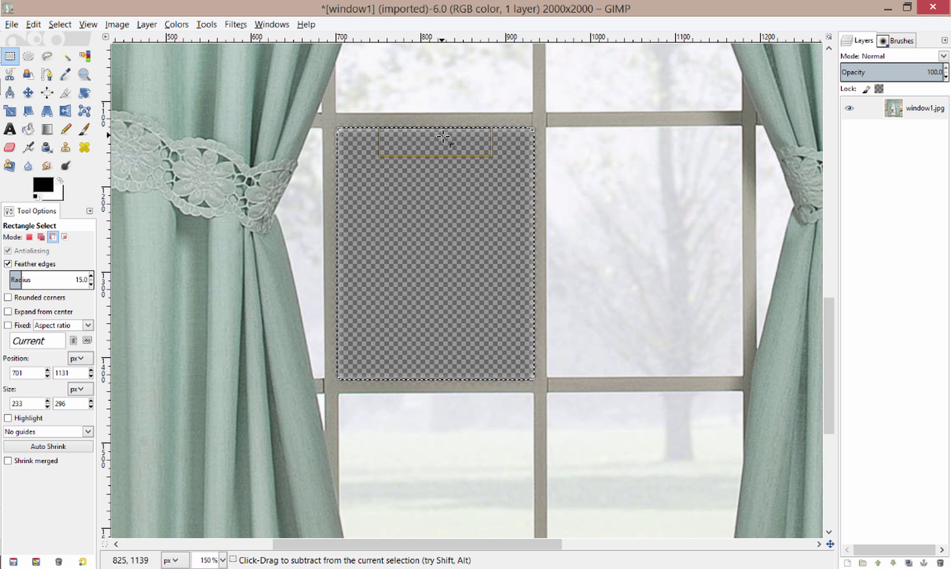
{"action": "scroll", "coordinate": [434, 135], "scroll_direction": "up", "scroll_amount": 5}
{"action": "scroll", "coordinate": [430, 238], "scroll_direction": "up", "scroll_amount": 1}
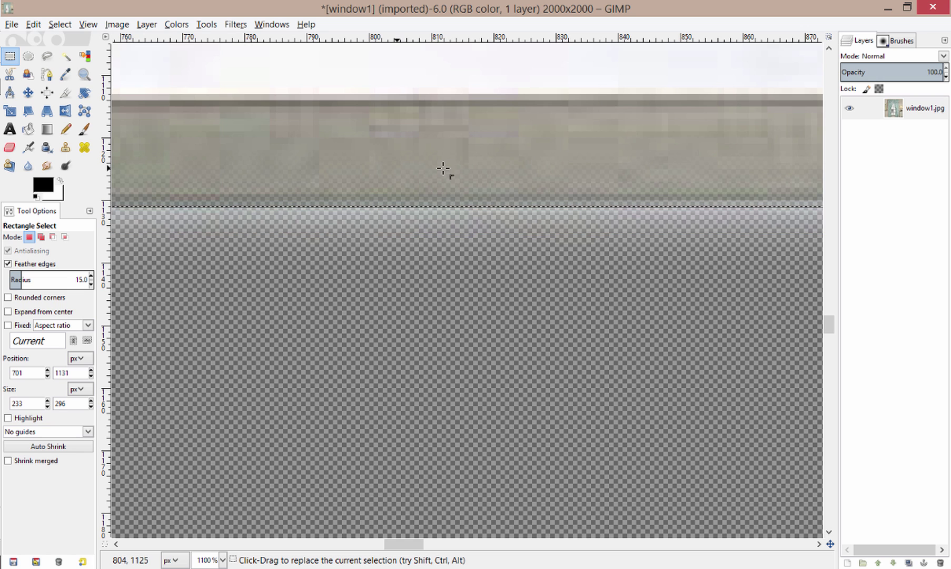
{"action": "scroll", "coordinate": [466, 216], "scroll_direction": "up", "scroll_amount": 3}
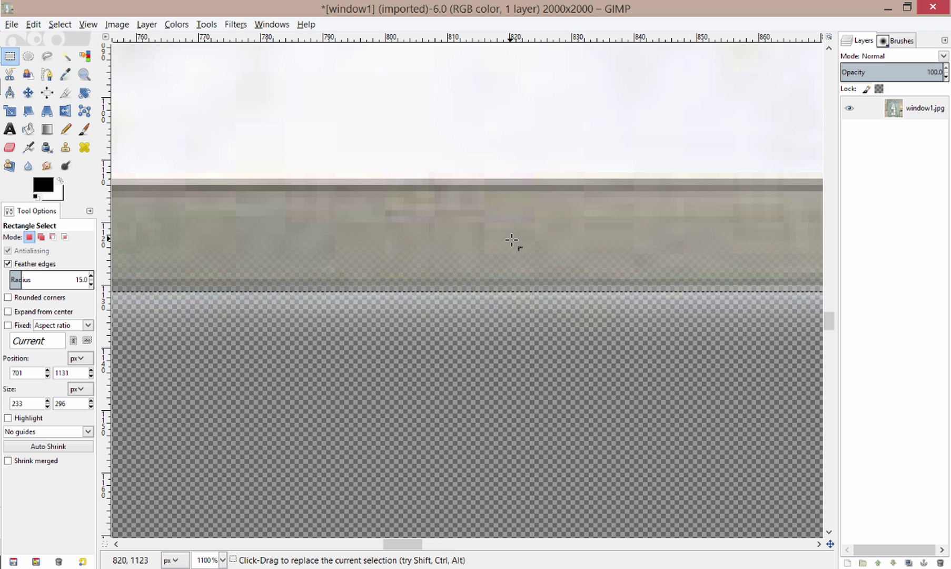
{"action": "scroll", "coordinate": [508, 221], "scroll_direction": "down", "scroll_amount": 3}
{"action": "scroll", "coordinate": [500, 200], "scroll_direction": "up", "scroll_amount": 1, "text": "ctrl"}
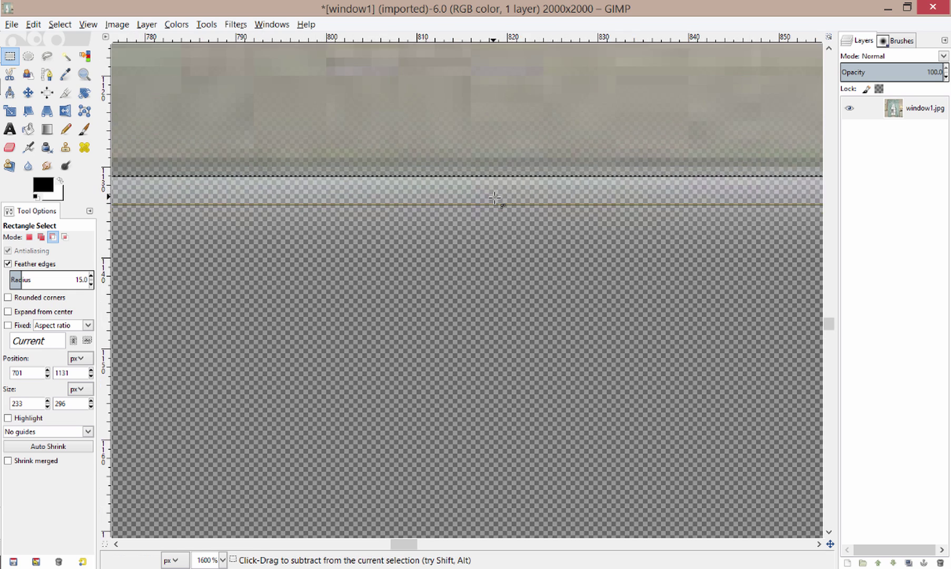
{"action": "scroll", "coordinate": [495, 197], "scroll_direction": "down", "scroll_amount": 1, "text": "ctrl"}
{"action": "scroll", "coordinate": [490, 211], "scroll_direction": "up", "scroll_amount": 1}
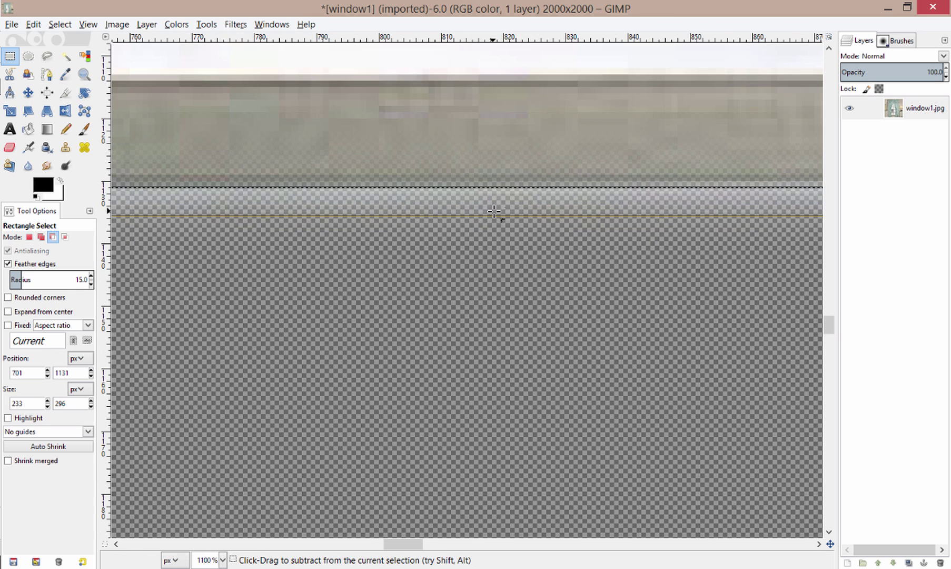
{"action": "scroll", "coordinate": [479, 213], "scroll_direction": "down", "scroll_amount": 1}
{"action": "scroll", "coordinate": [471, 214], "scroll_direction": "up", "scroll_amount": 2}
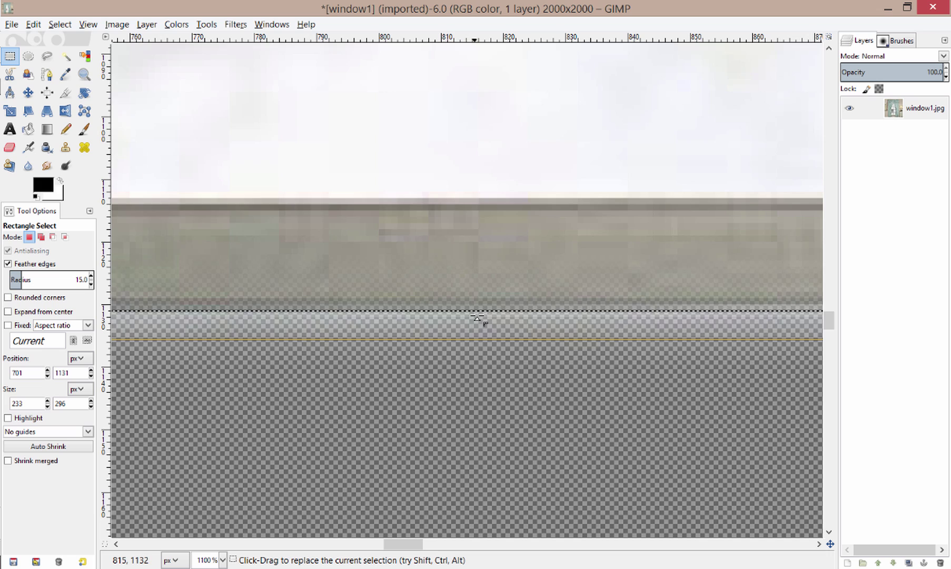
{"action": "scroll", "coordinate": [477, 317], "scroll_direction": "down", "scroll_amount": 2}
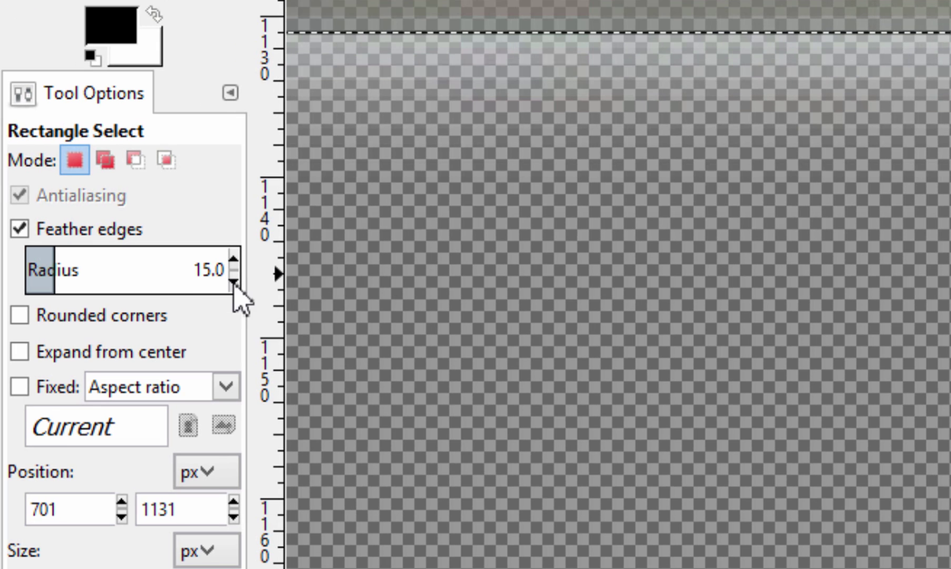
- Lower the rectangle selection's feather radius from 15.0 down to 2.0
{"action": "left_click", "coordinate": [233, 283]}
{"action": "left_click", "coordinate": [233, 283]}
{"action": "left_click", "coordinate": [233, 283]}
{"action": "left_click", "coordinate": [233, 283]}
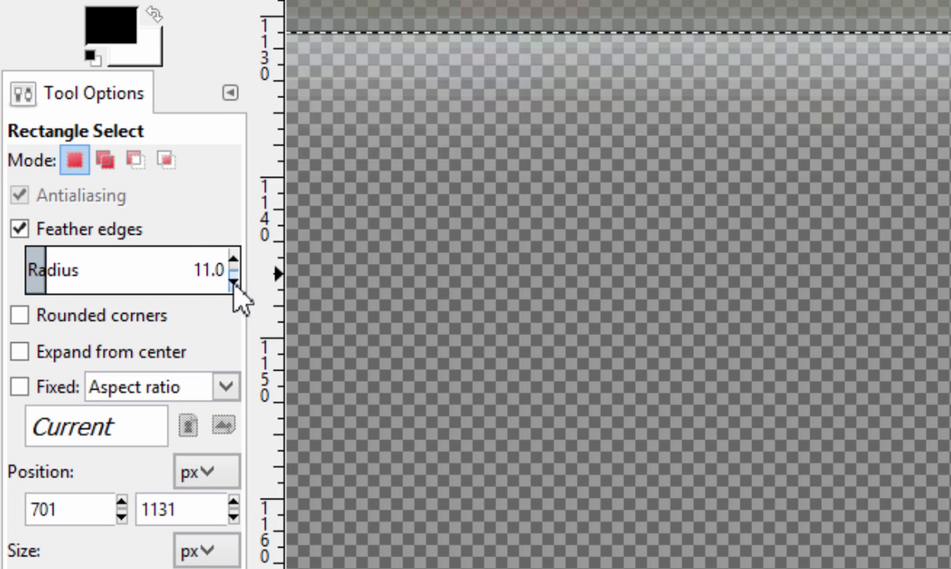
{"action": "left_click", "coordinate": [233, 283]}
{"action": "left_click", "coordinate": [233, 284]}
{"action": "left_click", "coordinate": [233, 283]}
{"action": "left_click", "coordinate": [233, 283]}
{"action": "left_click", "coordinate": [233, 284]}
{"action": "left_click", "coordinate": [233, 283]}
{"action": "left_click", "coordinate": [232, 283]}
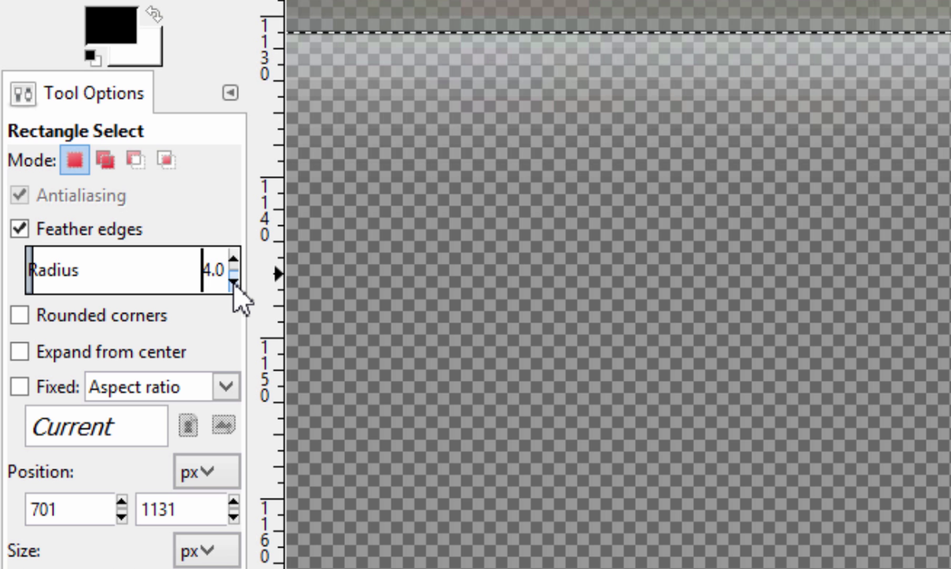
{"action": "left_click", "coordinate": [233, 284]}
{"action": "left_click", "coordinate": [233, 283]}
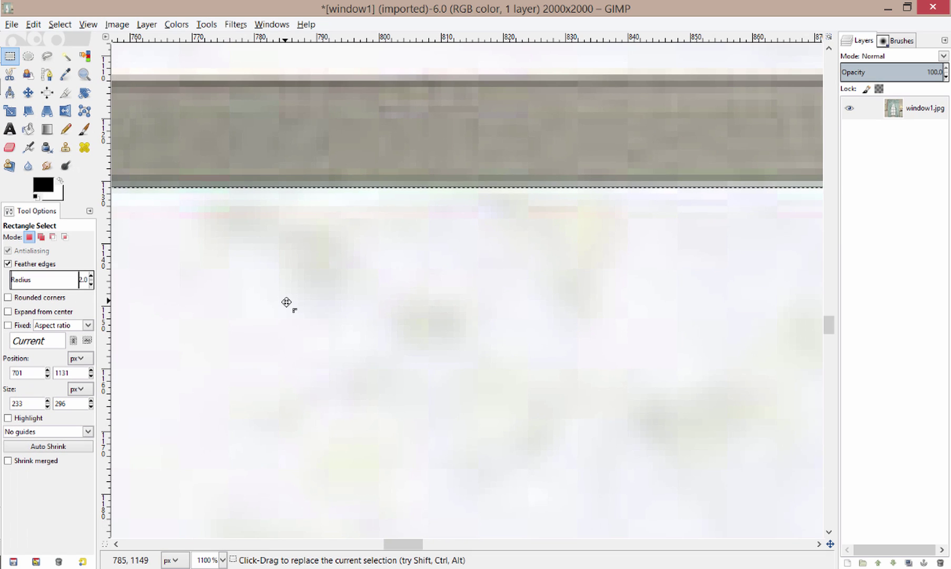
- Deselect and draw a new, sharper-edged rectangle selection over the window pane
{"action": "scroll", "coordinate": [342, 303], "scroll_direction": "down", "scroll_amount": 4}
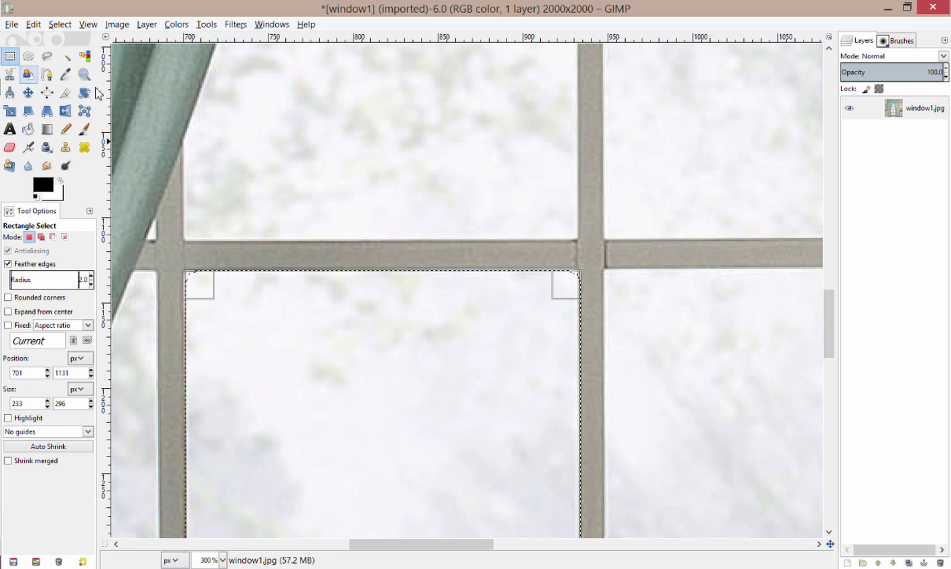
{"action": "left_click", "coordinate": [332, 145]}
{"action": "scroll", "coordinate": [334, 146], "scroll_direction": "down", "scroll_amount": 3}
{"action": "scroll", "coordinate": [410, 111], "scroll_direction": "left", "scroll_amount": 3}
{"action": "scroll", "coordinate": [507, 106], "scroll_direction": "down", "scroll_amount": 1}
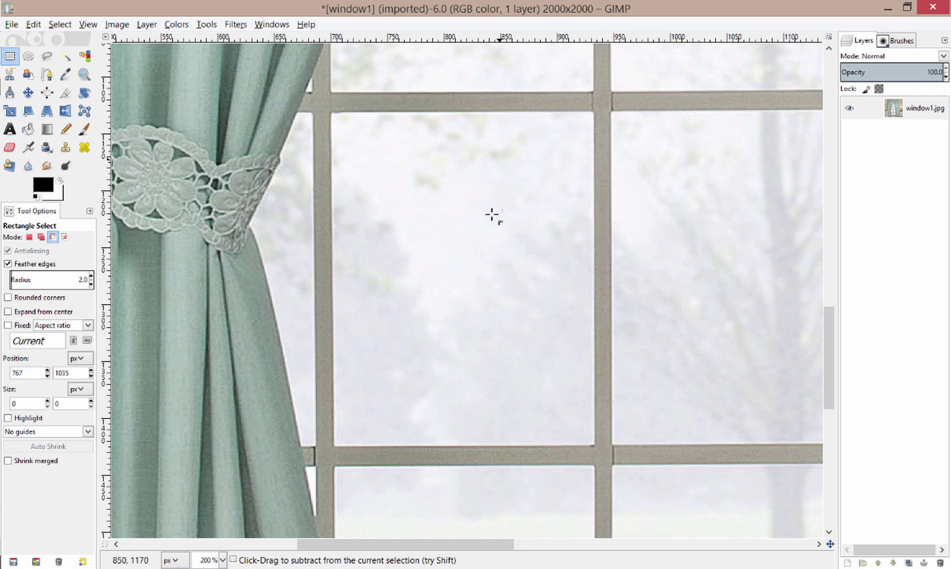
{"action": "scroll", "coordinate": [342, 183], "scroll_direction": "up", "scroll_amount": 2}
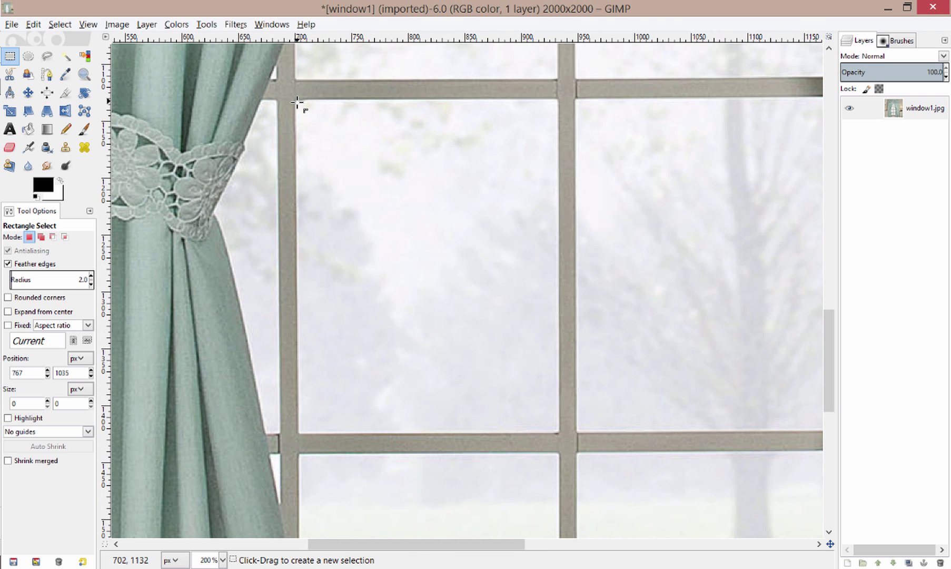
{"action": "left_click_drag", "start_coordinate": [297, 102], "coordinate": [562, 435]}
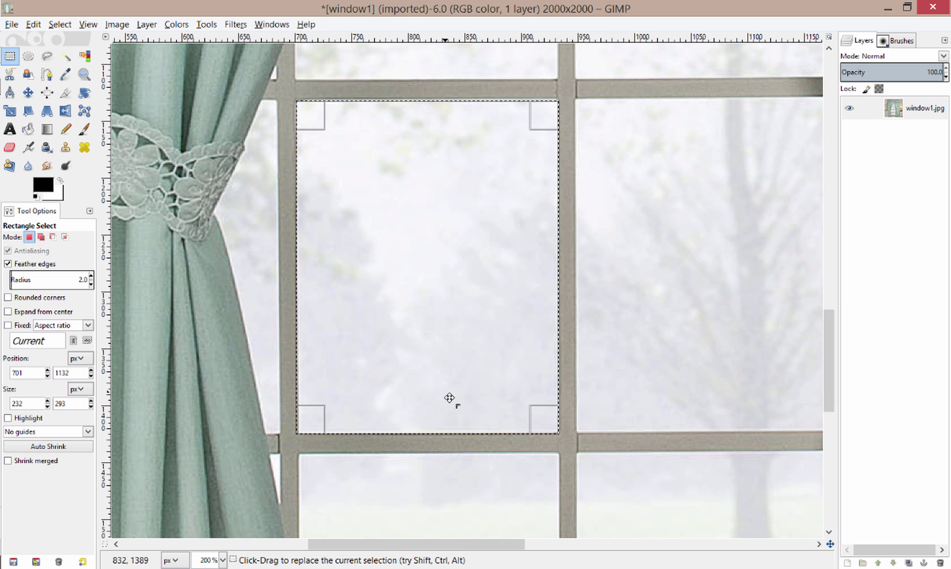
- Clear the newly selected pane to transparency and inspect the result
{"action": "scroll", "coordinate": [397, 150], "scroll_direction": "up", "scroll_amount": 1}
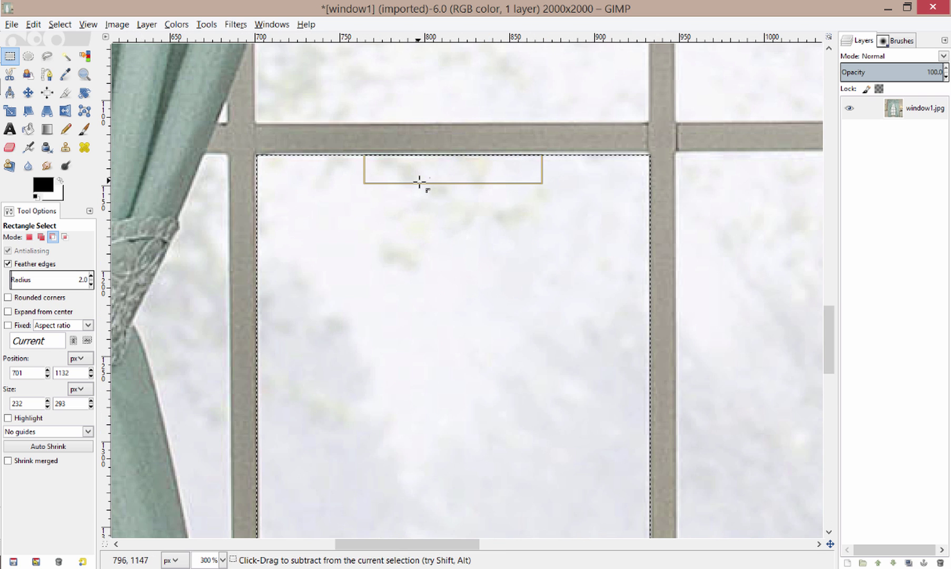
{"action": "key", "text": "Delete"}
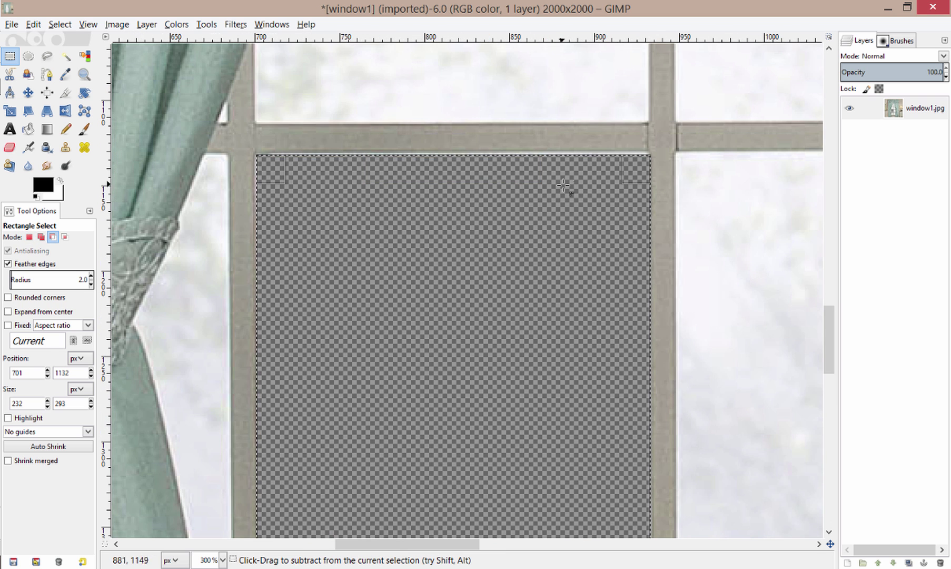
{"action": "scroll", "coordinate": [562, 187], "scroll_direction": "up", "scroll_amount": 5}
{"action": "scroll", "coordinate": [500, 156], "scroll_direction": "up", "scroll_amount": 1}
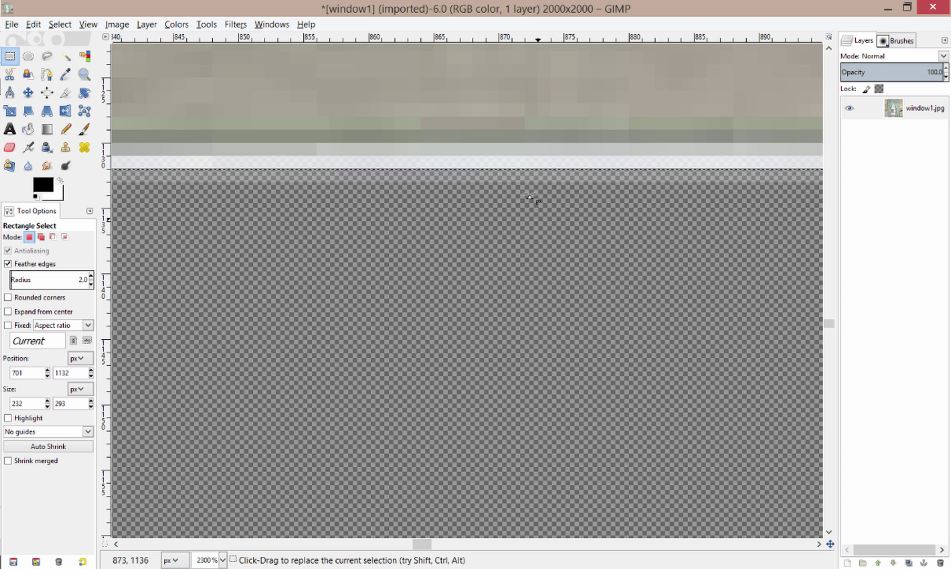
{"action": "scroll", "coordinate": [304, 206], "scroll_direction": "left", "scroll_amount": 5}
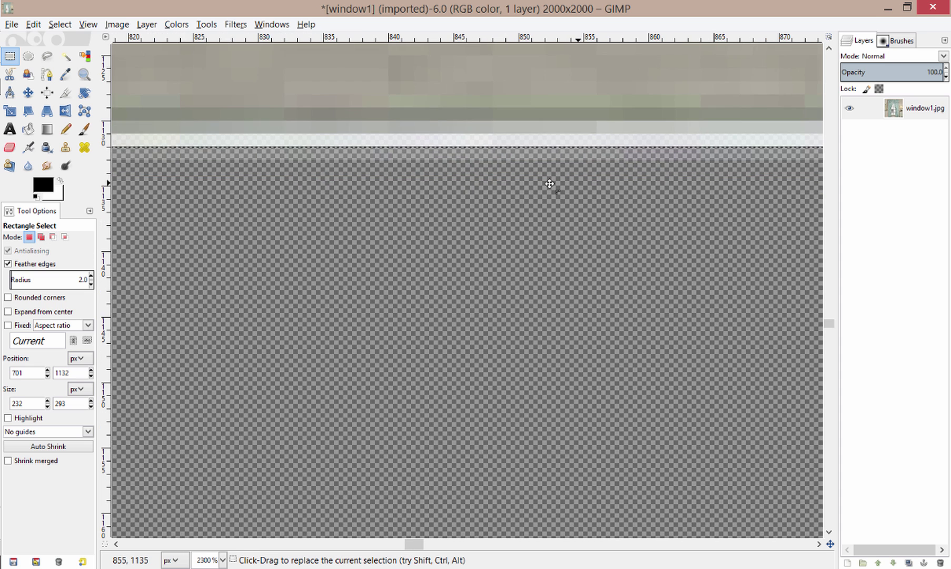
{"action": "scroll", "coordinate": [365, 182], "scroll_direction": "down", "scroll_amount": 3, "text": "ctrl"}
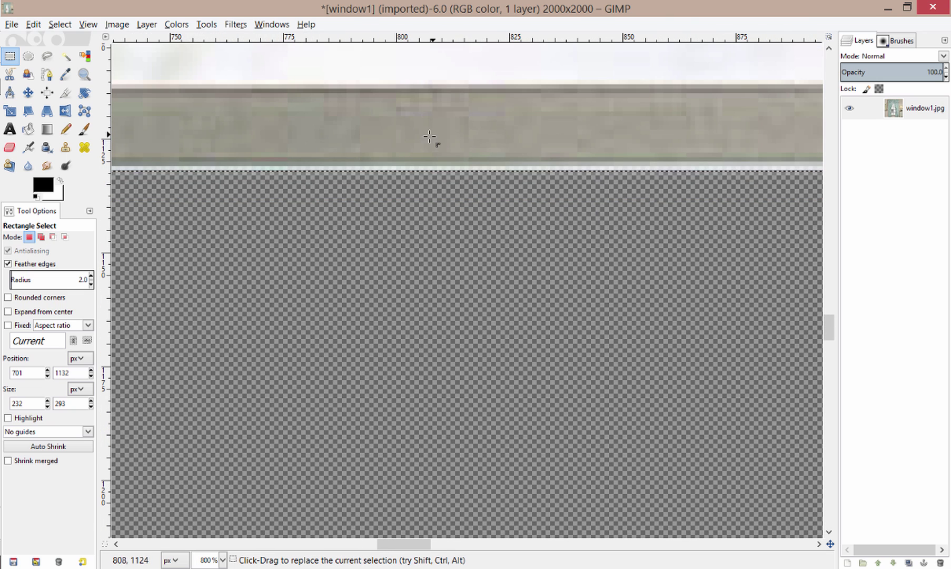
{"action": "scroll", "coordinate": [473, 267], "scroll_direction": "down", "scroll_amount": 4, "text": "ctrl"}
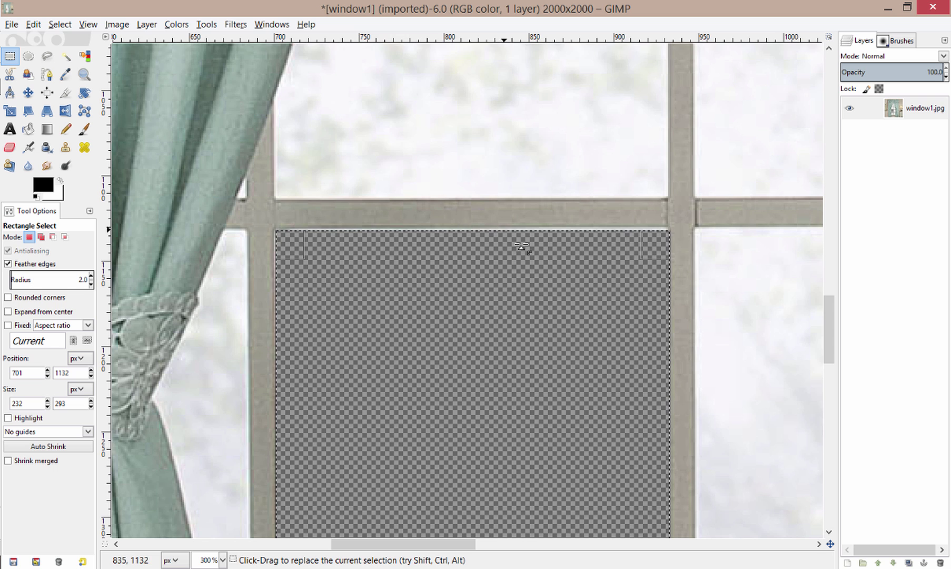
{"action": "scroll", "coordinate": [503, 128], "scroll_direction": "down", "scroll_amount": 2}
{"action": "scroll", "coordinate": [453, 240], "scroll_direction": "down", "scroll_amount": 3}
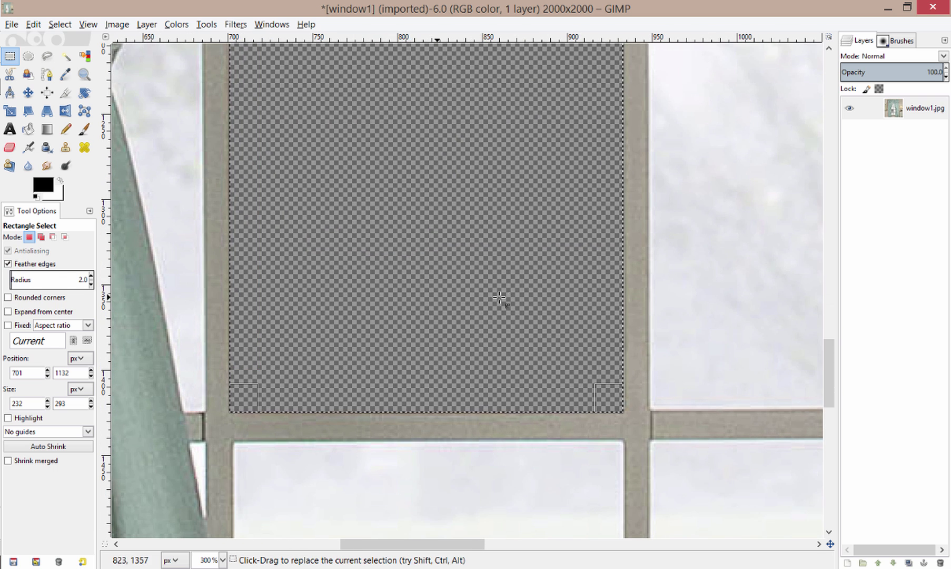
{"action": "scroll", "coordinate": [495, 301], "scroll_direction": "up", "scroll_amount": 1, "text": "ctrl"}
{"action": "scroll", "coordinate": [368, 339], "scroll_direction": "down", "scroll_amount": 3}
{"action": "scroll", "coordinate": [367, 340], "scroll_direction": "left", "scroll_amount": 2}
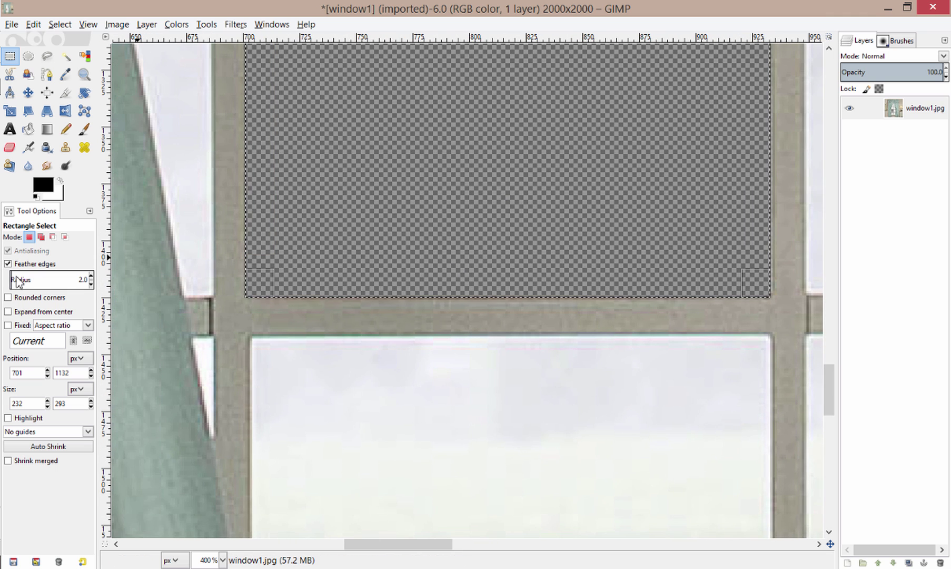
- Undo the pane clearing to bring back the sky, and drop the selection
{"action": "left_click_drag", "start_coordinate": [727, 269], "coordinate": [287, 297]}
{"action": "key", "text": "ctrl+z"}
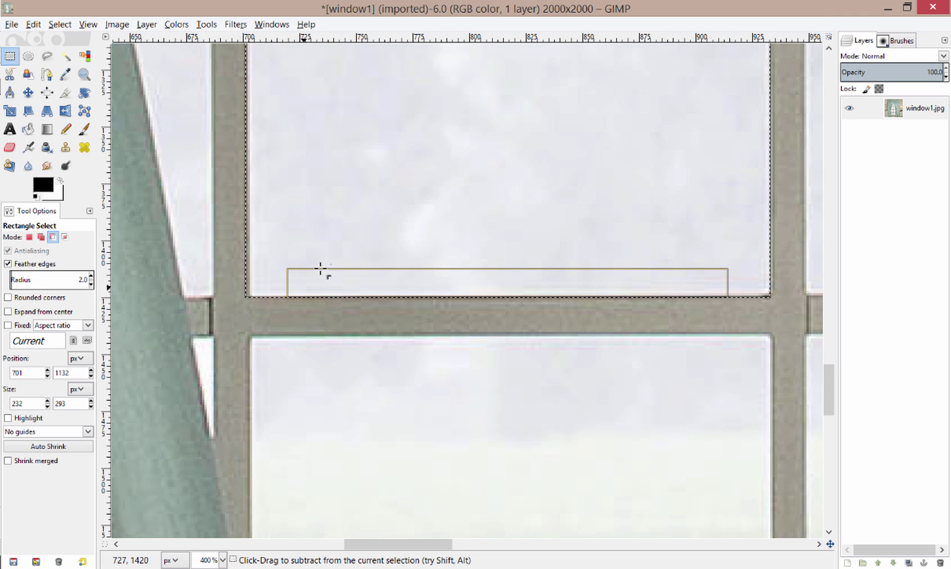
{"action": "left_click", "coordinate": [505, 348]}
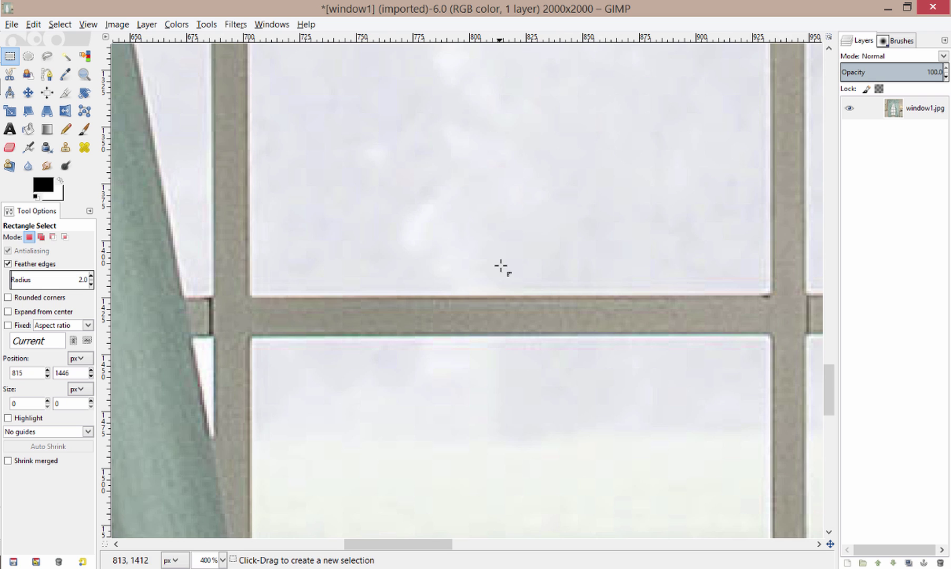
{"action": "scroll", "coordinate": [501, 266], "scroll_direction": "down", "scroll_amount": 1}
{"action": "scroll", "coordinate": [495, 258], "scroll_direction": "up", "scroll_amount": 8}
{"action": "key", "text": "ctrl"}
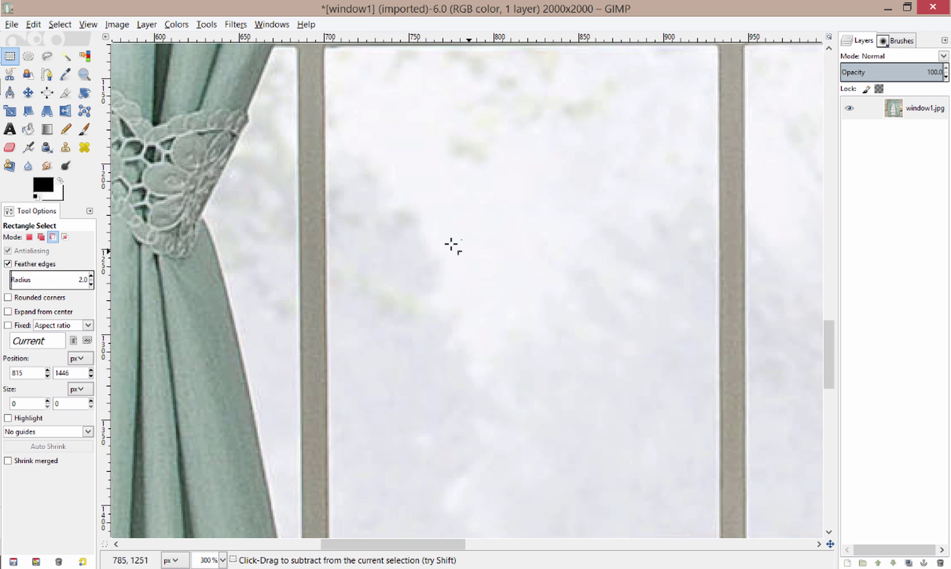
{"action": "scroll", "coordinate": [451, 245], "scroll_direction": "down", "scroll_amount": 1}
- Draw a 233×159 rectangle selection inside a central window pane, feathered at 2.0
{"action": "left_click_drag", "start_coordinate": [367, 116], "coordinate": [628, 292]}
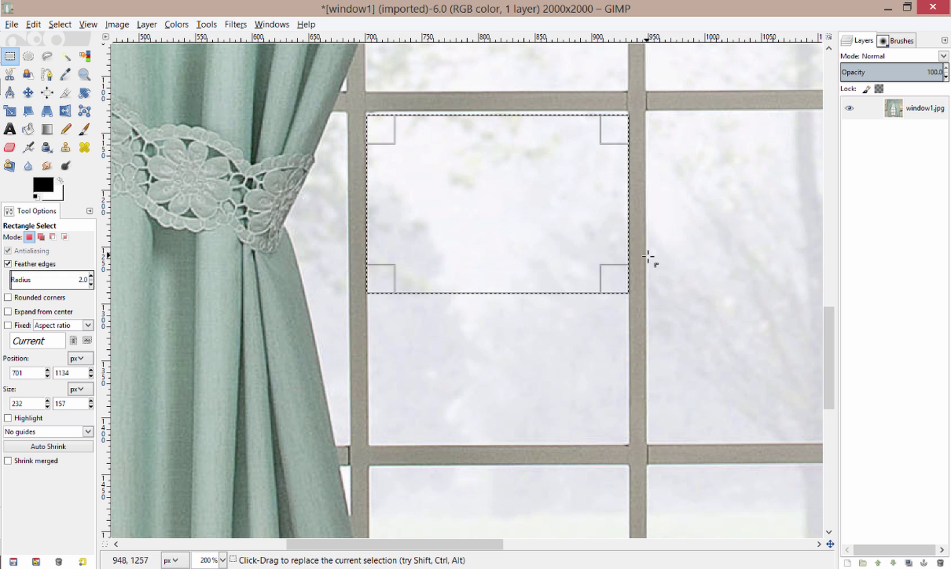
{"action": "left_click", "coordinate": [740, 207]}
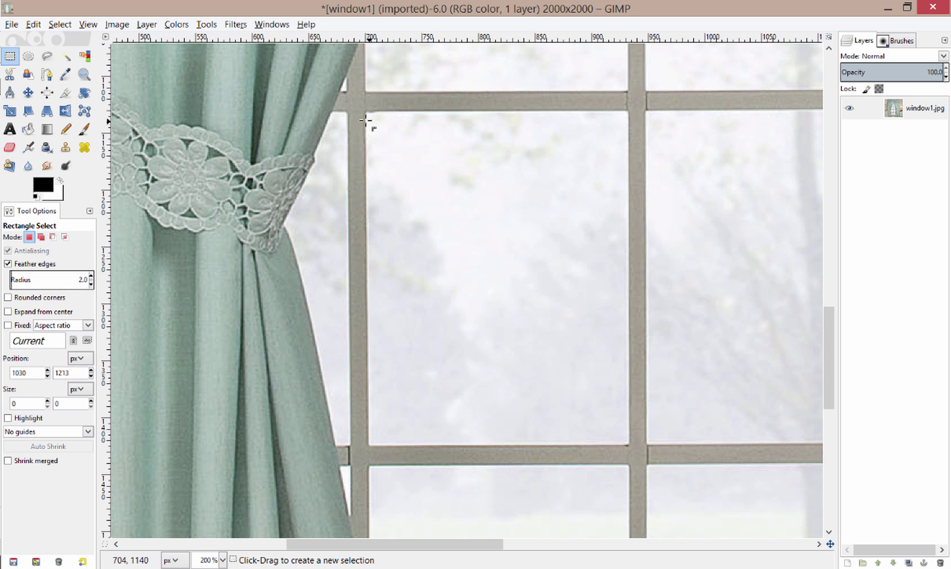
{"action": "left_click_drag", "start_coordinate": [365, 120], "coordinate": [630, 310]}
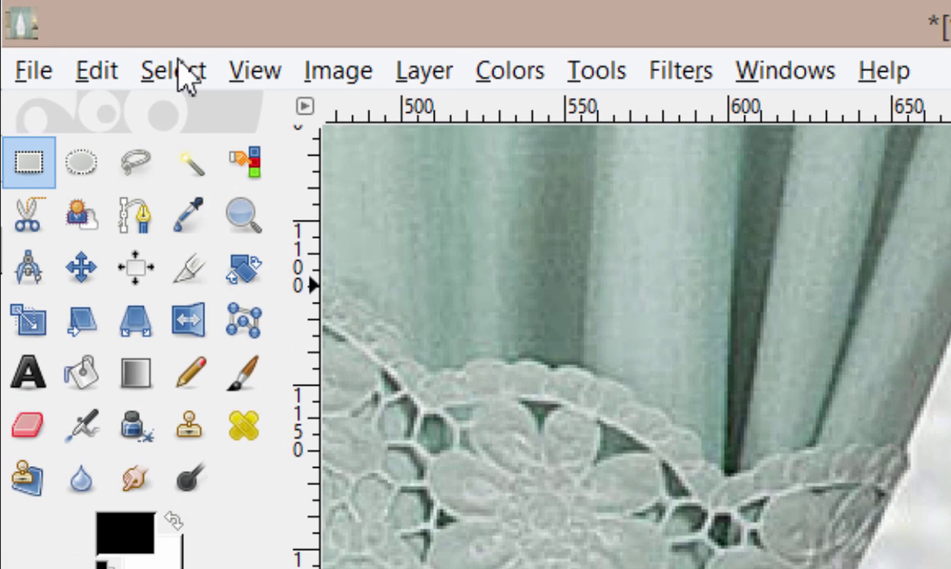
{"action": "left_click", "coordinate": [178, 62]}
{"action": "left_click", "coordinate": [196, 158]}
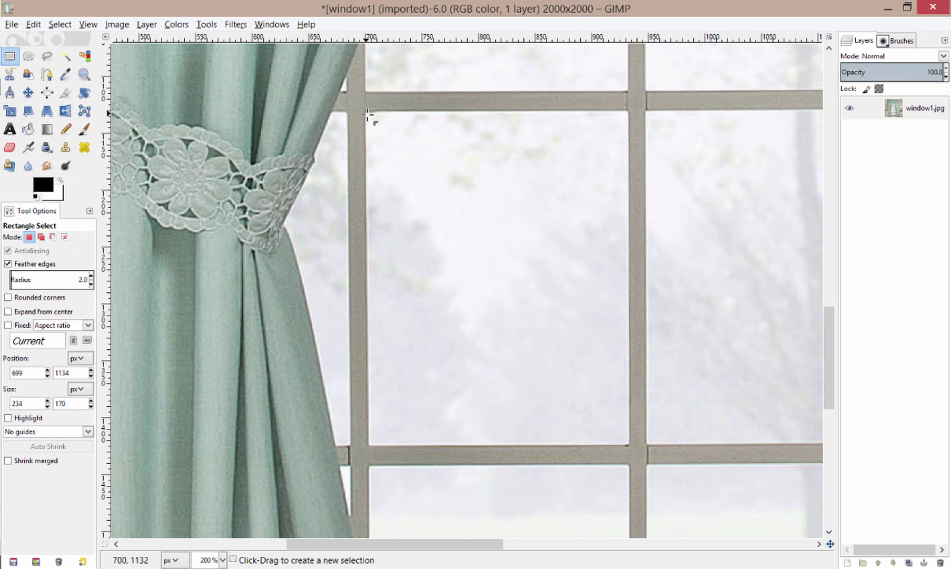
{"action": "left_click_drag", "start_coordinate": [367, 114], "coordinate": [630, 295]}
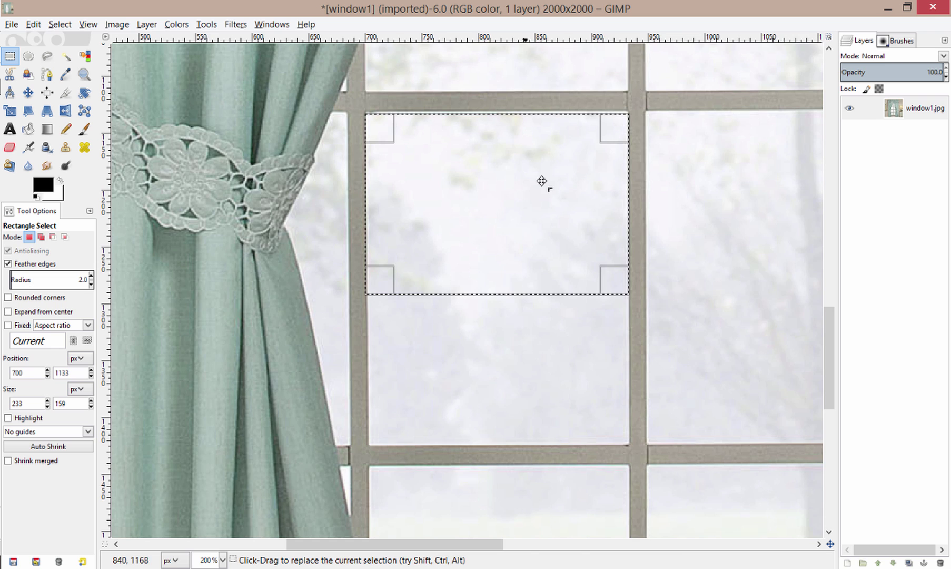
{"action": "scroll", "coordinate": [542, 181], "scroll_direction": "down", "scroll_amount": 3}
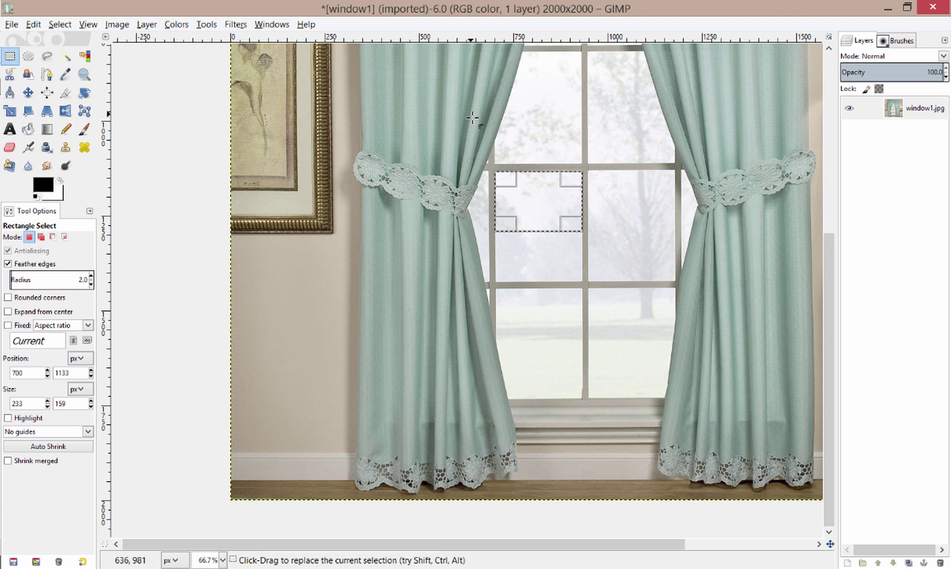
- Select a 419×403 area over the window's left panes and invert the selection
{"action": "left_click_drag", "start_coordinate": [473, 128], "coordinate": [630, 280]}
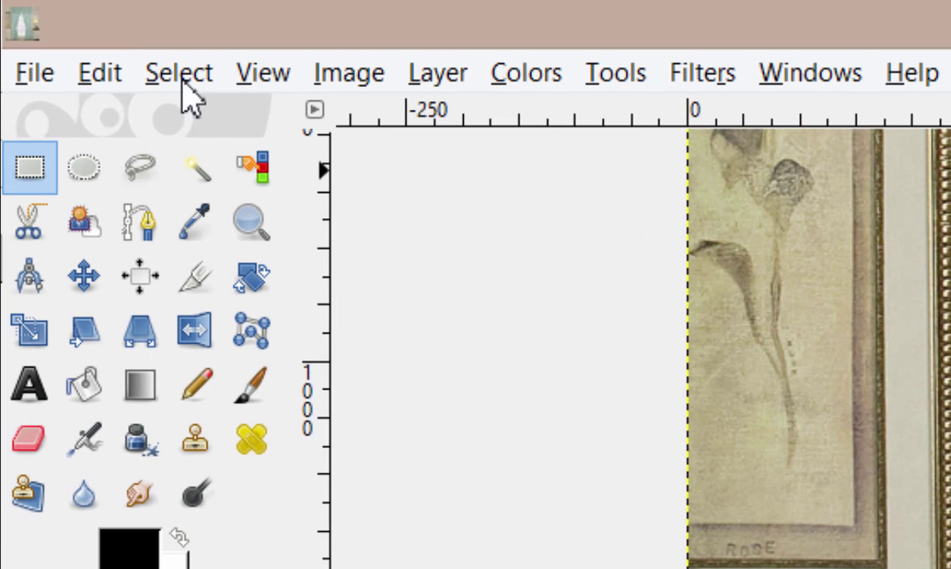
{"action": "left_click", "coordinate": [182, 79]}
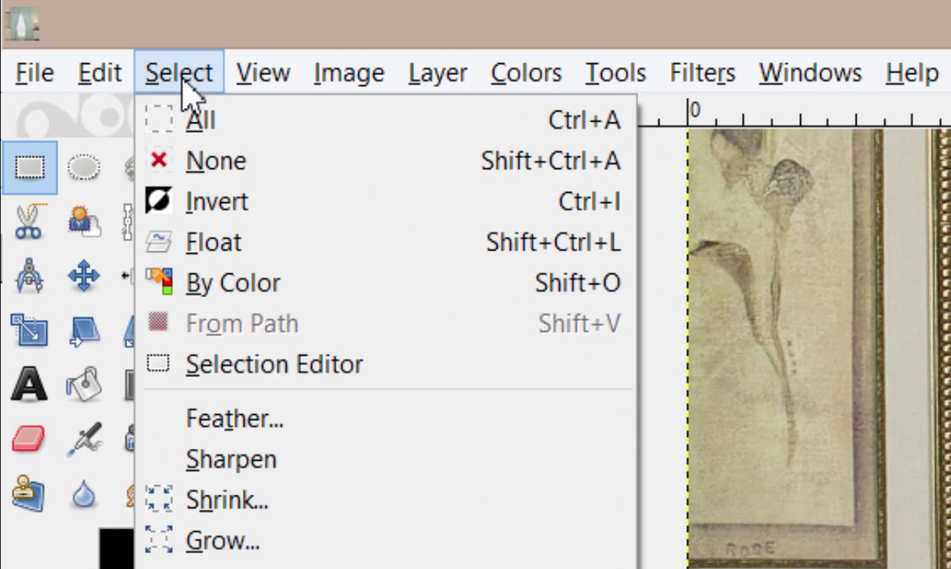
{"action": "left_click", "coordinate": [208, 213]}
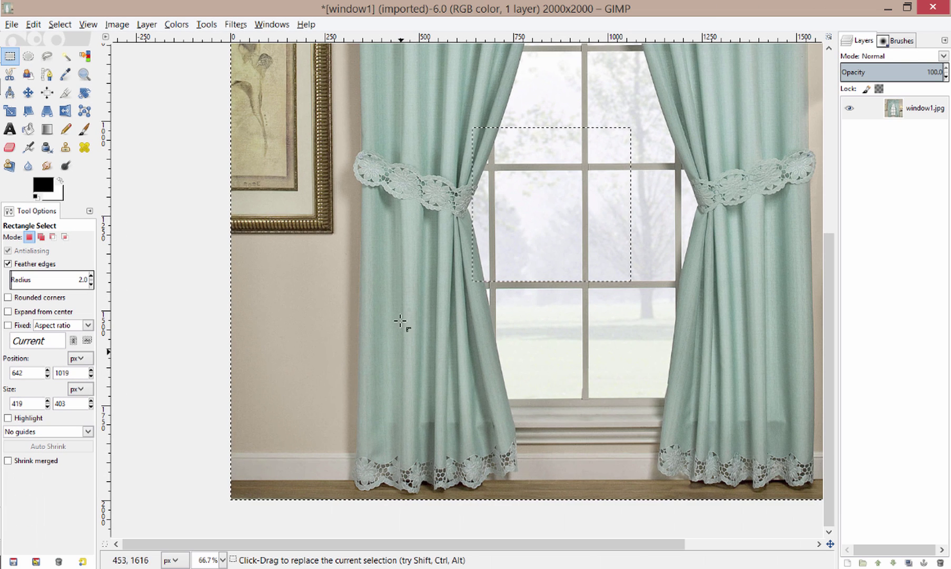
- Paint black Paintbrush strokes across the curtains outside the rectangle
{"action": "left_click", "coordinate": [84, 129]}
{"action": "left_click_drag", "start_coordinate": [279, 216], "coordinate": [416, 220]}
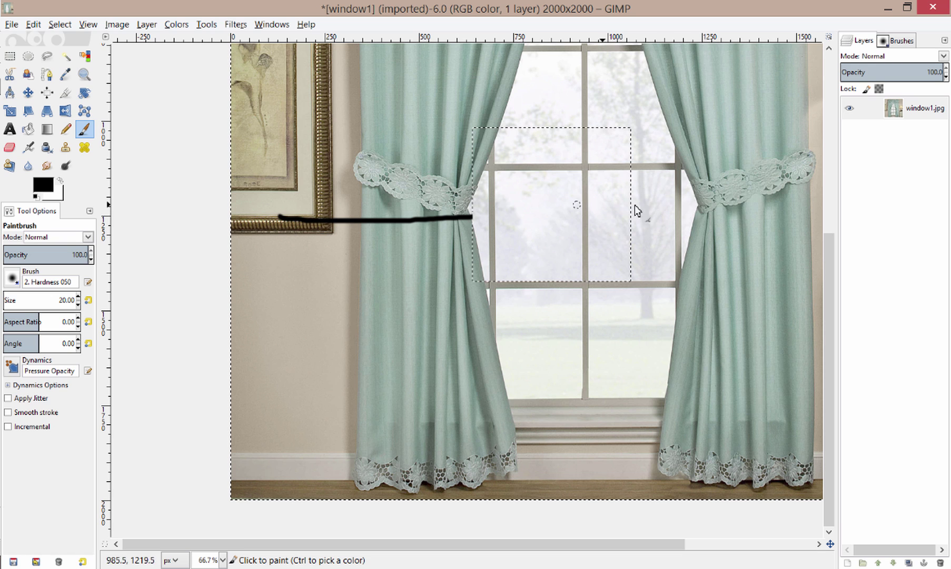
{"action": "mouse_move", "coordinate": [764, 205]}
{"action": "left_mouse_down"}
{"action": "mouse_move", "coordinate": [619, 238]}
{"action": "mouse_move", "coordinate": [327, 280]}
{"action": "mouse_move", "coordinate": [721, 257]}
{"action": "mouse_move", "coordinate": [398, 184]}
{"action": "mouse_move", "coordinate": [390, 166]}
{"action": "mouse_move", "coordinate": [656, 156]}
{"action": "mouse_move", "coordinate": [701, 139]}
{"action": "mouse_move", "coordinate": [463, 103]}
{"action": "left_mouse_up"}
{"action": "left_click_drag", "start_coordinate": [500, 311], "coordinate": [525, 237]}
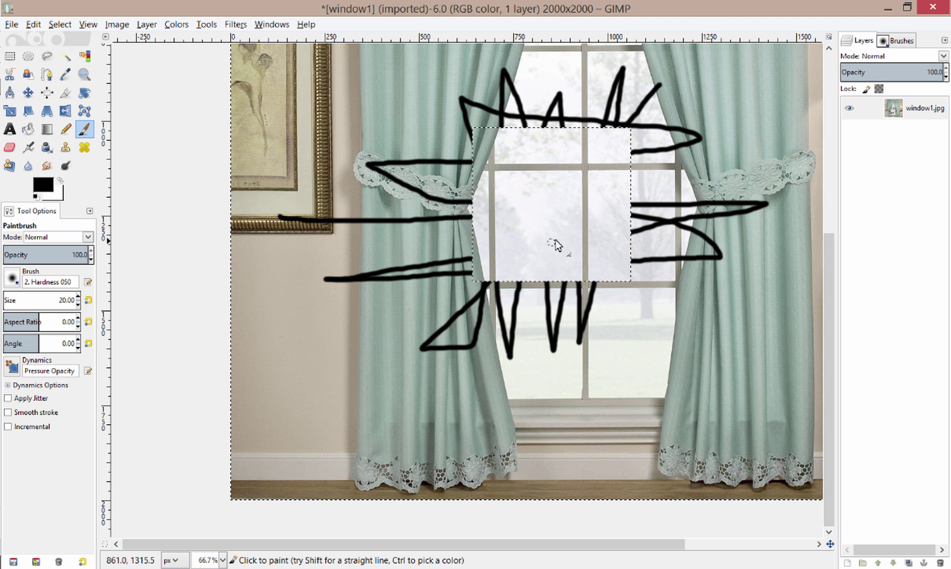
- Invert the selection back to the rectangle and paint zigzags inside it
{"action": "left_click", "coordinate": [60, 24]}
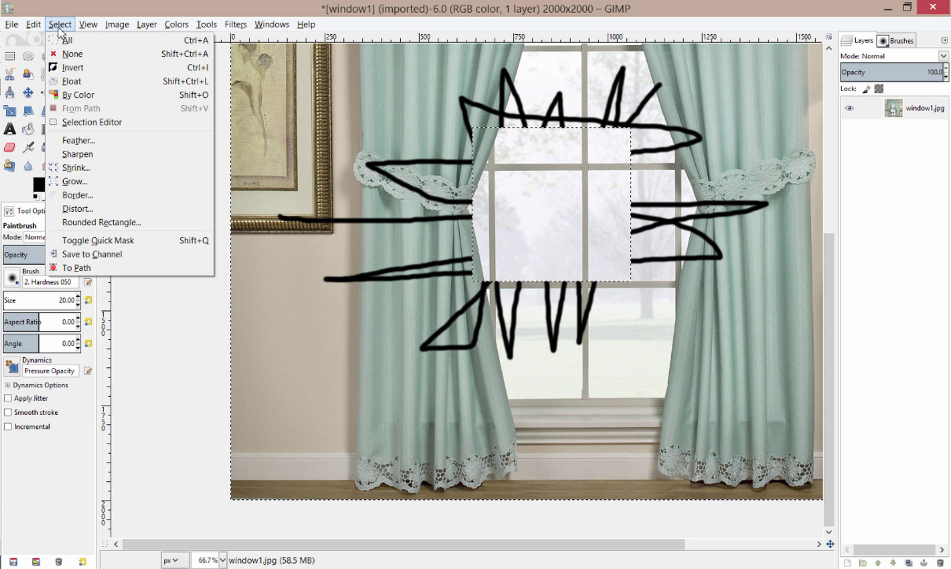
{"action": "left_click", "coordinate": [72, 67]}
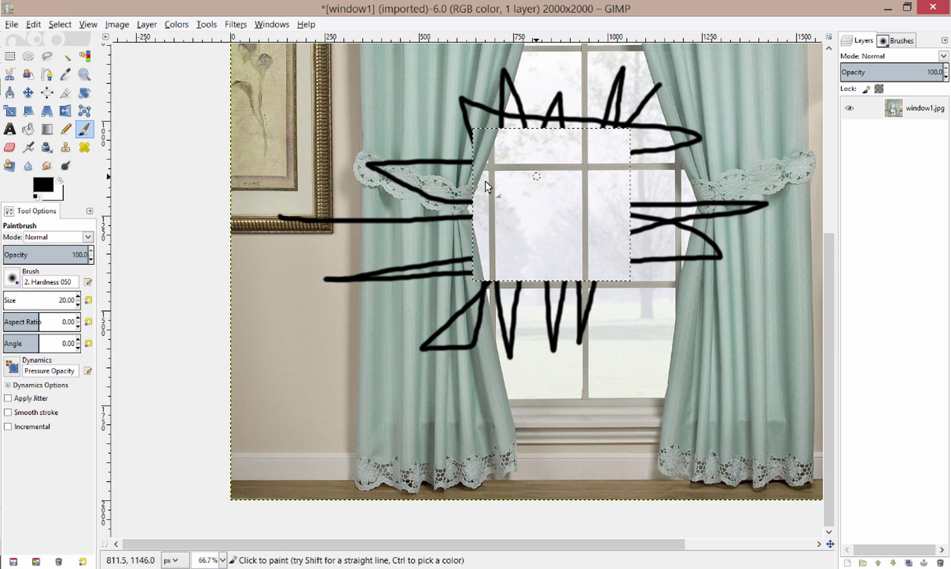
{"action": "mouse_move", "coordinate": [473, 141]}
{"action": "left_mouse_down"}
{"action": "mouse_move", "coordinate": [498, 208]}
{"action": "mouse_move", "coordinate": [600, 274]}
{"action": "left_mouse_up"}
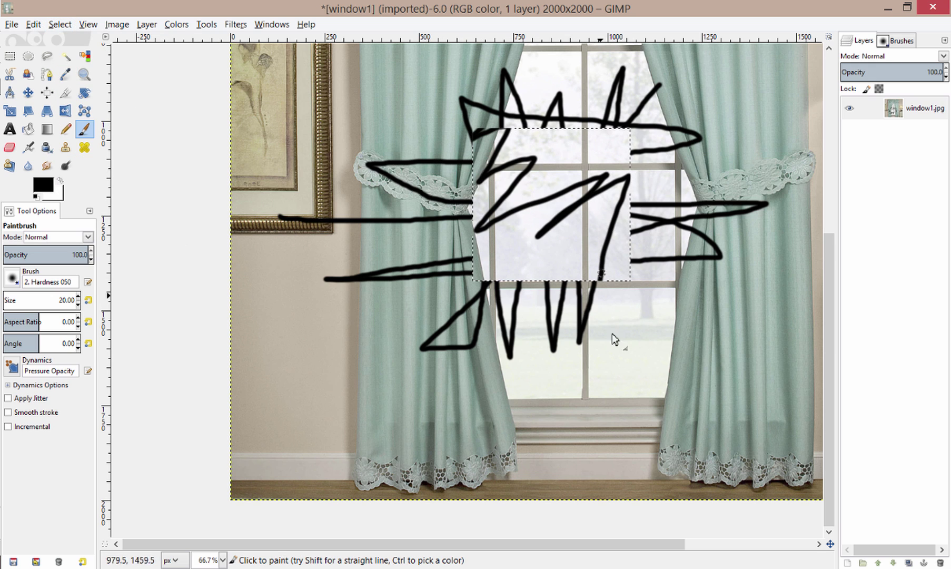
{"action": "mouse_move", "coordinate": [658, 206]}
{"action": "left_mouse_down"}
{"action": "mouse_move", "coordinate": [466, 287]}
{"action": "mouse_move", "coordinate": [642, 243]}
{"action": "mouse_move", "coordinate": [419, 191]}
{"action": "mouse_move", "coordinate": [638, 162]}
{"action": "mouse_move", "coordinate": [491, 153]}
{"action": "mouse_move", "coordinate": [594, 151]}
{"action": "left_mouse_up"}
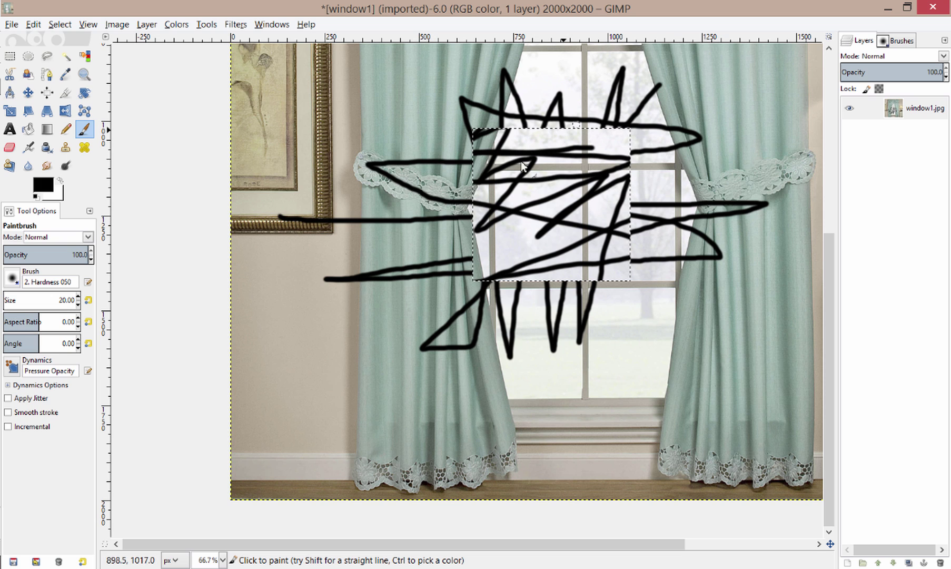
- Undo all the test paint strokes so the photo is clean
{"action": "key", "text": "ctrl"}
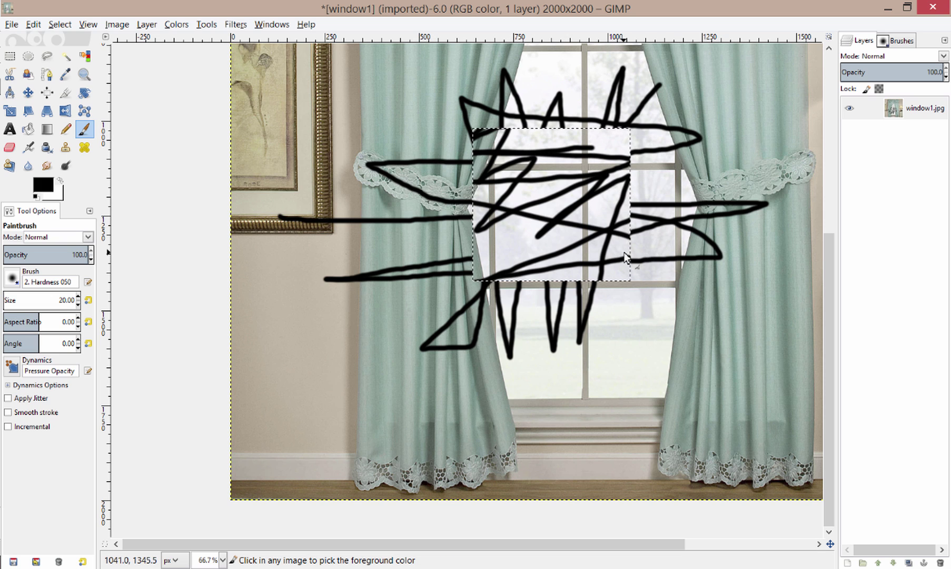
{"action": "key", "text": "ctrl+z"}
{"action": "key", "text": "ctrl+z"}
{"action": "key", "text": "ctrl+z"}
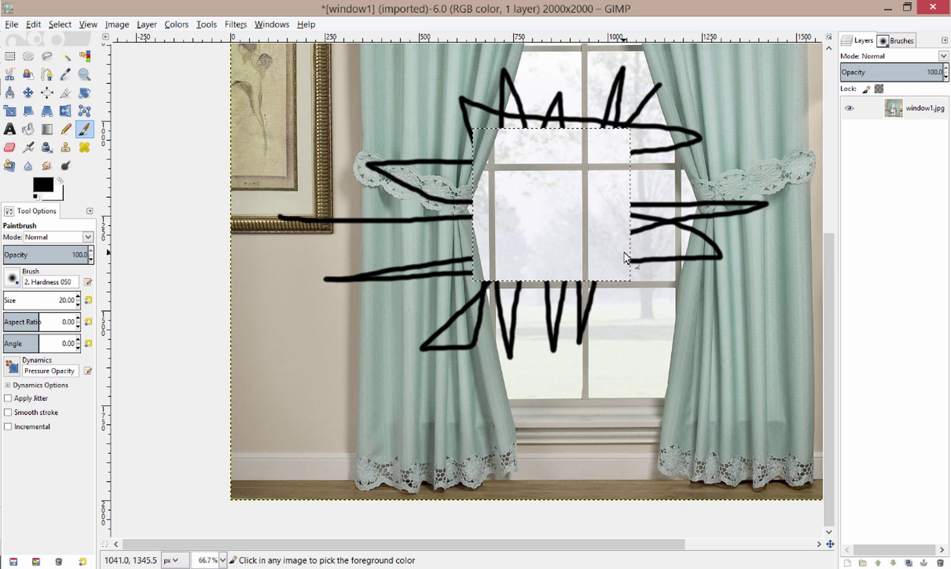
{"action": "key", "text": "ctrl+z"}
{"action": "key", "text": "ctrl+z"}
{"action": "key", "text": "ctrl+z"}
{"action": "key", "text": "ctrl+z"}
{"action": "key", "text": "ctrl+z"}
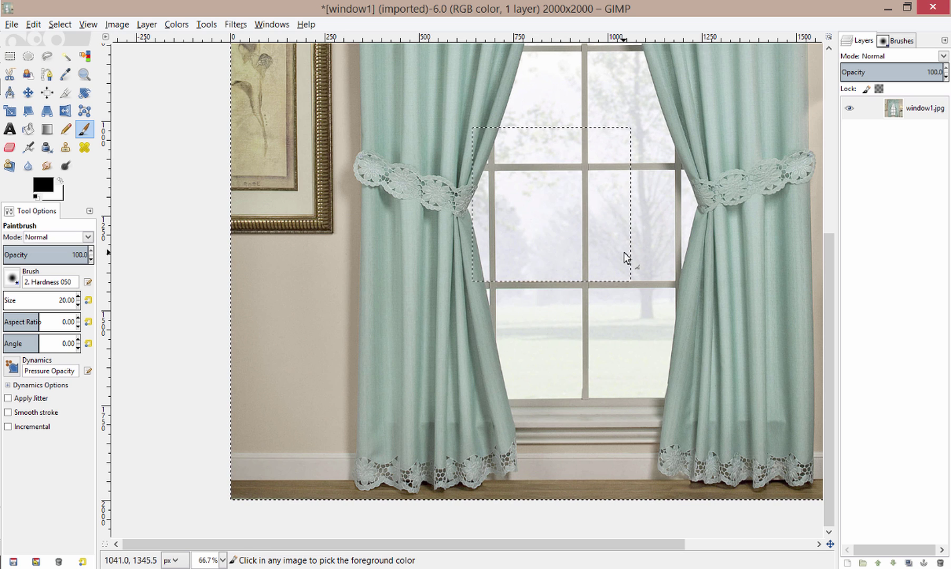
- Clear the selection and draw a rounded-corner rectangular selection over the upper-left window pane
{"action": "left_click", "coordinate": [60, 25]}
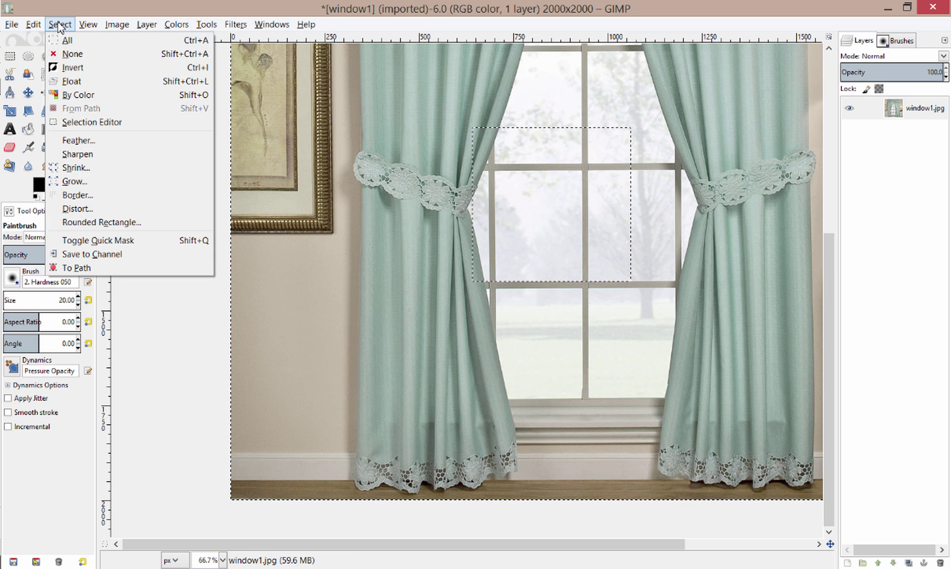
{"action": "left_click", "coordinate": [69, 54]}
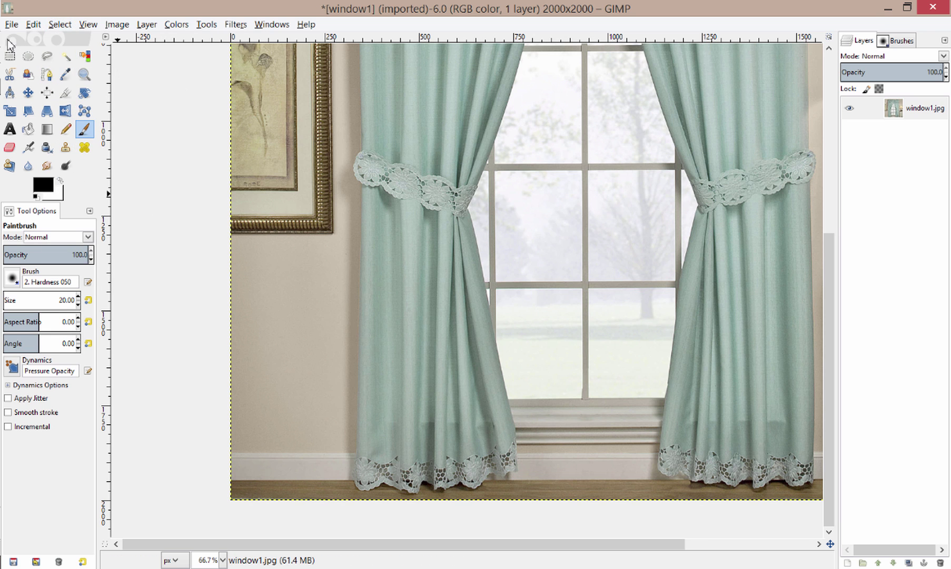
{"action": "left_click", "coordinate": [9, 56]}
{"action": "scroll", "coordinate": [552, 234], "scroll_direction": "up", "scroll_amount": 2}
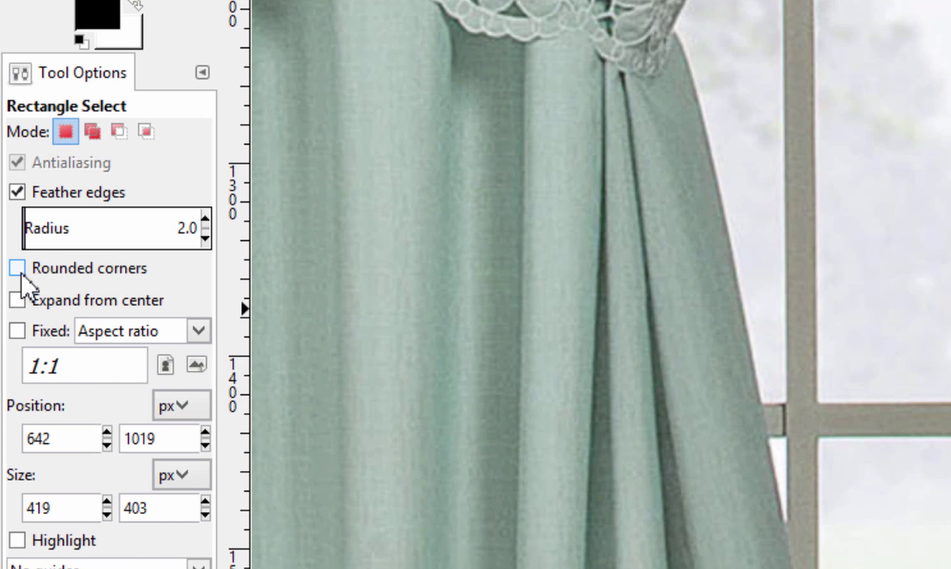
{"action": "left_click", "coordinate": [18, 268]}
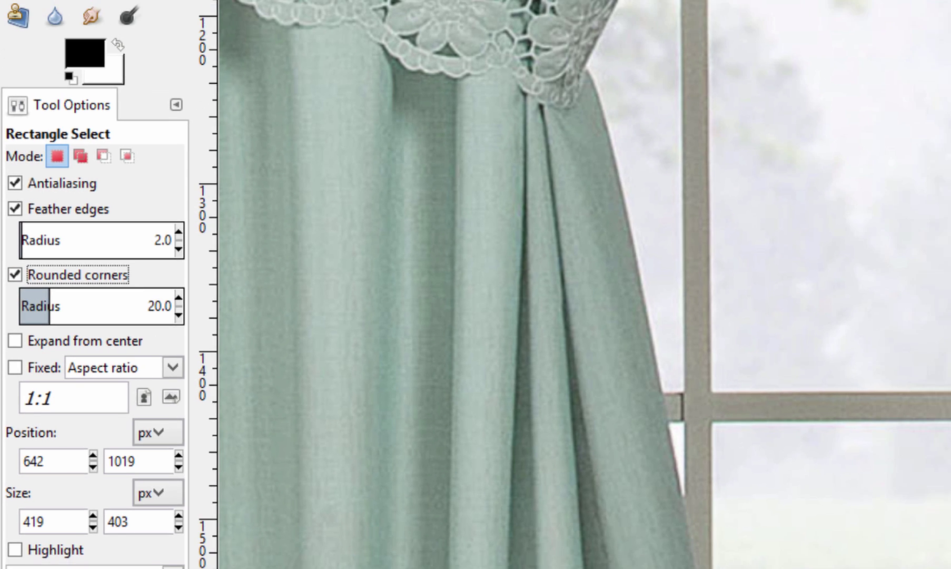
{"action": "left_click_drag", "start_coordinate": [506, 62], "coordinate": [561, 365]}
- Turn off the Rounded corners and Feather edges options for rectangle selections
{"action": "scroll", "coordinate": [369, 132], "scroll_direction": "up", "scroll_amount": 1, "text": "ctrl"}
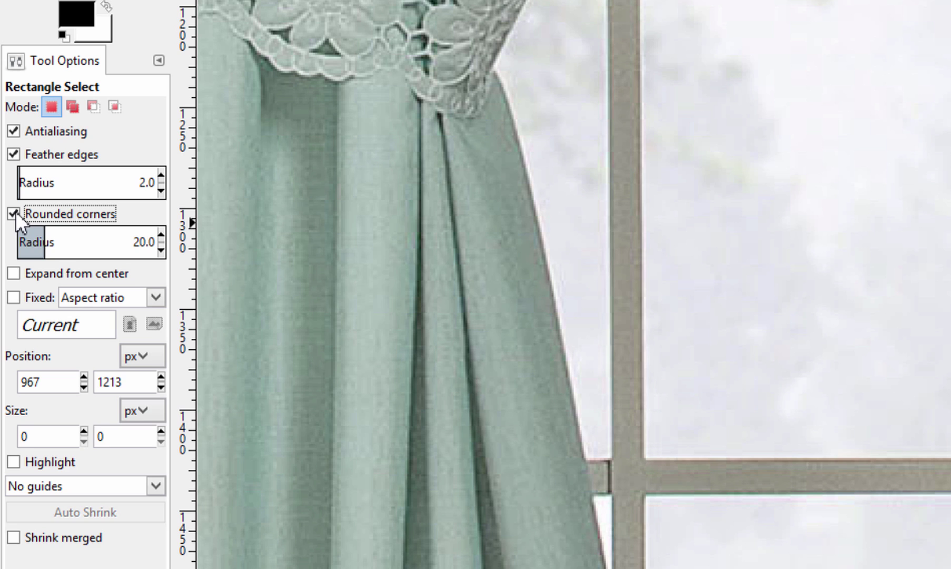
{"action": "left_click", "coordinate": [11, 236]}
{"action": "left_click", "coordinate": [13, 155]}
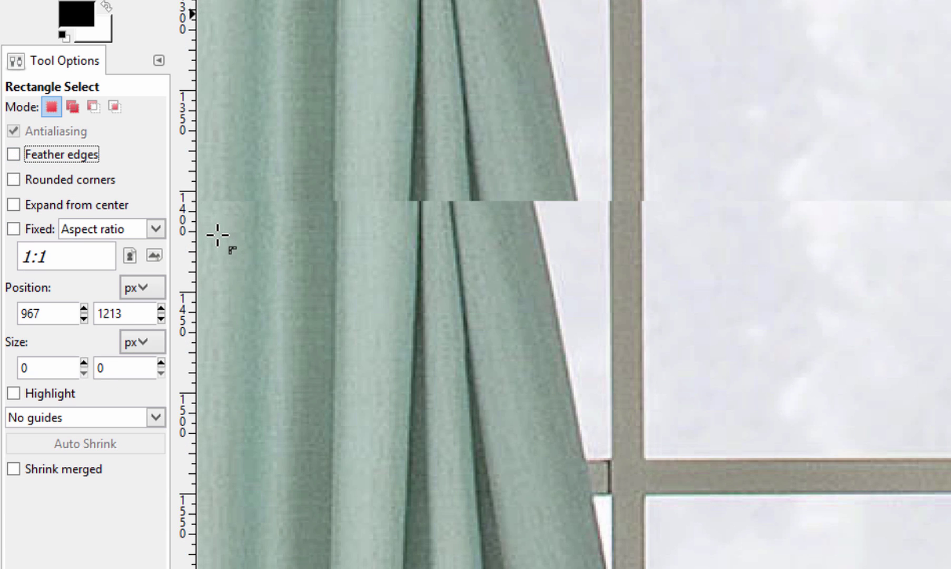
- Draw a fixed 1:1 aspect-ratio square on the pane, then a free 211×223 selection, and clear it
{"action": "left_click", "coordinate": [13, 230]}
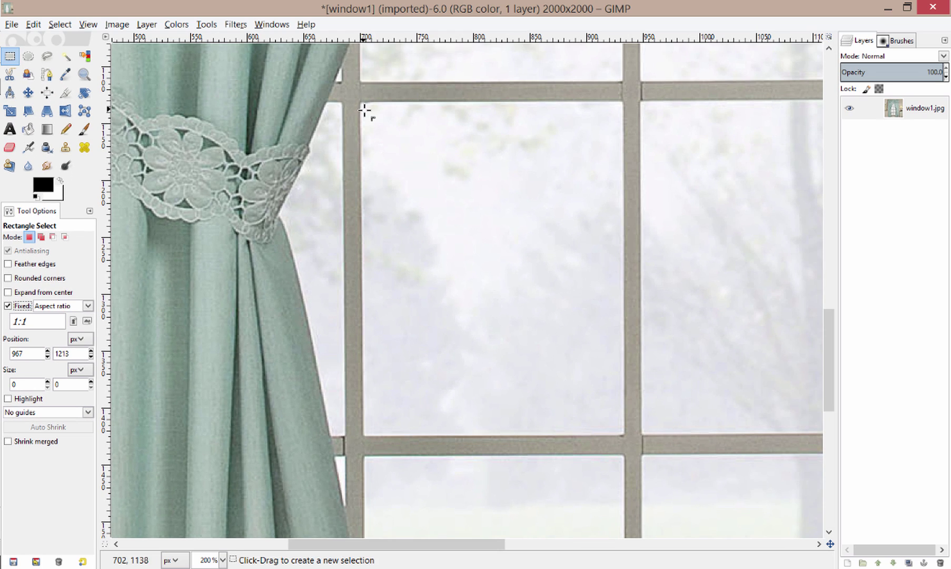
{"action": "left_click", "coordinate": [363, 105]}
{"action": "left_click_drag", "start_coordinate": [363, 105], "coordinate": [485, 227]}
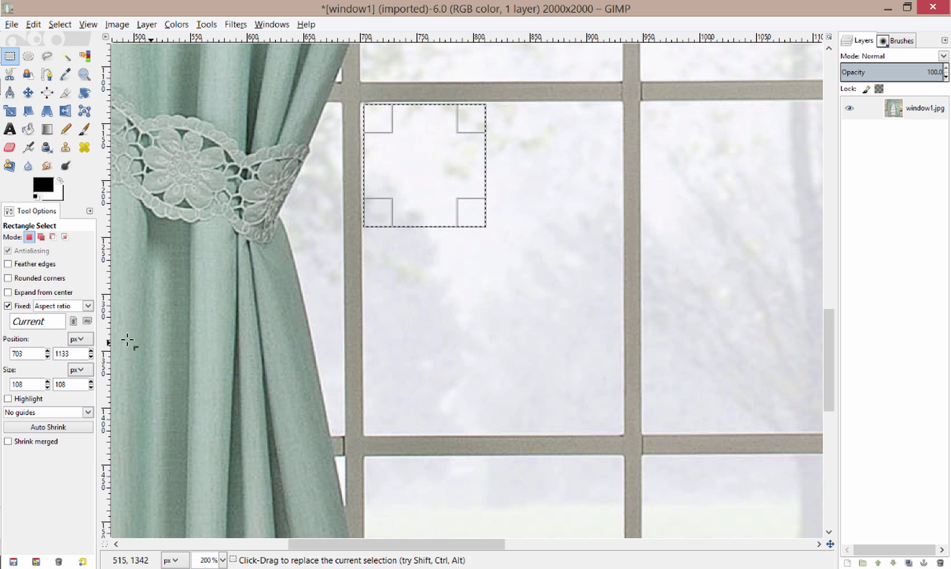
{"action": "left_click", "coordinate": [8, 306]}
{"action": "left_click", "coordinate": [424, 230]}
{"action": "left_click_drag", "start_coordinate": [355, 146], "coordinate": [595, 291]}
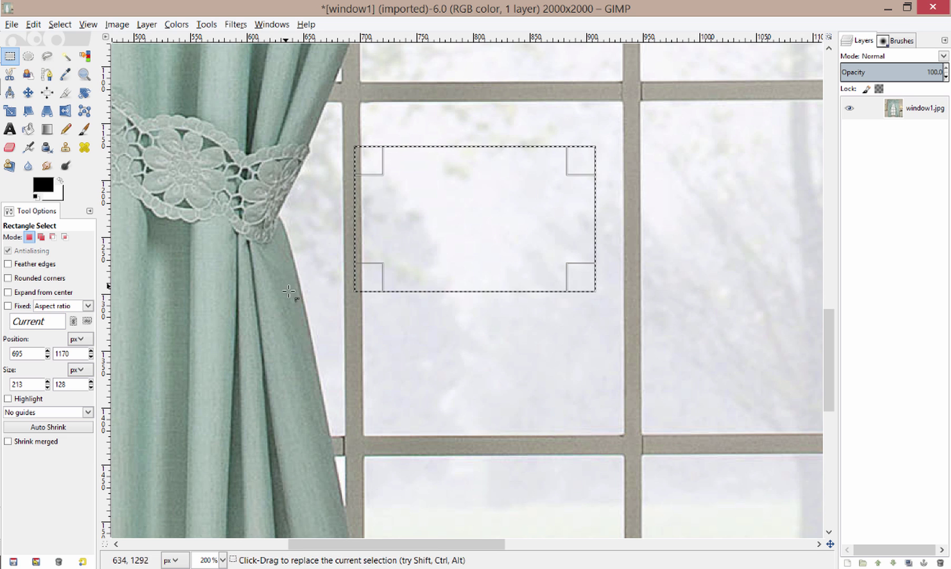
{"action": "left_click", "coordinate": [296, 272]}
- Draw another locked-ratio square, then a new selection reshaped with Shift into a wide rectangle
{"action": "left_click", "coordinate": [8, 306]}
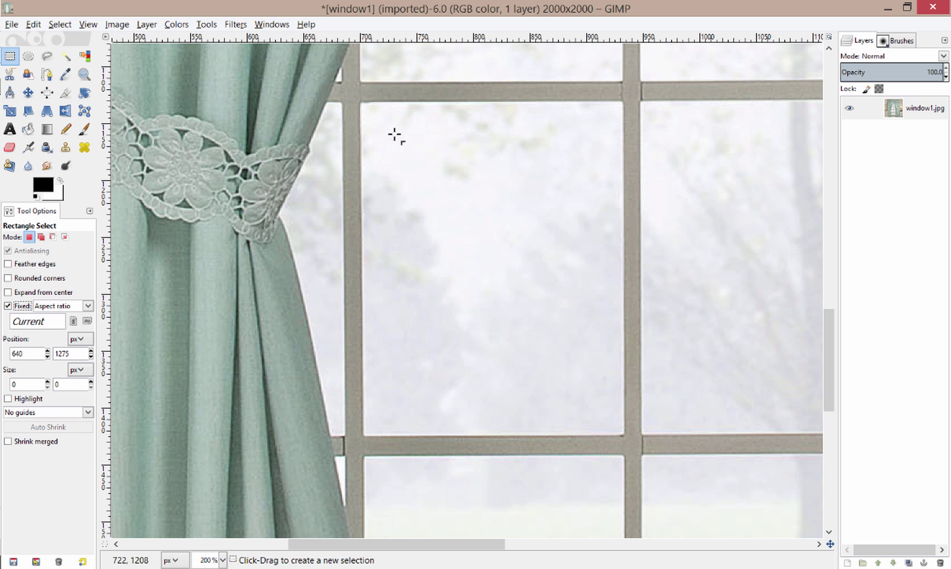
{"action": "left_click_drag", "start_coordinate": [375, 122], "coordinate": [635, 382]}
{"action": "left_click", "coordinate": [683, 330]}
{"action": "left_click_drag", "start_coordinate": [368, 113], "coordinate": [554, 320]}
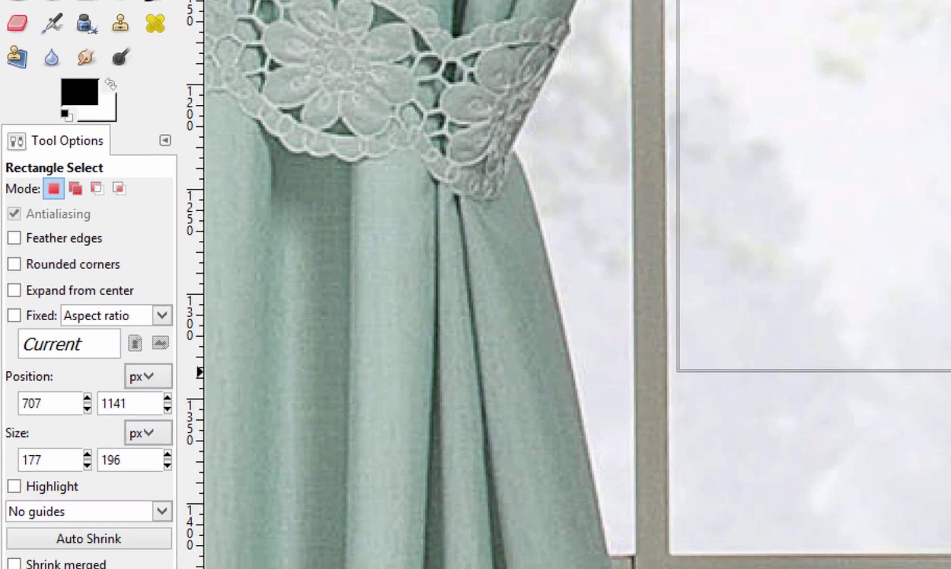
{"action": "key", "text": "shift"}
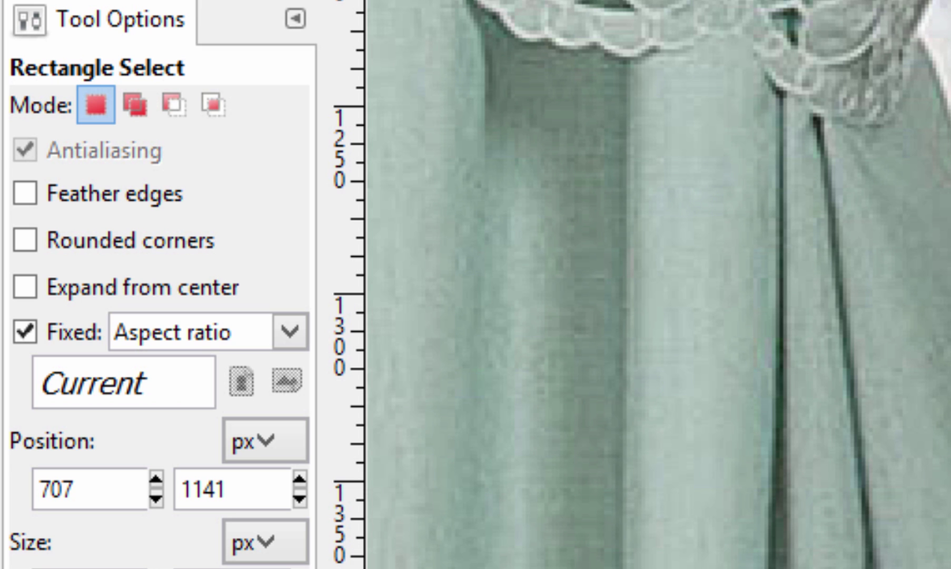
{"action": "left_click_drag", "start_coordinate": [595, 337], "coordinate": [498, 218]}
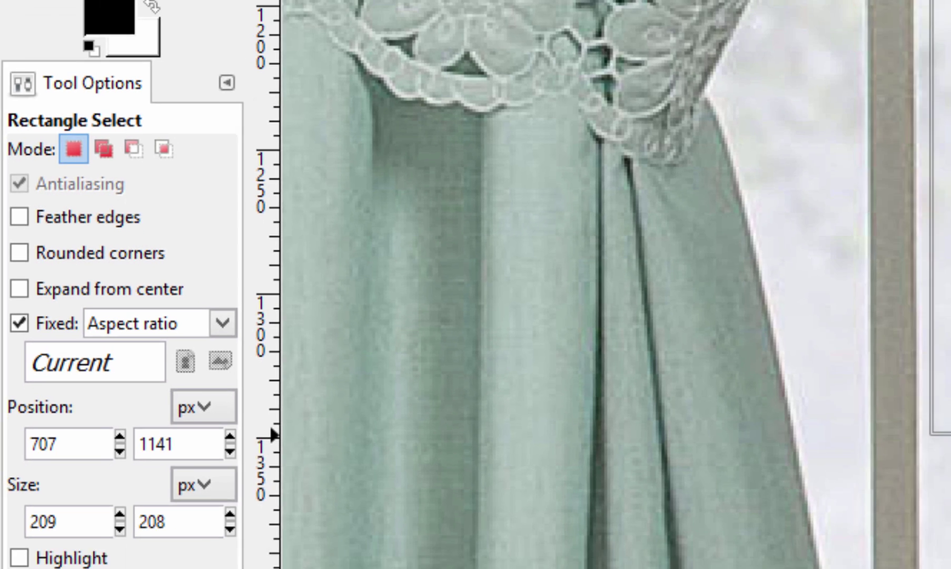
- Switch the Fixed constraint type to Size and drag several trial selections on the pane
{"action": "left_click", "coordinate": [88, 306]}
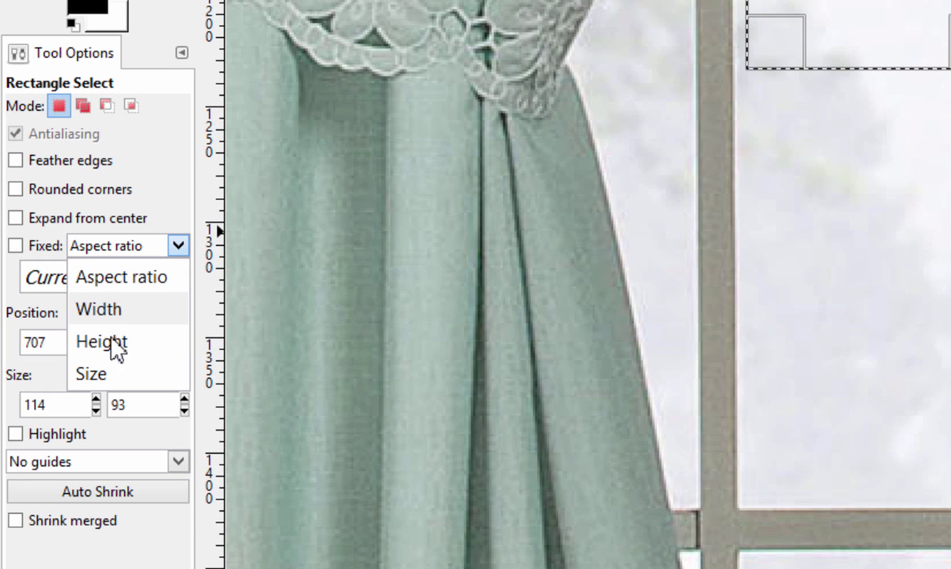
{"action": "left_click", "coordinate": [102, 374]}
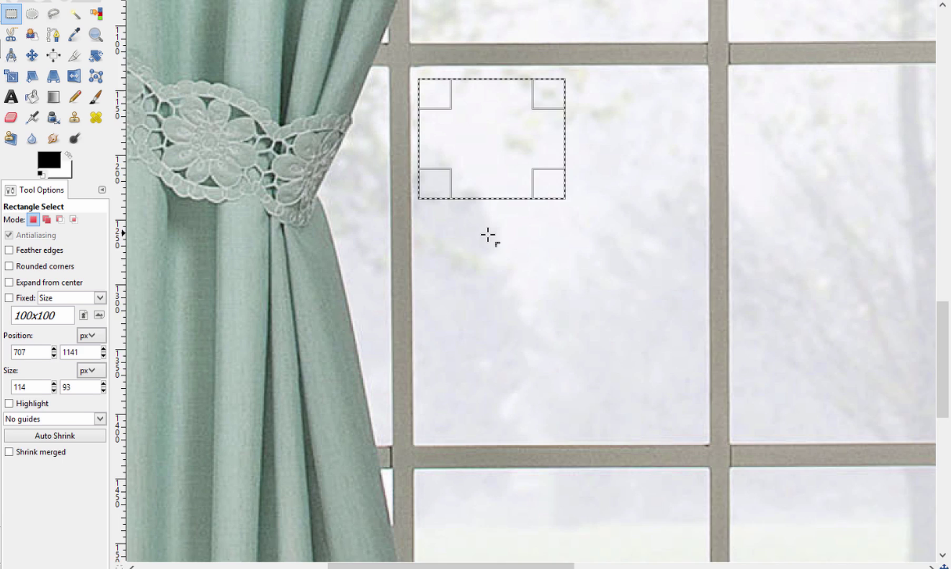
{"action": "left_click_drag", "start_coordinate": [487, 234], "coordinate": [561, 315]}
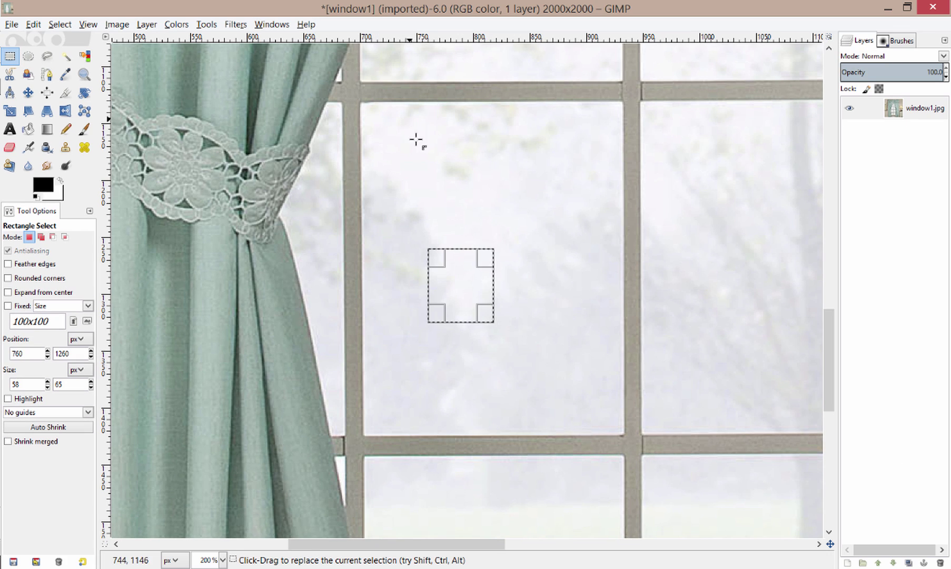
{"action": "left_click_drag", "start_coordinate": [416, 139], "coordinate": [497, 217]}
{"action": "left_click_drag", "start_coordinate": [438, 237], "coordinate": [522, 363]}
- Enable the fixed 100x100 size and place and move 100x100 selections around the pane
{"action": "left_click", "coordinate": [7, 305]}
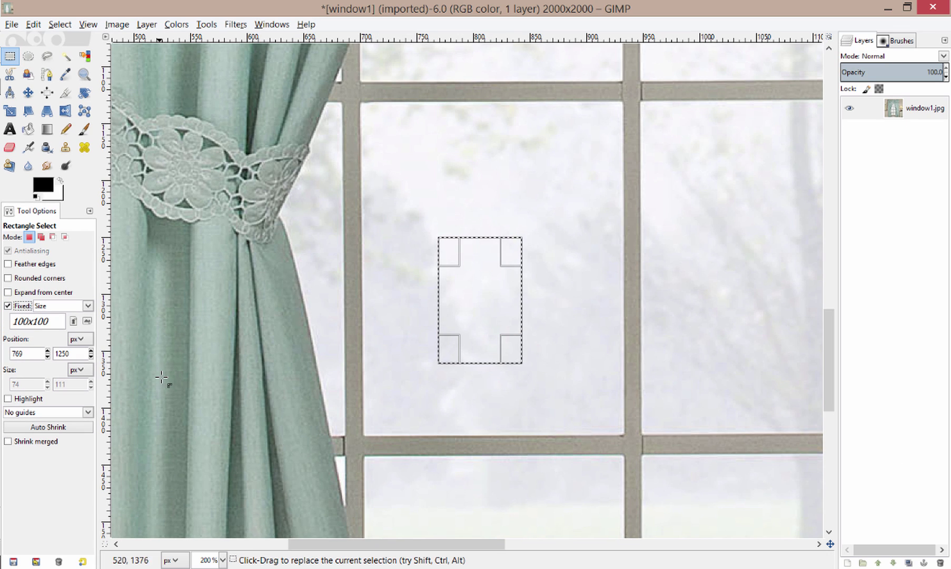
{"action": "left_click_drag", "start_coordinate": [519, 249], "coordinate": [491, 226]}
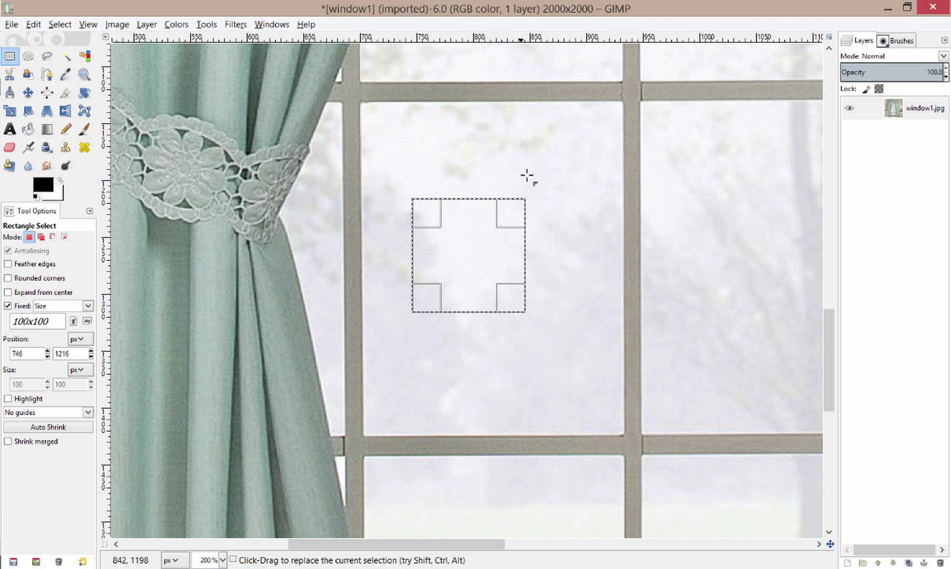
{"action": "left_click_drag", "start_coordinate": [551, 158], "coordinate": [613, 208]}
{"action": "left_click_drag", "start_coordinate": [446, 245], "coordinate": [489, 266]}
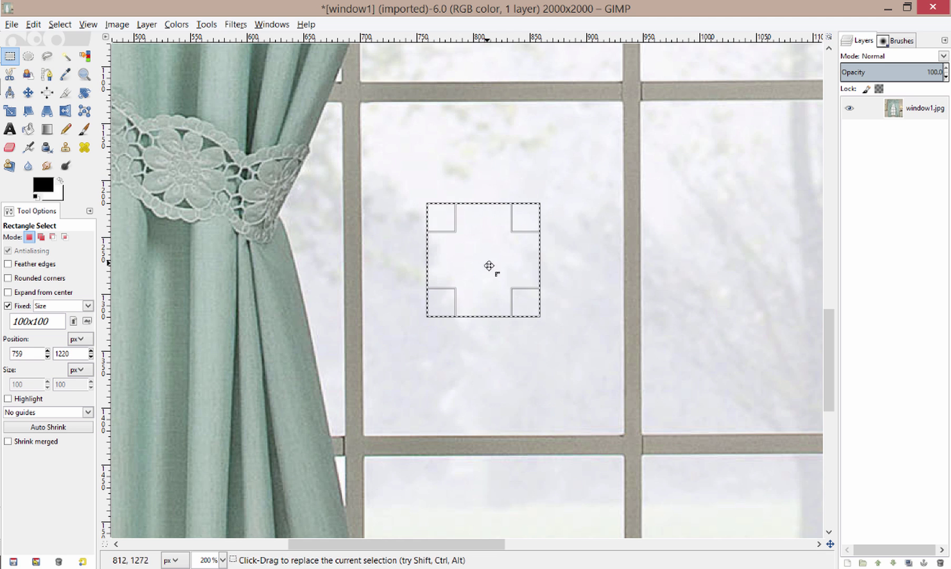
{"action": "left_click", "coordinate": [592, 238]}
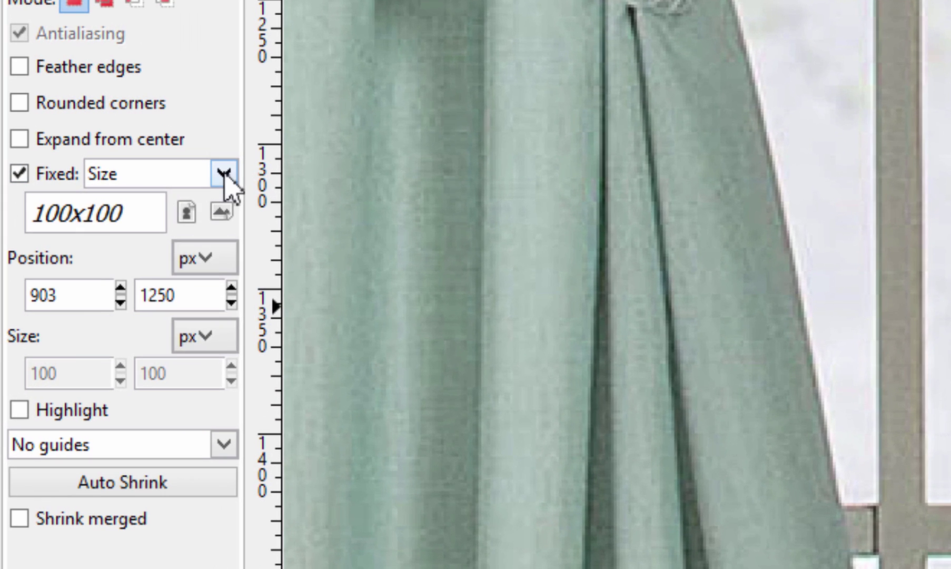
- Set the constraint back to Aspect ratio and turn the Fixed option off
{"action": "left_click", "coordinate": [225, 174]}
{"action": "left_click", "coordinate": [103, 203]}
{"action": "left_click", "coordinate": [19, 175]}
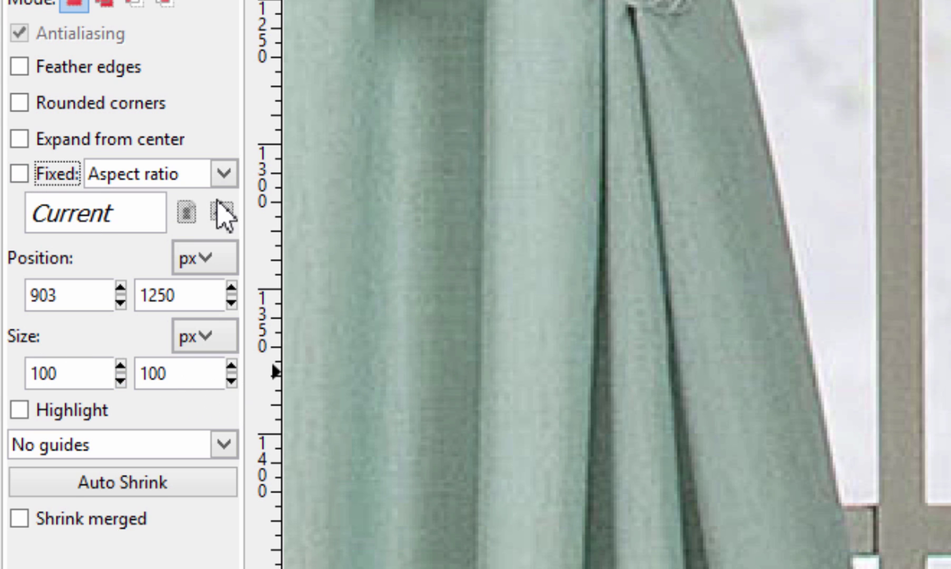
- Switch the constraint to Size and enlarge the selection to 140×103 with the size spin buttons
{"action": "left_click", "coordinate": [184, 174]}
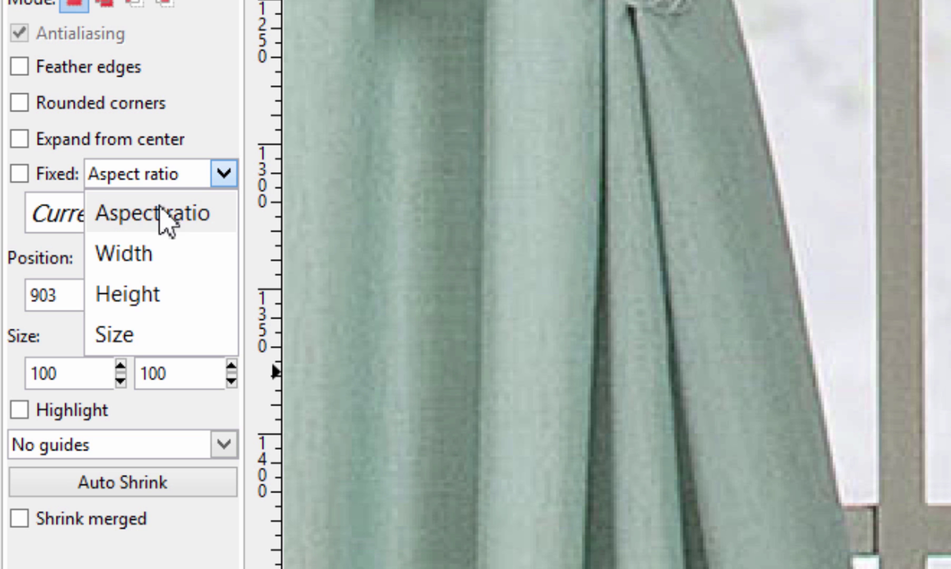
{"action": "left_click", "coordinate": [123, 339]}
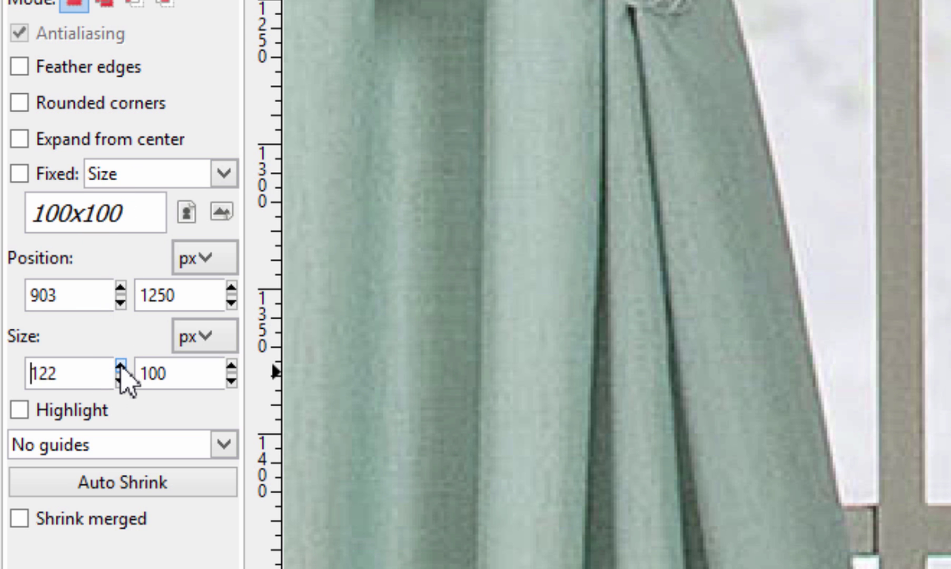
{"action": "left_click", "coordinate": [121, 366]}
{"action": "left_click", "coordinate": [121, 366]}
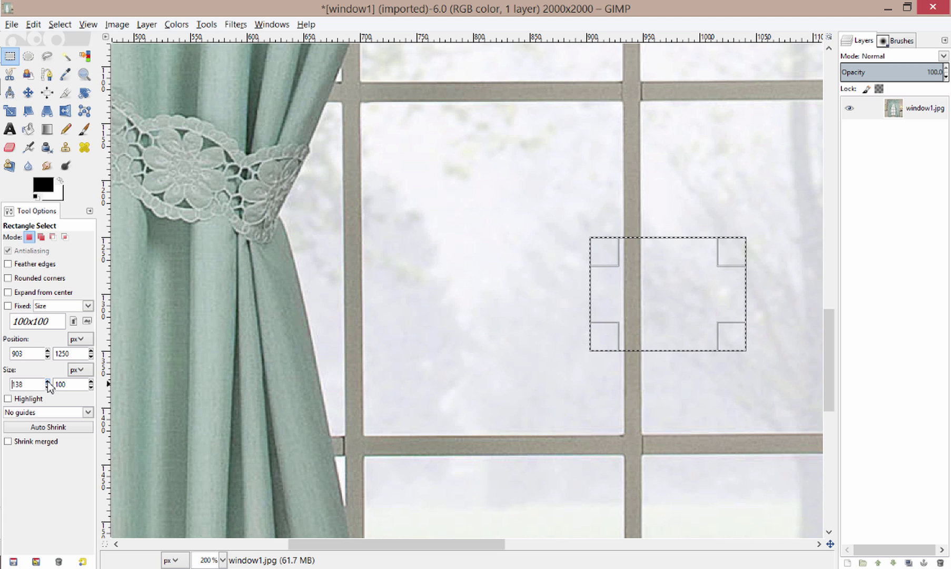
{"action": "left_click", "coordinate": [90, 382]}
{"action": "left_click", "coordinate": [90, 382]}
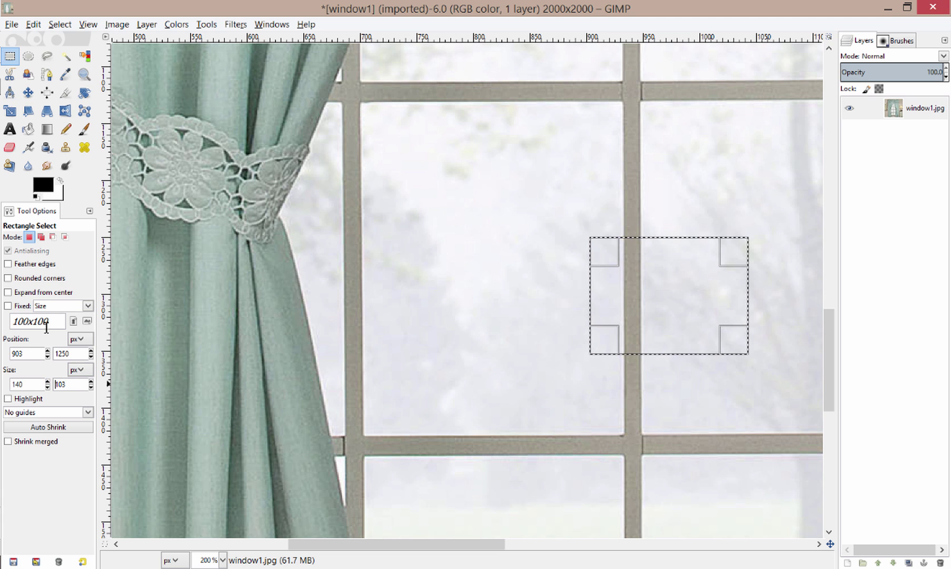
- Set the constraint to Aspect ratio and enter 100 for the selection's width and height
{"action": "left_click", "coordinate": [86, 306]}
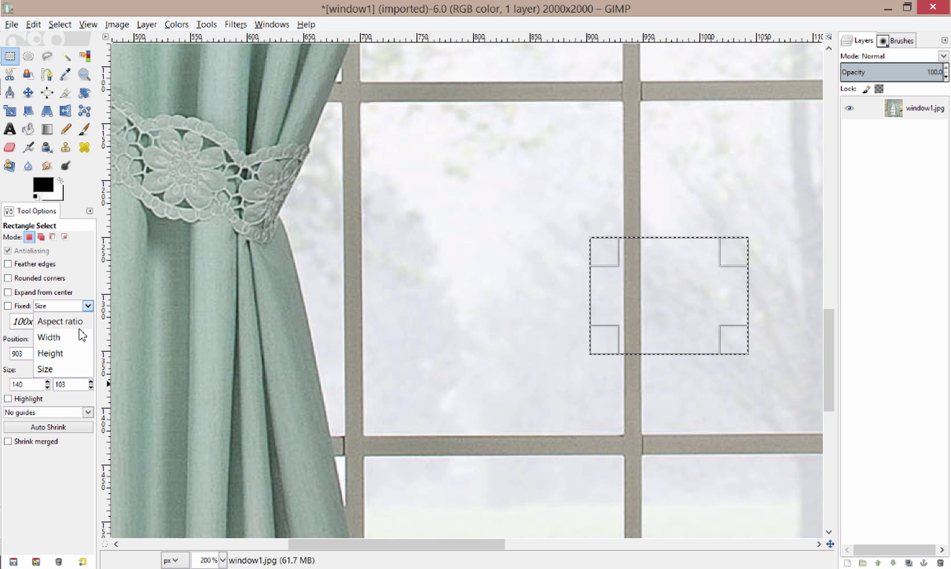
{"action": "left_click", "coordinate": [56, 323]}
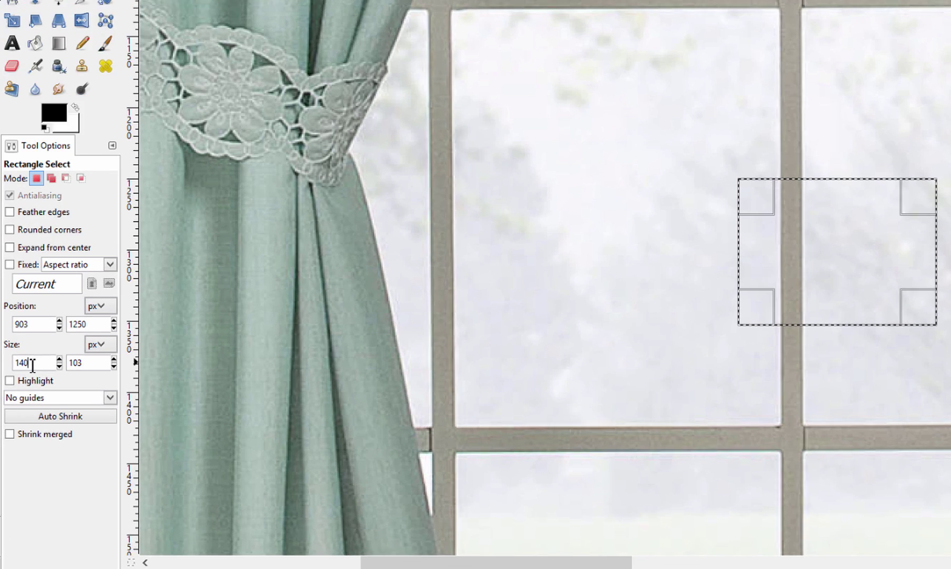
{"action": "double_click", "coordinate": [30, 385]}
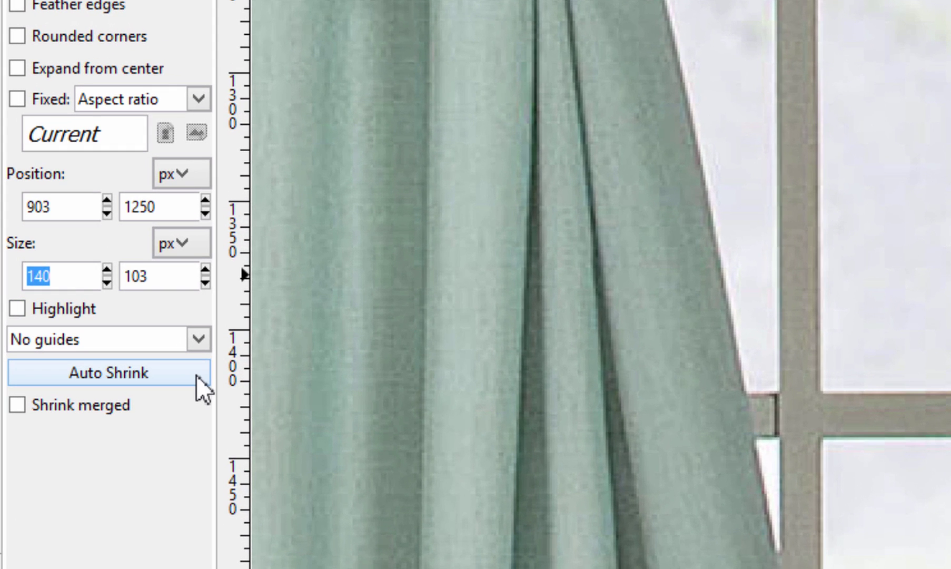
{"action": "type", "text": "100"}
{"action": "left_click_drag", "start_coordinate": [161, 274], "coordinate": [38, 282]}
{"action": "type", "text": "10"}
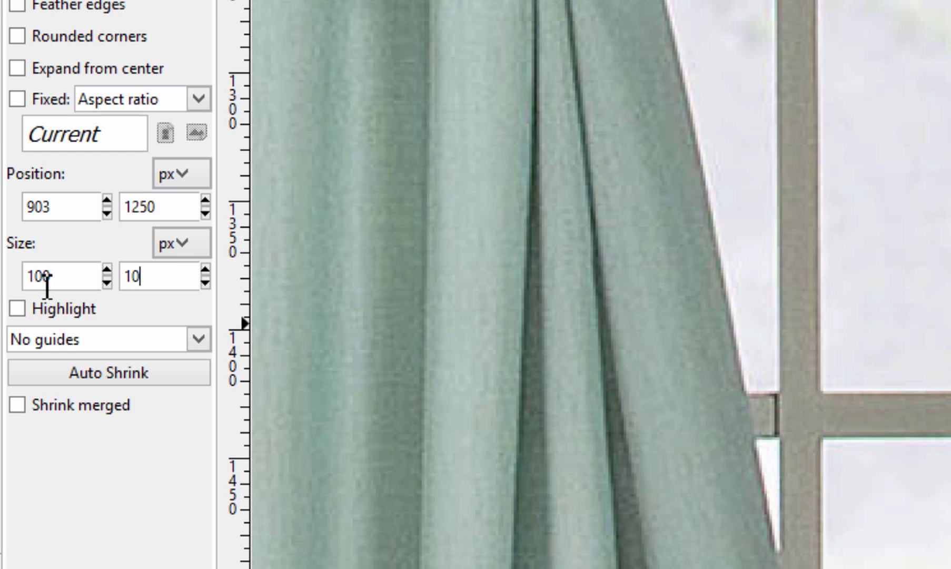
{"action": "type", "text": "0"}
- Clear the selection, enable Highlight, and select the upper-left pane down to the mullion
{"action": "left_click", "coordinate": [950, 196]}
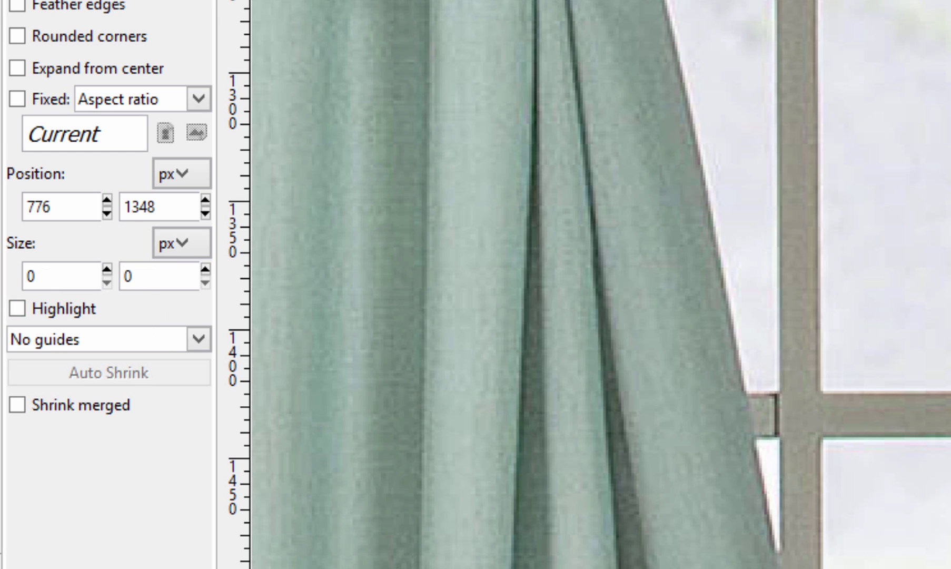
{"action": "left_click", "coordinate": [17, 309]}
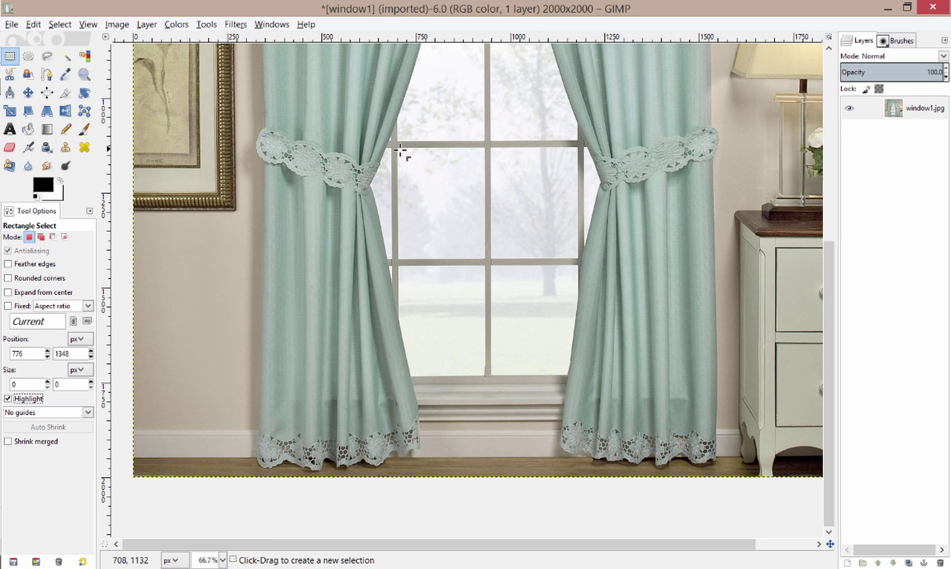
{"action": "left_click_drag", "start_coordinate": [400, 151], "coordinate": [485, 259]}
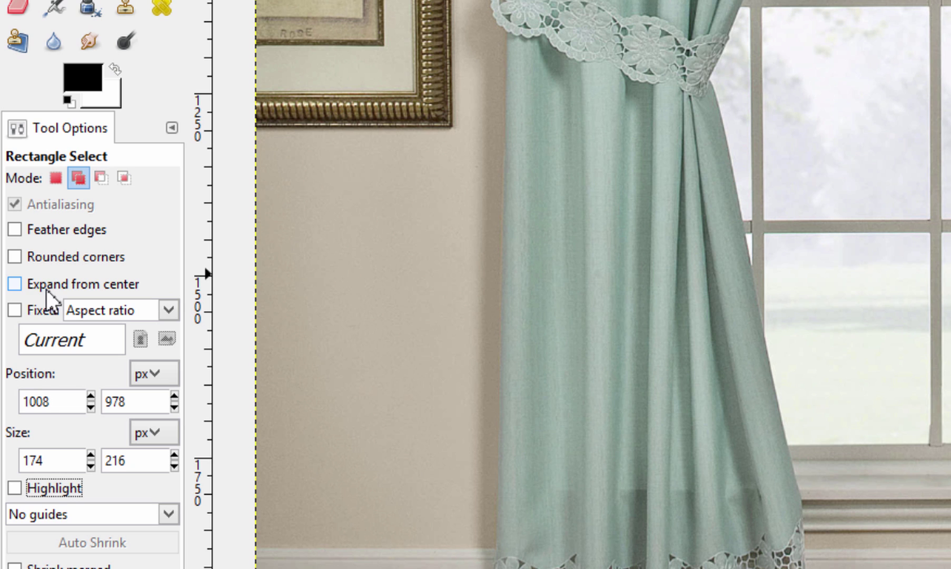
- Draw a centre-expanding selection from the mullion crossing, remove it, then turn Expand from center off
{"action": "left_click", "coordinate": [16, 285]}
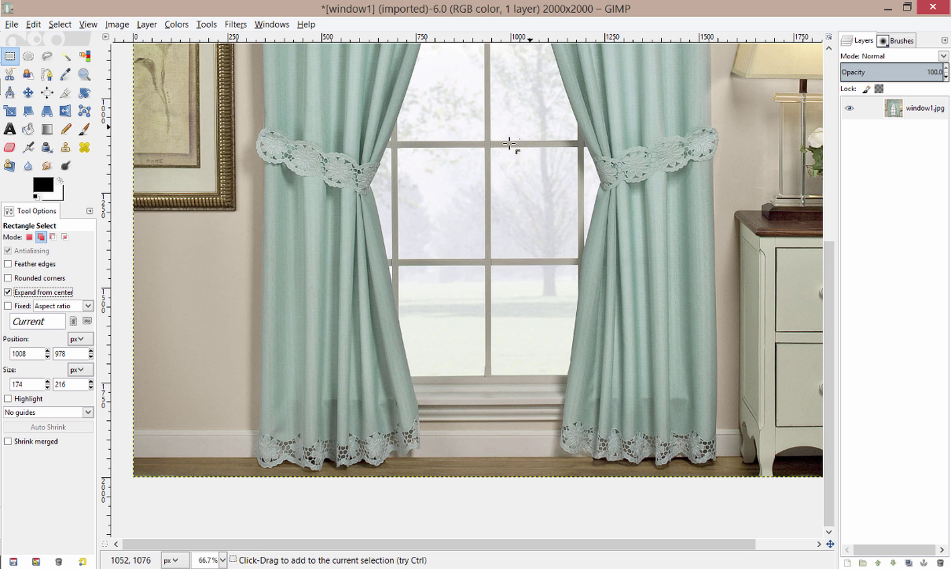
{"action": "scroll", "coordinate": [531, 214], "scroll_direction": "up", "scroll_amount": 3}
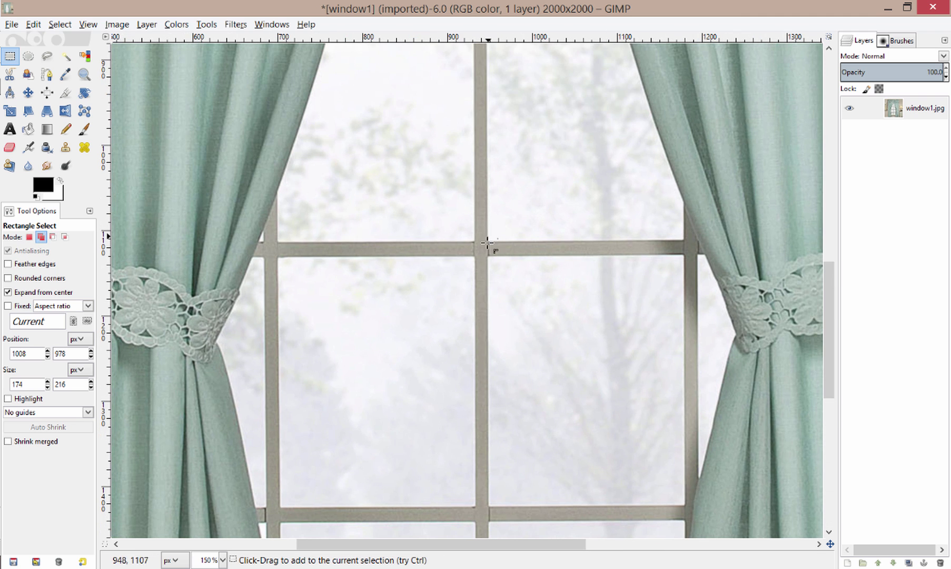
{"action": "left_click_drag", "start_coordinate": [478, 248], "coordinate": [545, 318]}
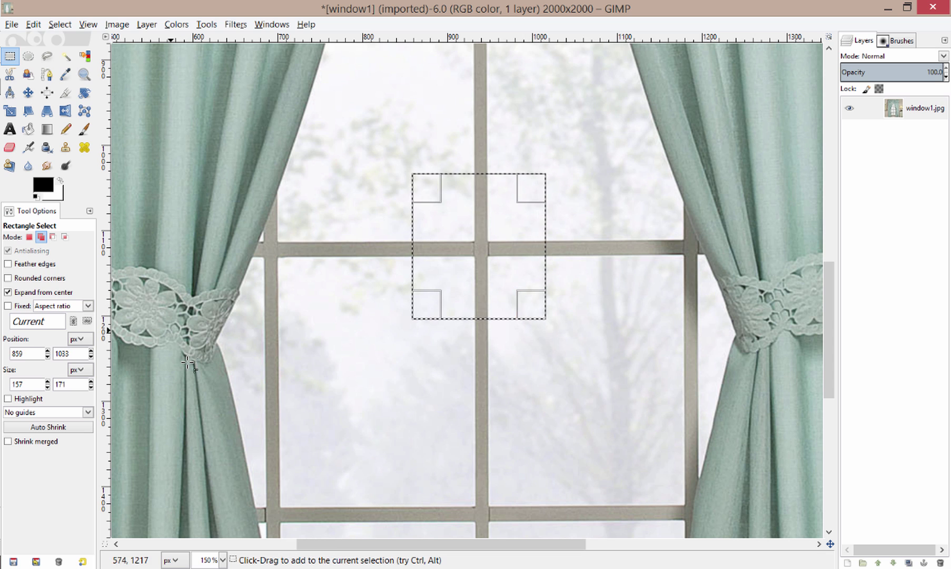
{"action": "left_click", "coordinate": [620, 281]}
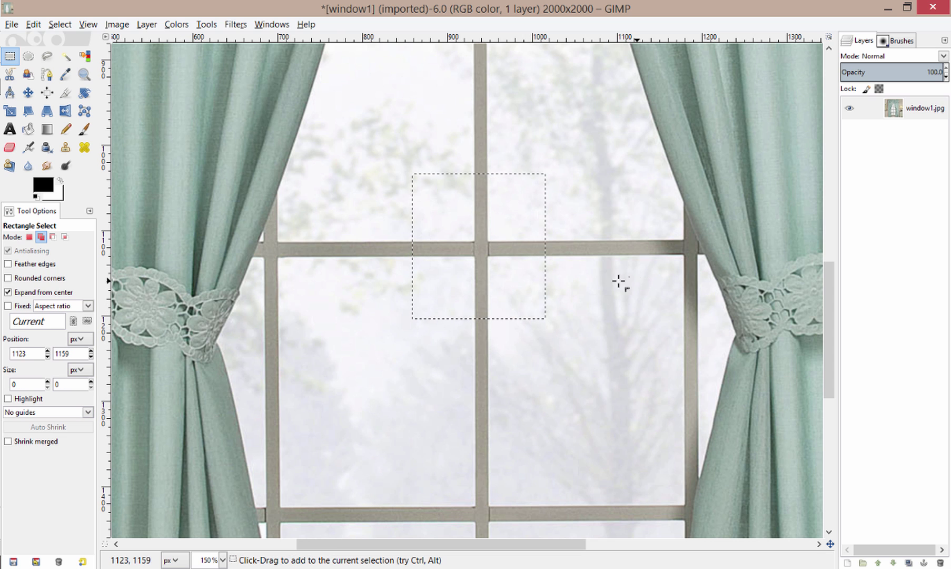
{"action": "key", "text": "ctrl+shift+a"}
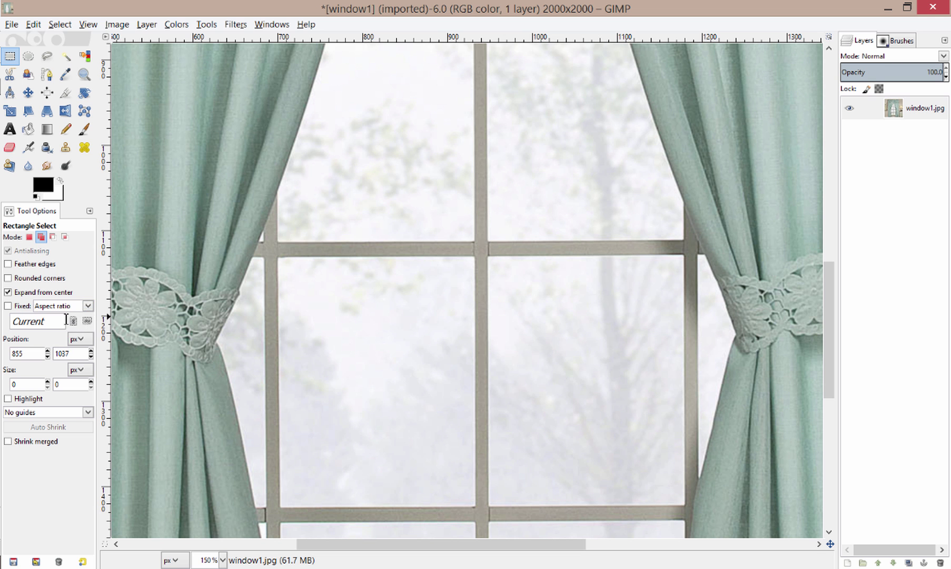
{"action": "left_click", "coordinate": [8, 292]}
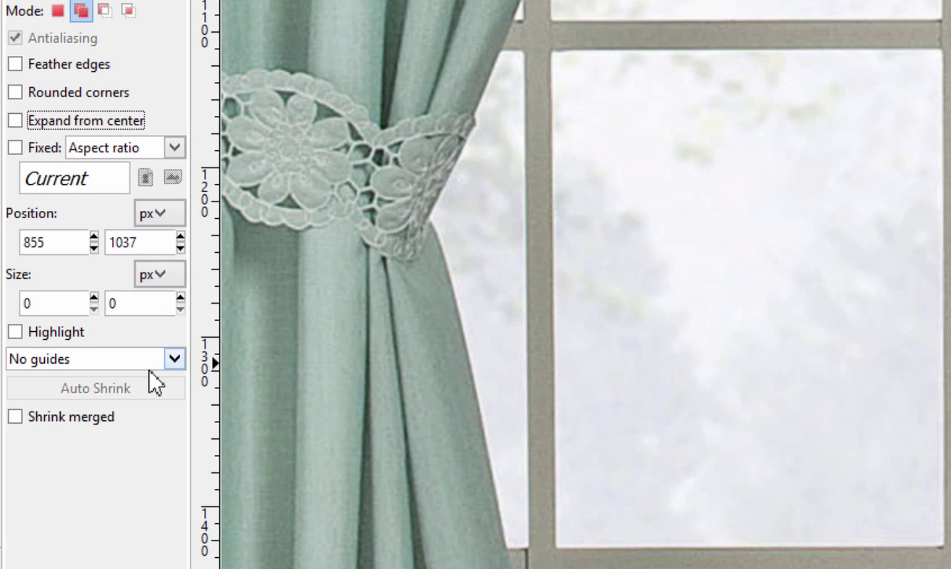
{"action": "left_click", "coordinate": [174, 360]}
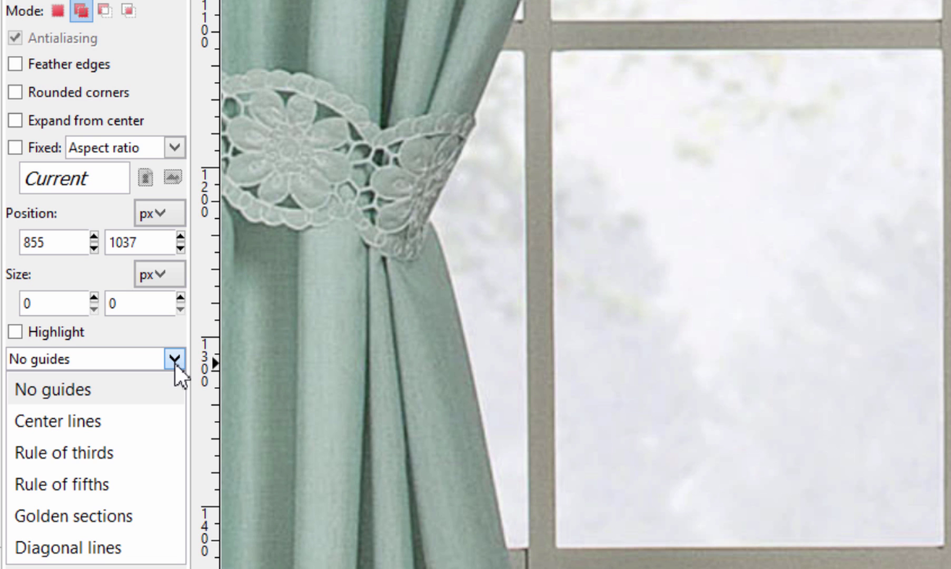
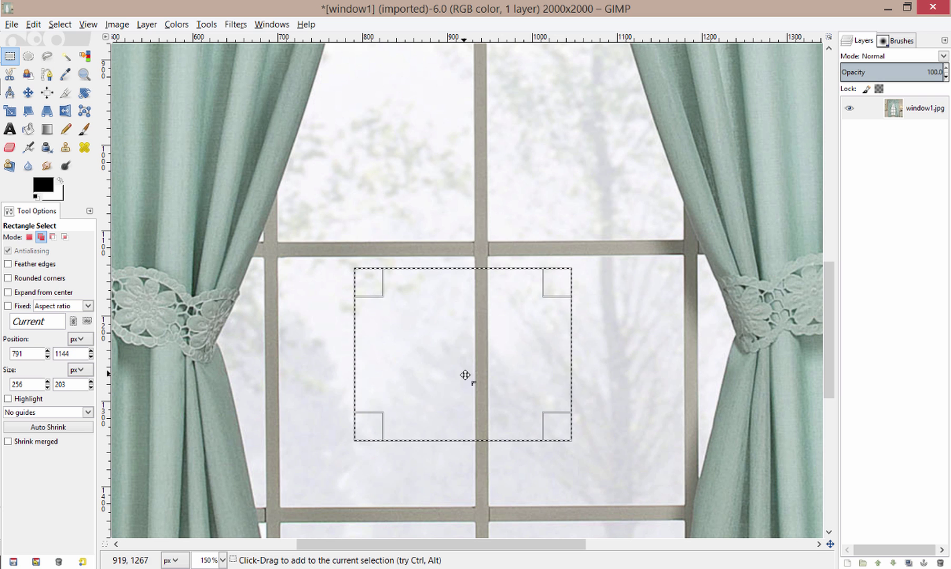
- Move the rectangle selection up over the window panes and commit it
{"action": "left_click_drag", "start_coordinate": [465, 375], "coordinate": [471, 290]}
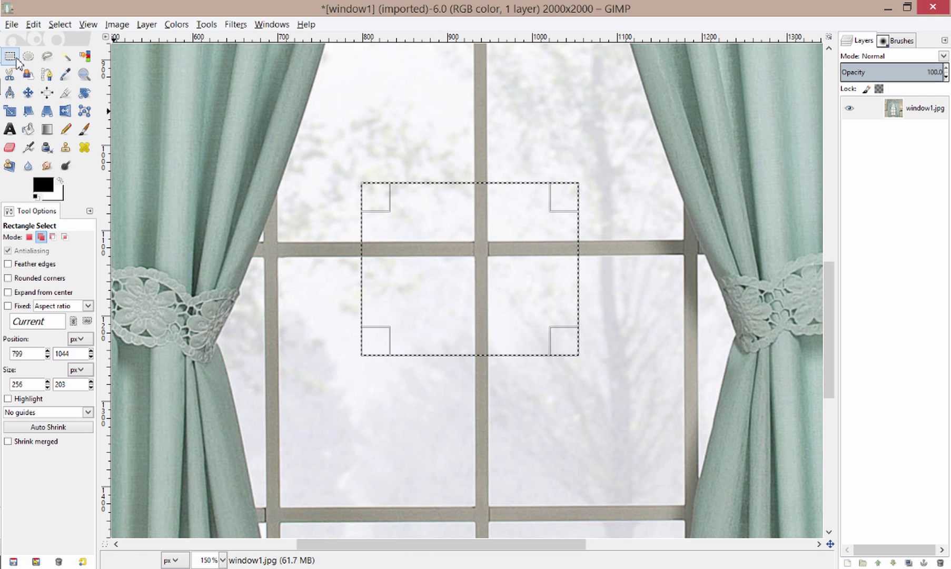
{"action": "left_click", "coordinate": [424, 157]}
{"action": "left_click", "coordinate": [340, 214]}
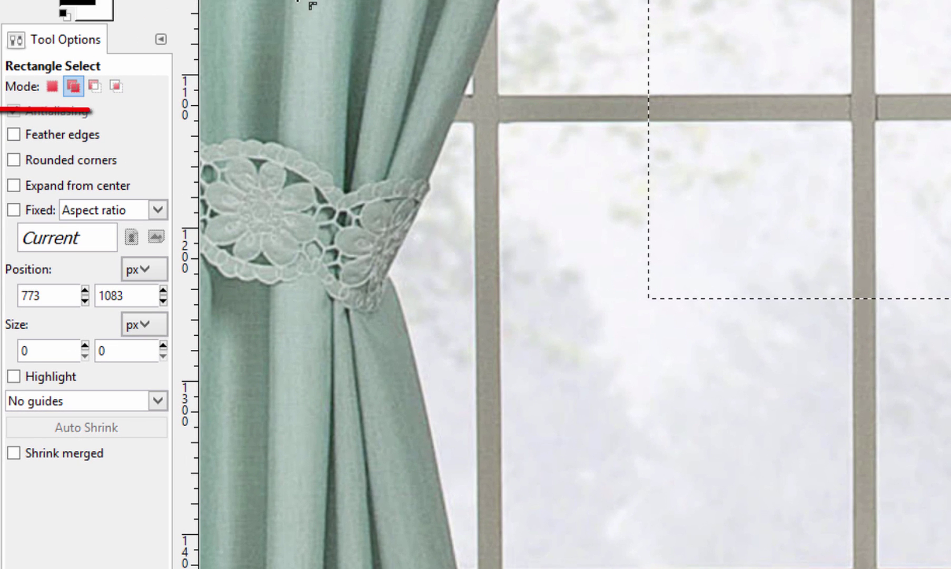
- Switch the selection mode to Replace, draw a square at the frame crossing, then a window rectangle, and deselect
{"action": "left_click", "coordinate": [51, 86]}
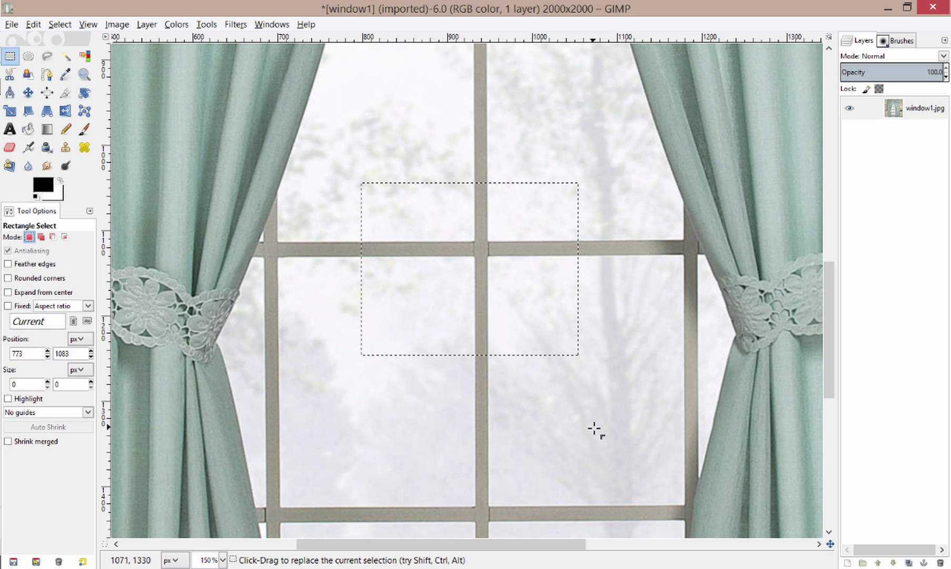
{"action": "left_click_drag", "start_coordinate": [481, 213], "coordinate": [516, 249]}
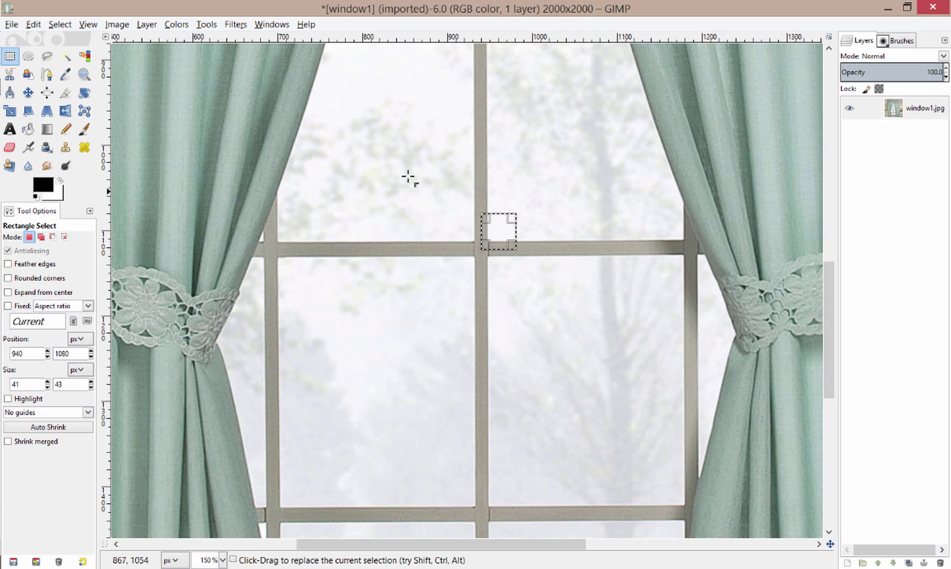
{"action": "left_click_drag", "start_coordinate": [408, 177], "coordinate": [541, 280]}
{"action": "left_click", "coordinate": [547, 310]}
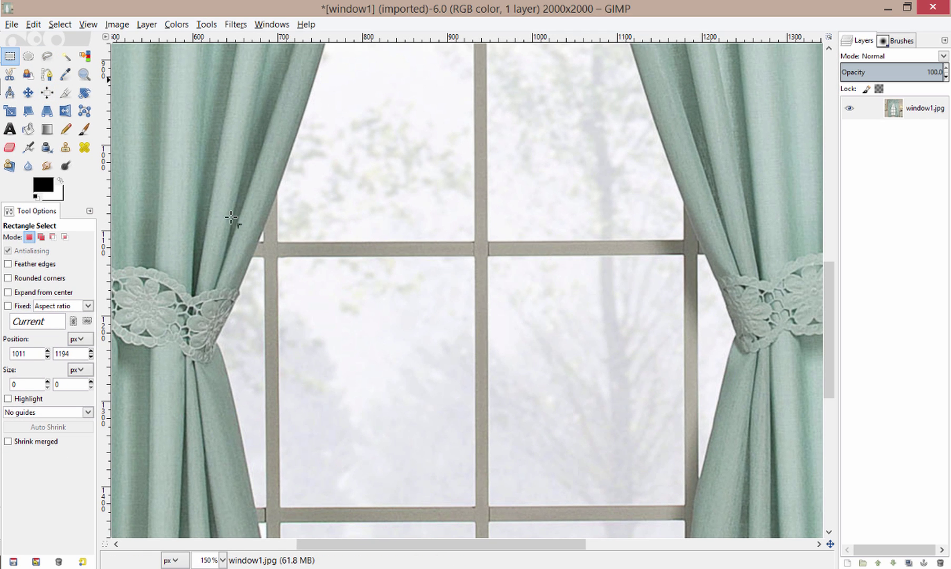